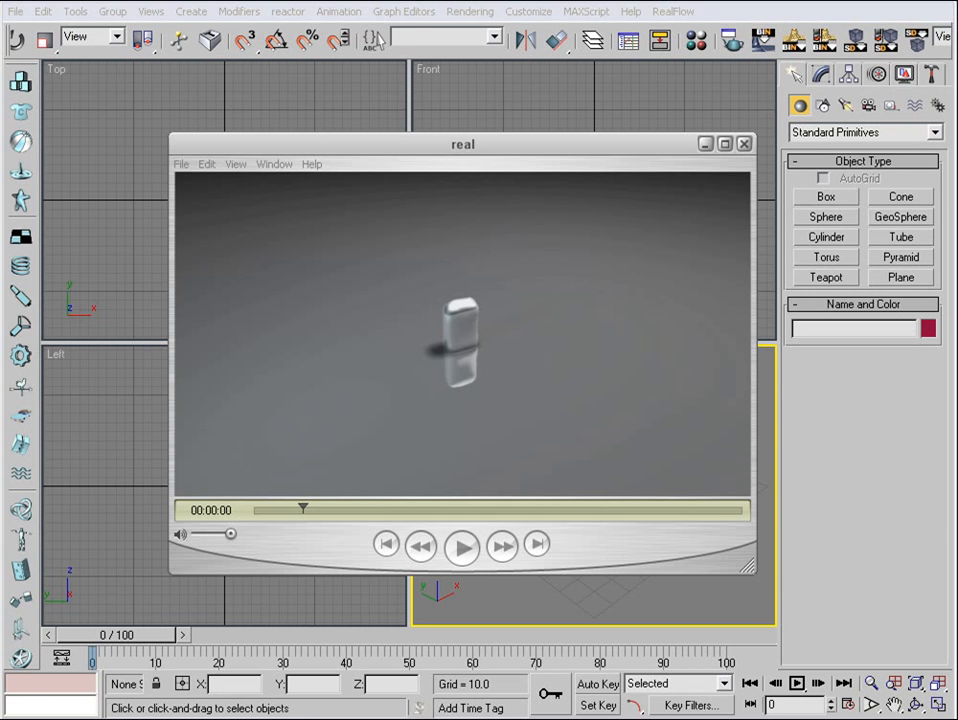
- Play the reference video of the letter M being filled with liquid, and pause it
click(462, 548)
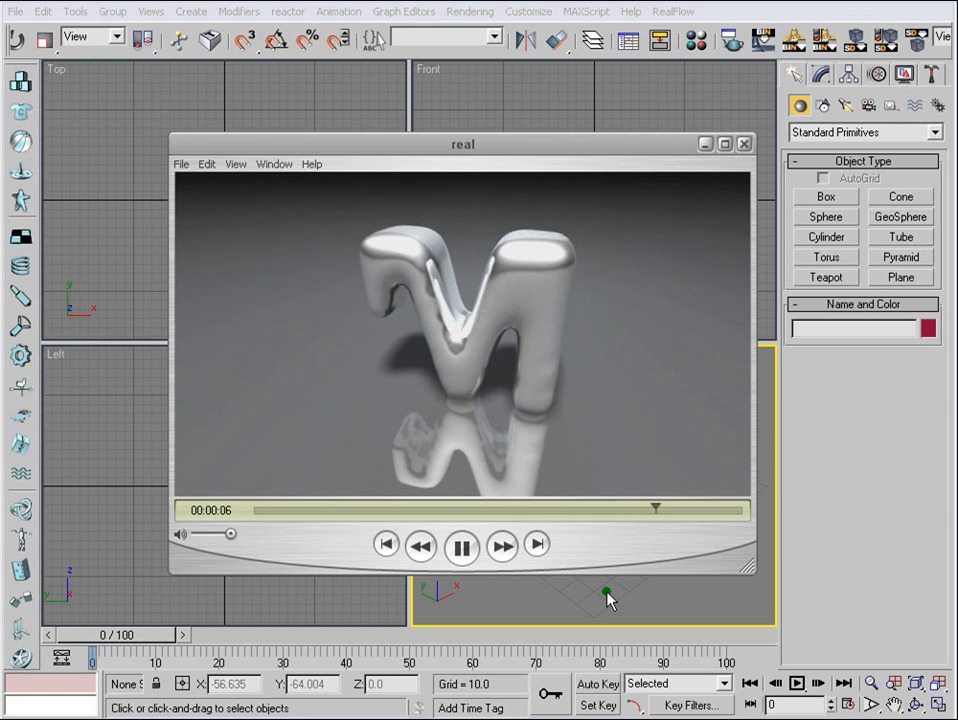
click(459, 547)
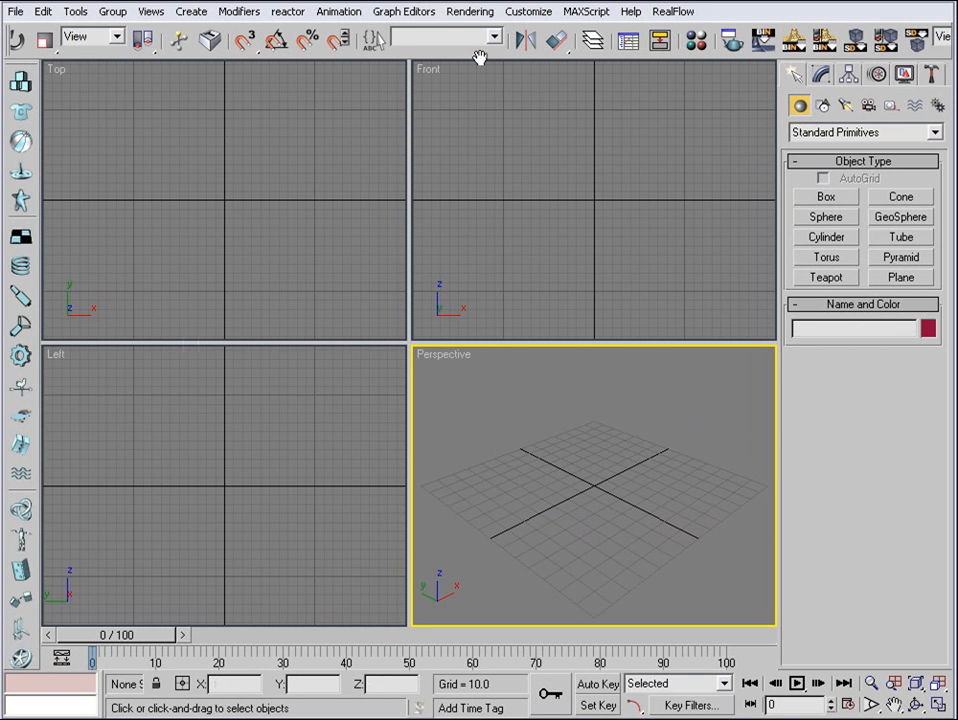
- Reveal the RealFlow toolbar commands and review the RealFlow action group in the user interface customization settings
drag(480, 56, 358, 55)
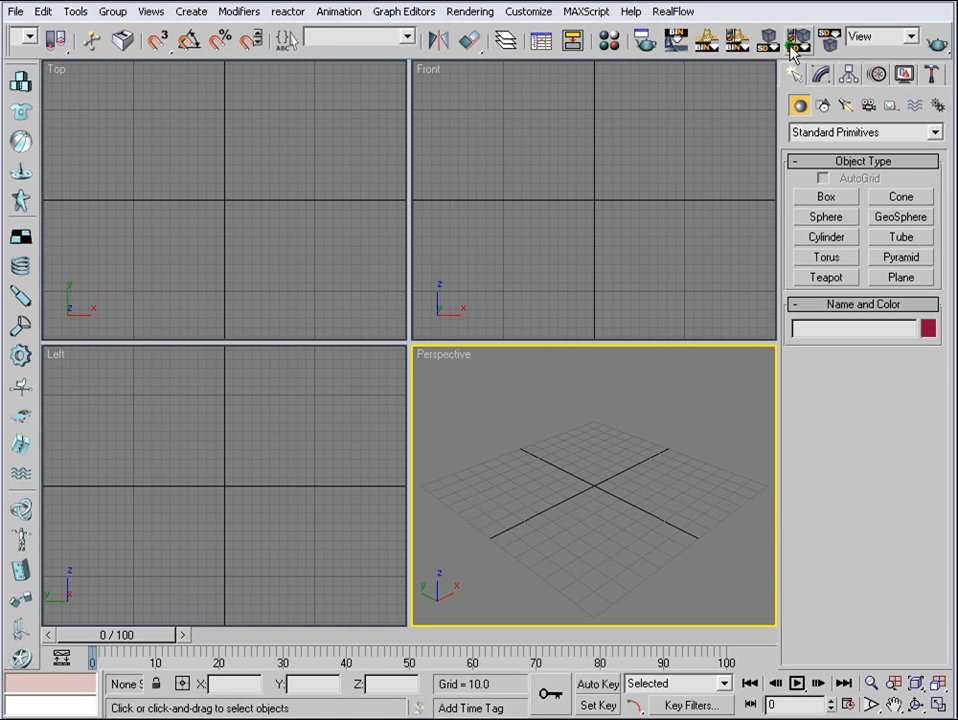
click(530, 12)
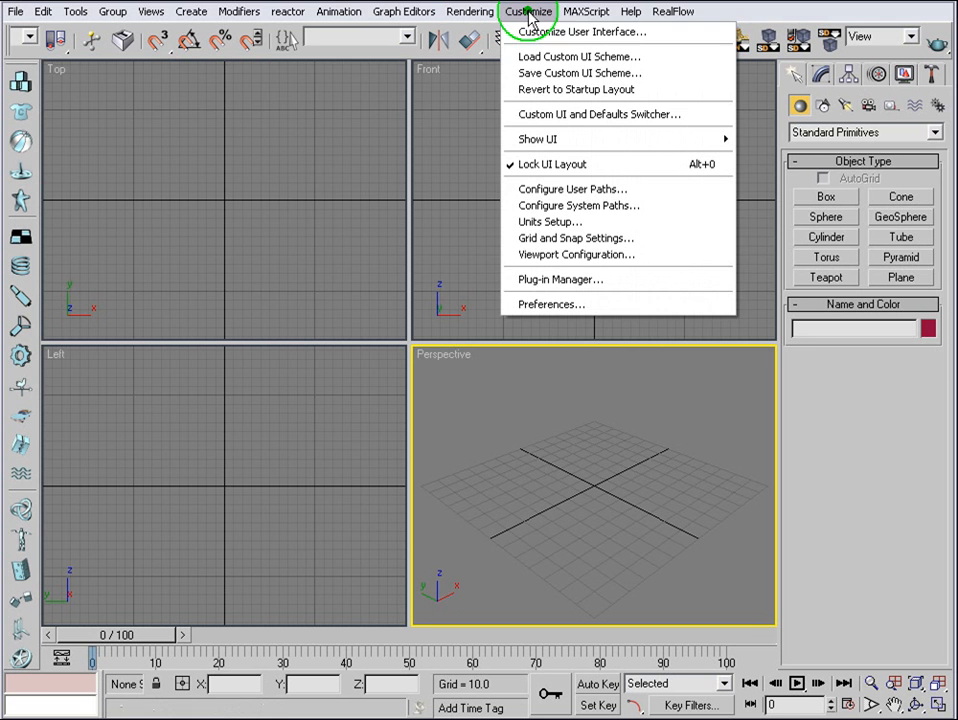
click(573, 33)
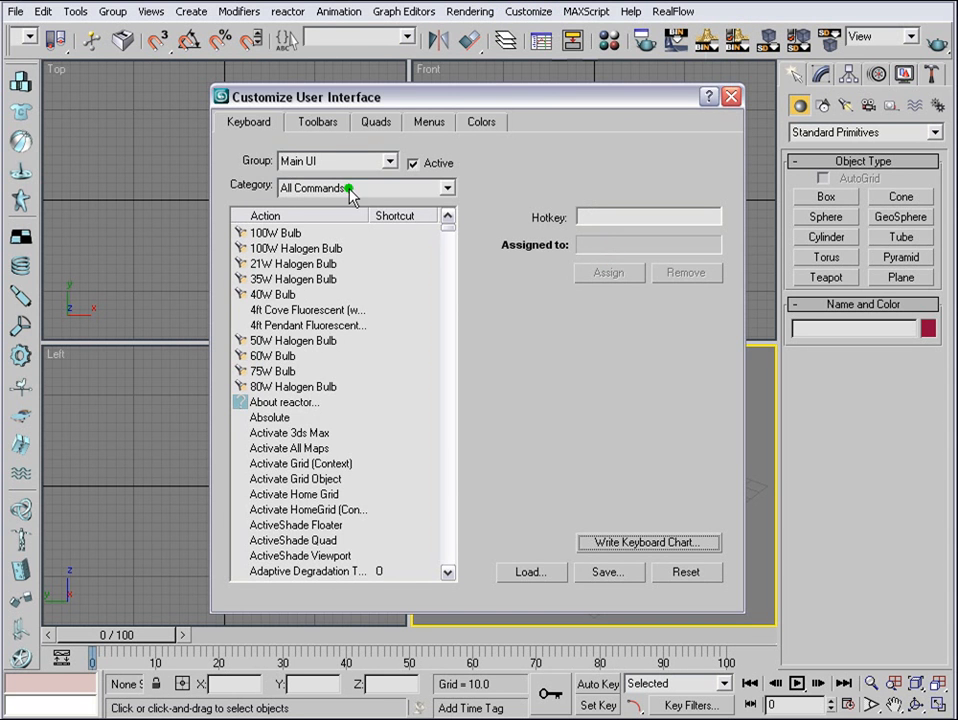
click(334, 125)
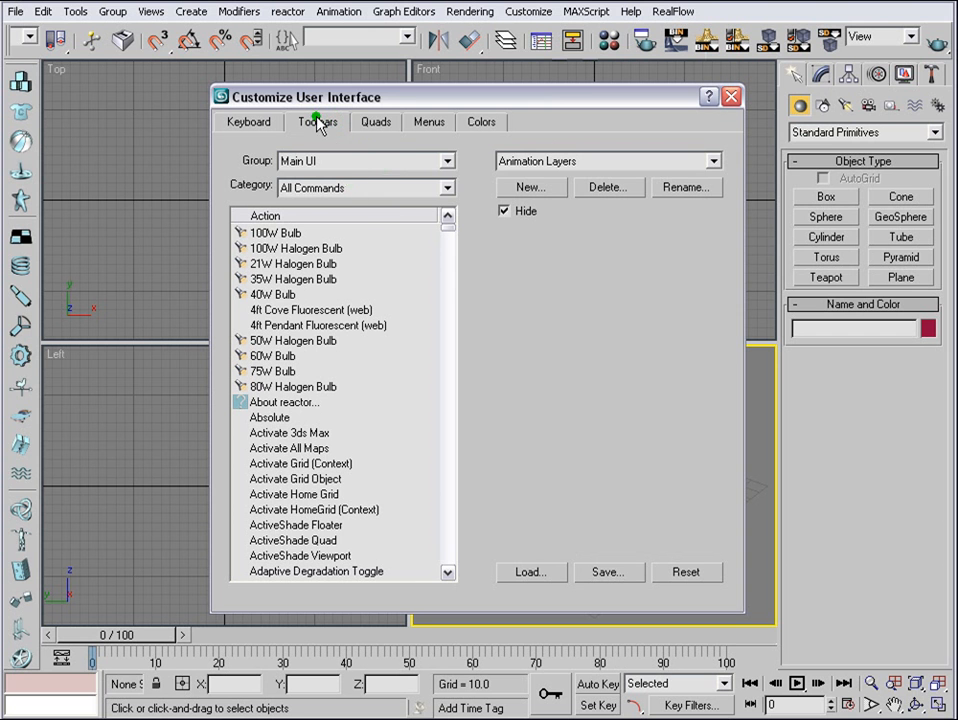
click(447, 161)
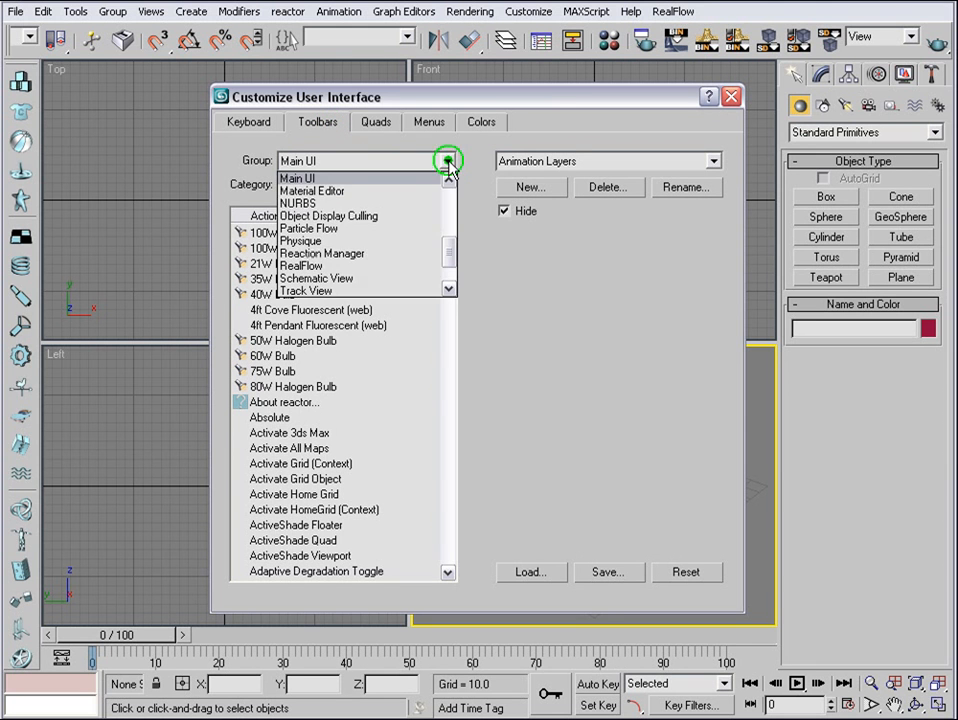
click(336, 266)
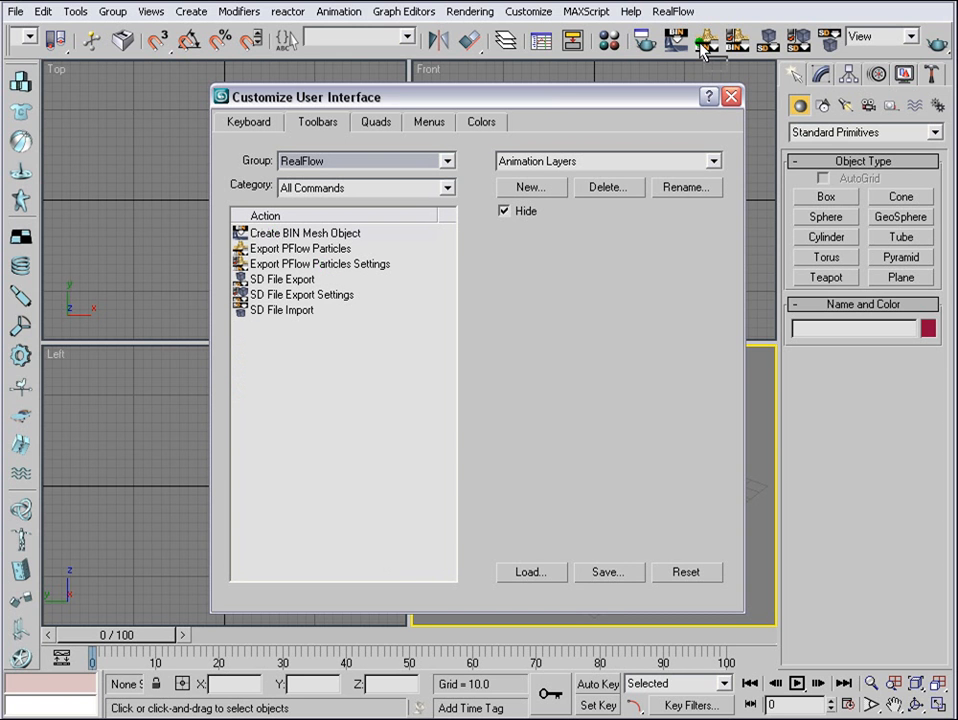
click(733, 97)
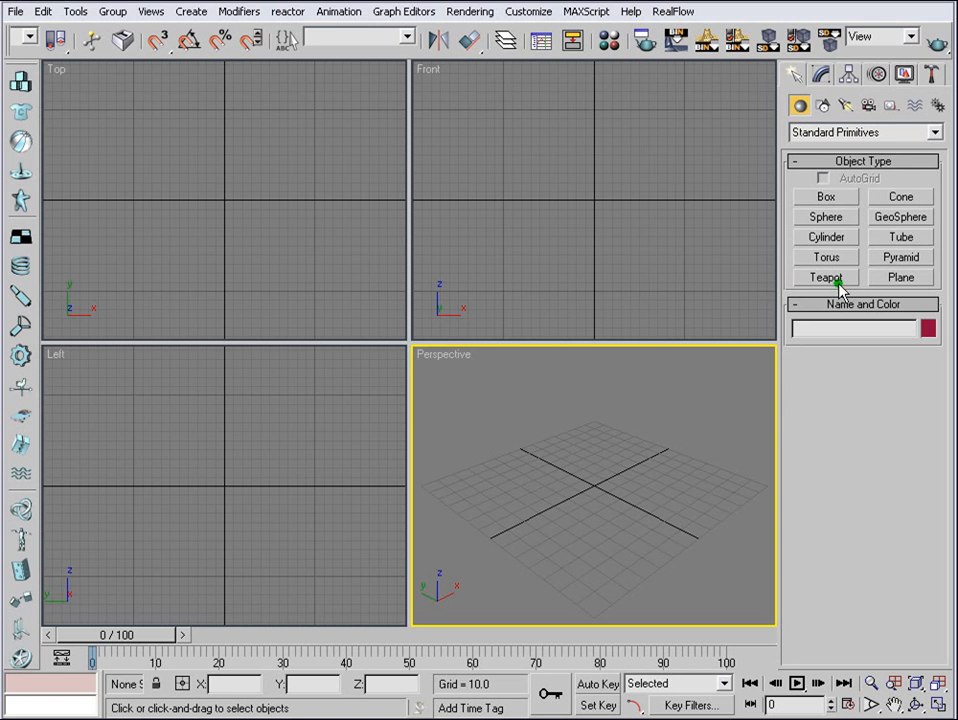
- Create a text spline reading "M" at the centre of the Front view
click(823, 106)
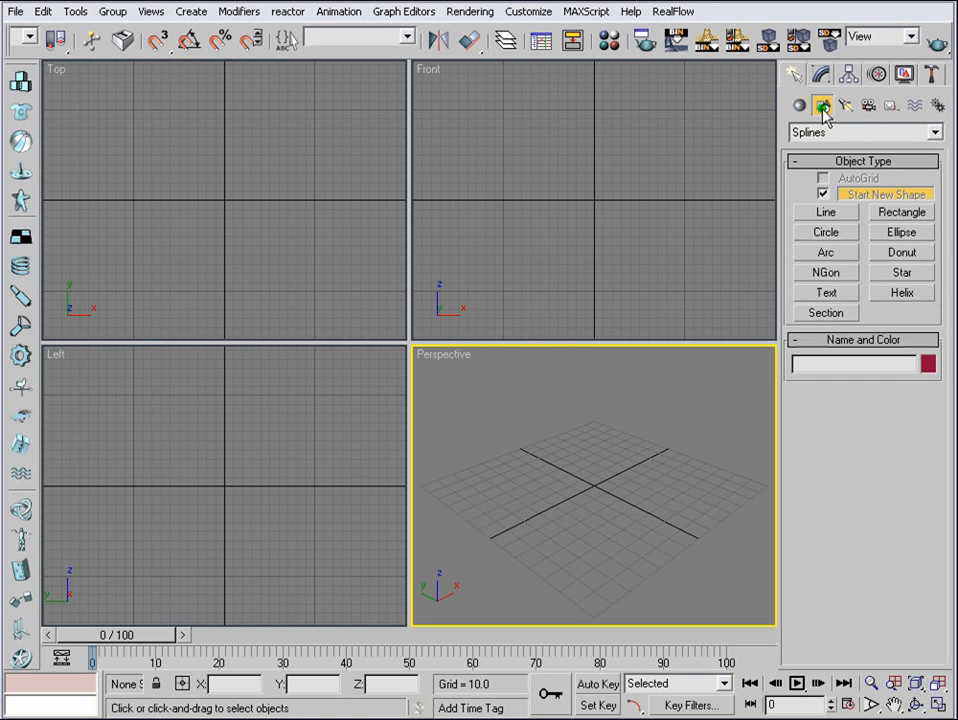
click(825, 294)
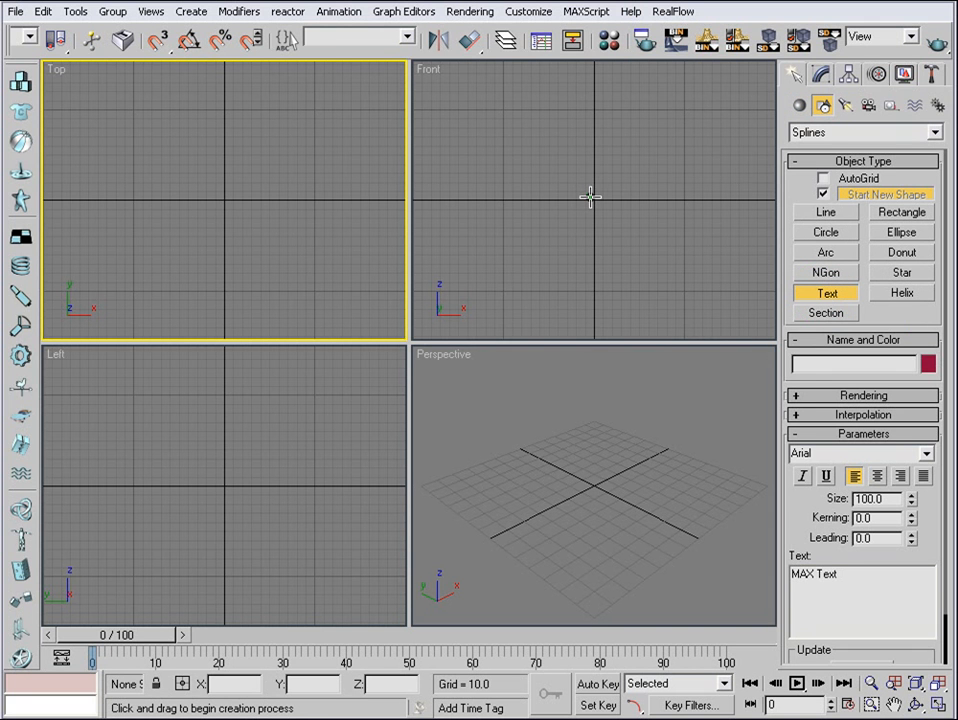
click(590, 197)
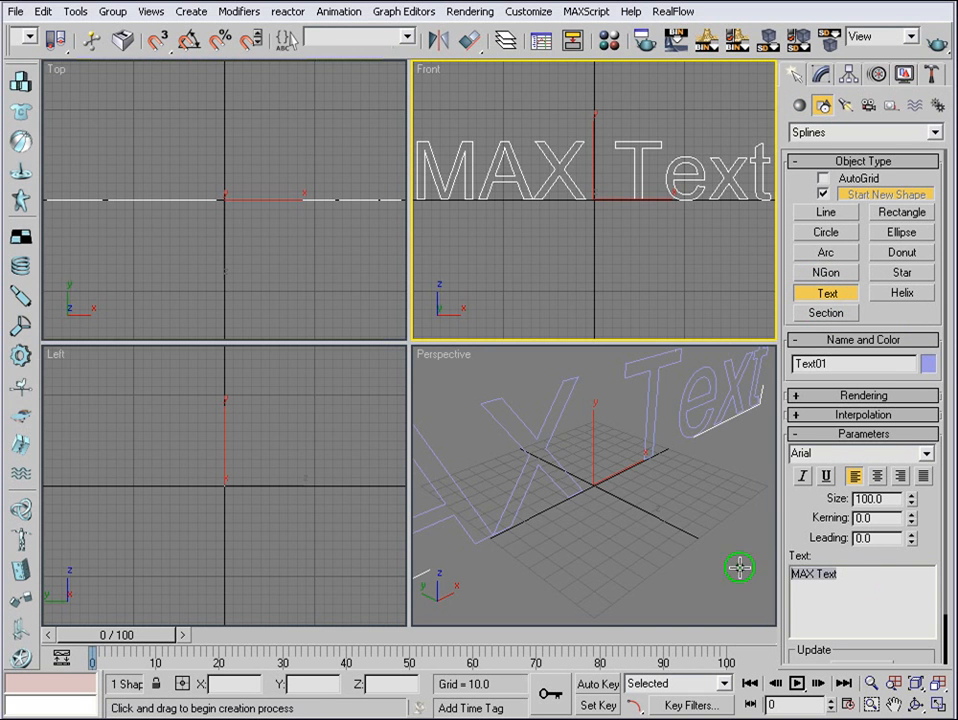
text(M)
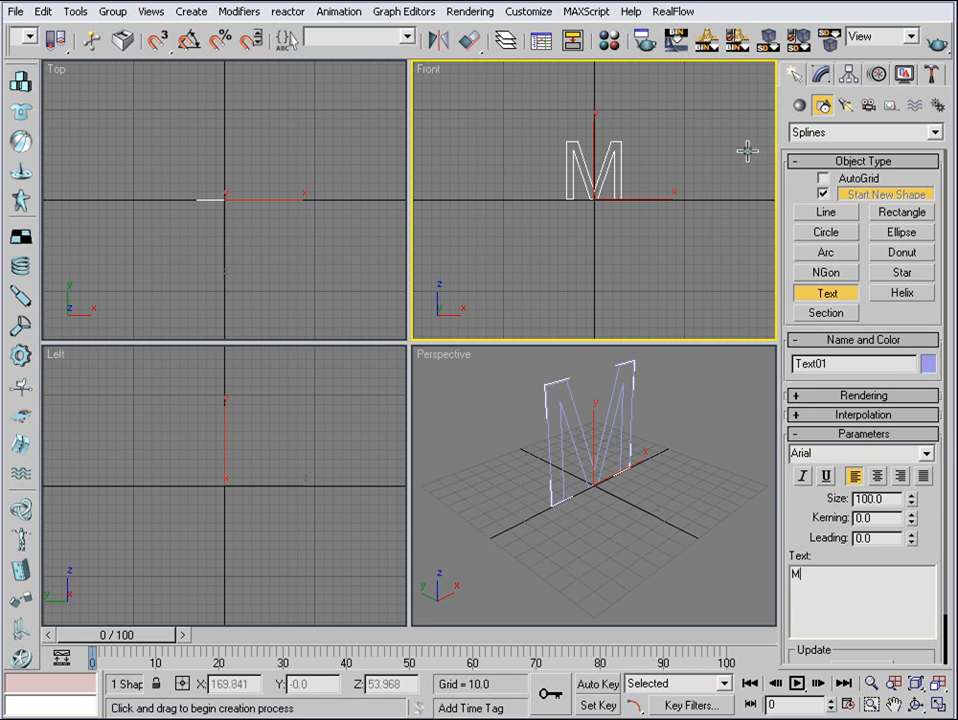
text(w)
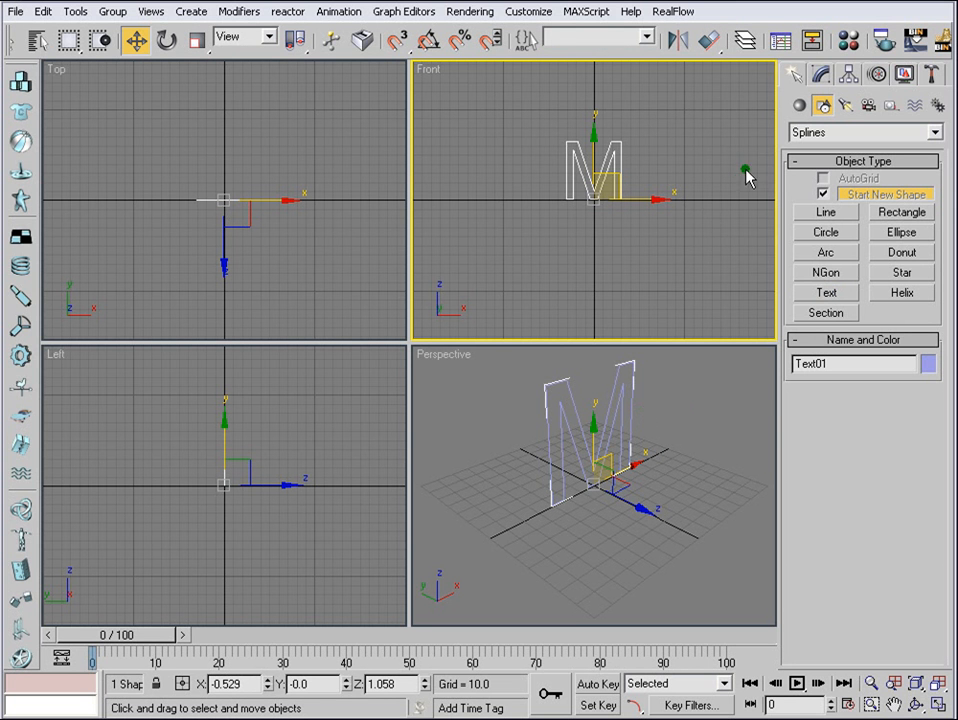
- Change the font of the M text to Arial Black
click(820, 80)
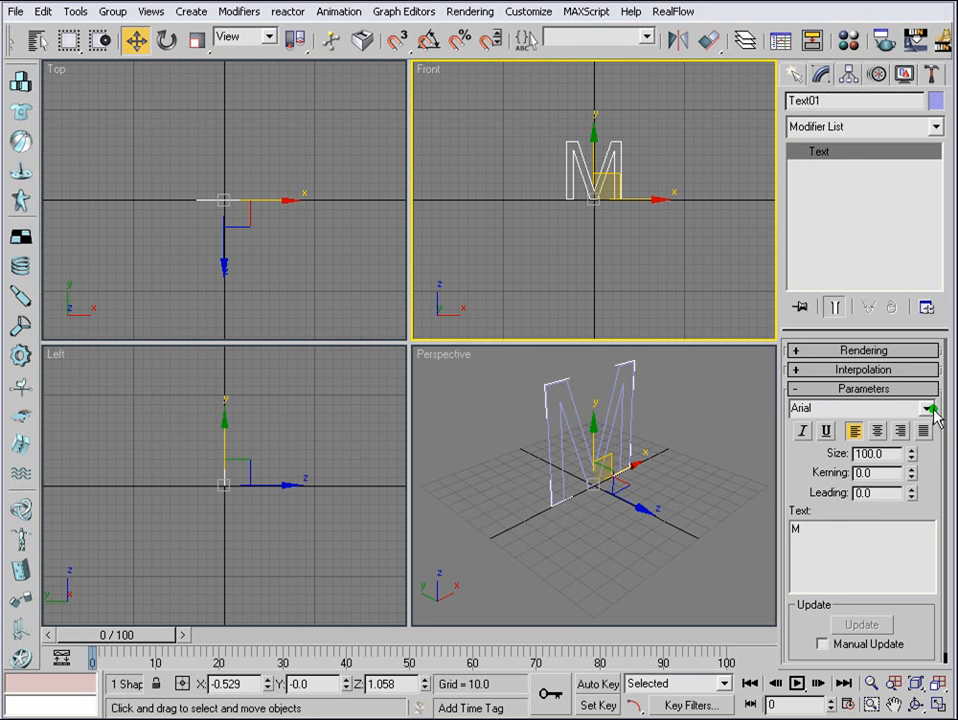
click(924, 408)
click(866, 439)
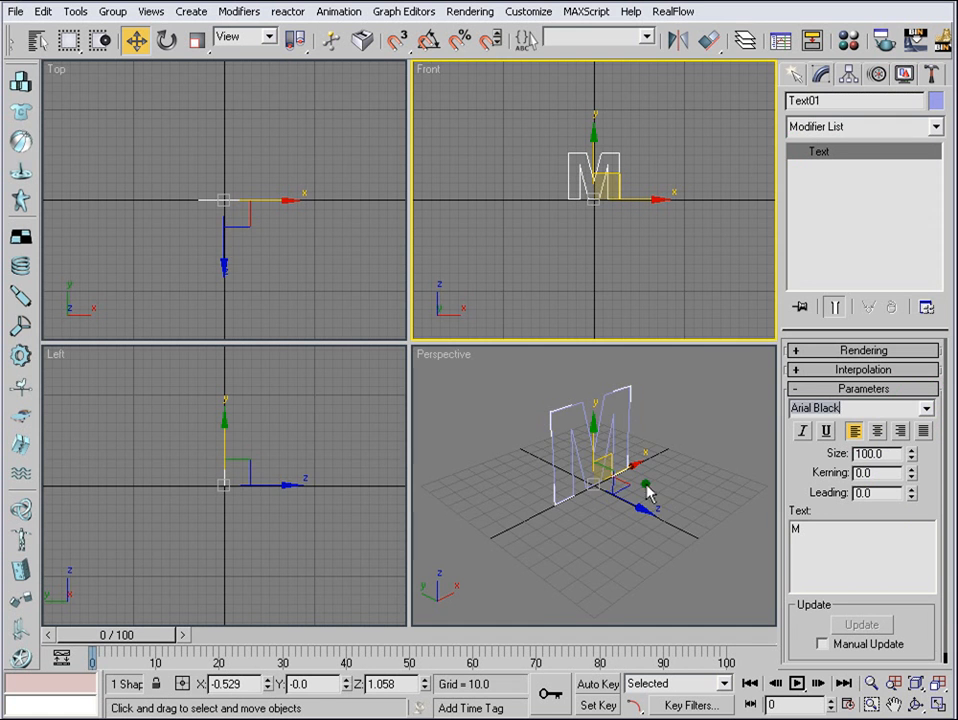
- Apply an Extrude modifier to the M text with an amount of 17.5, and deselect it
alt+middle_drag(648, 487, 634, 483)
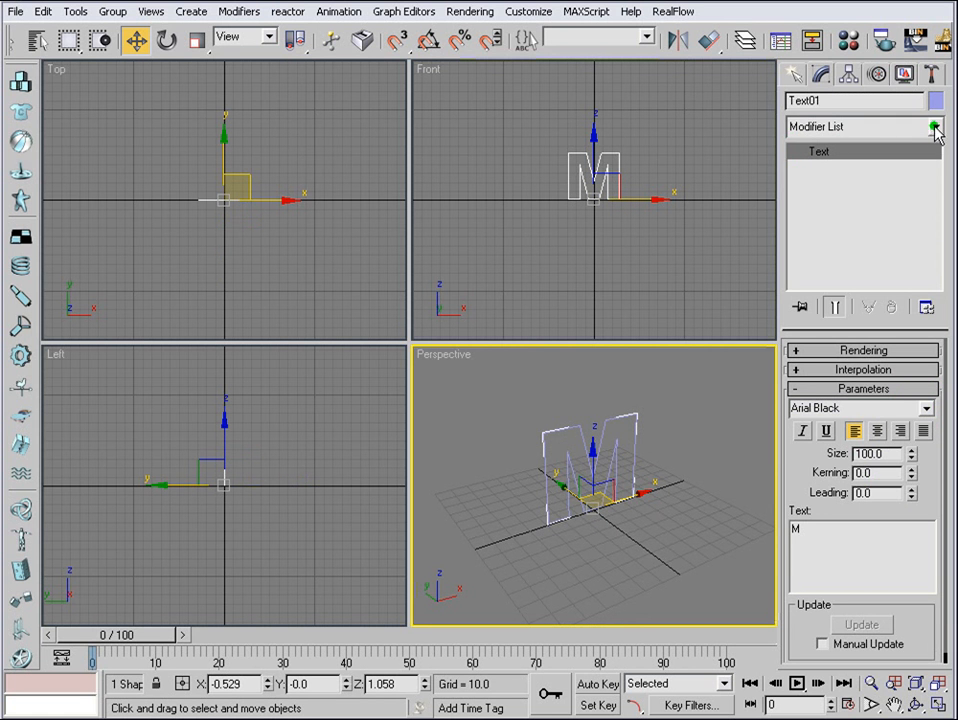
click(934, 126)
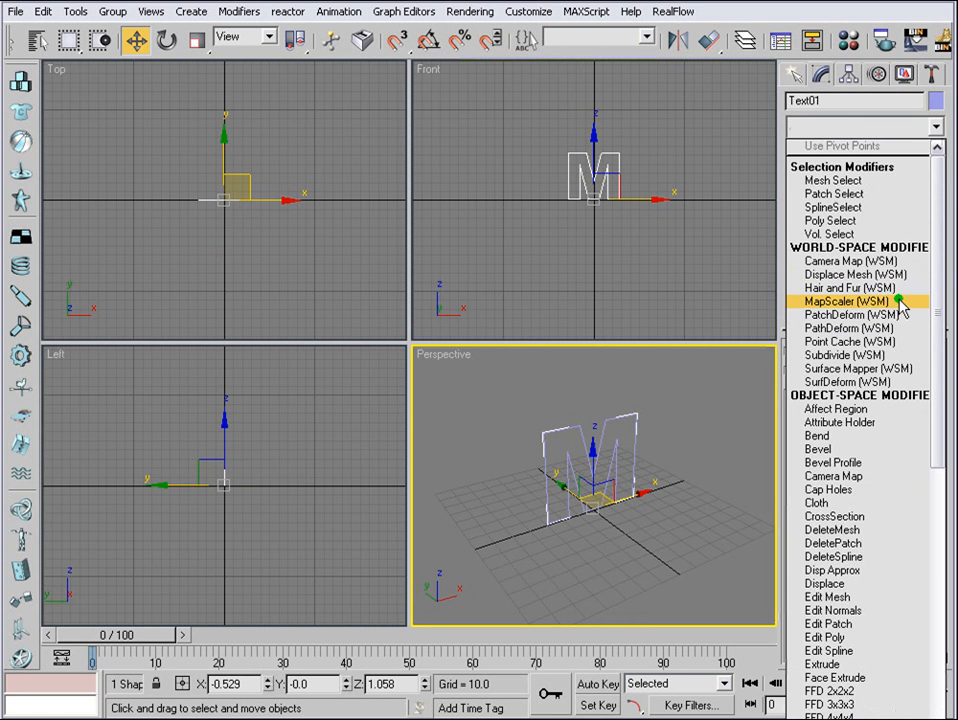
click(843, 664)
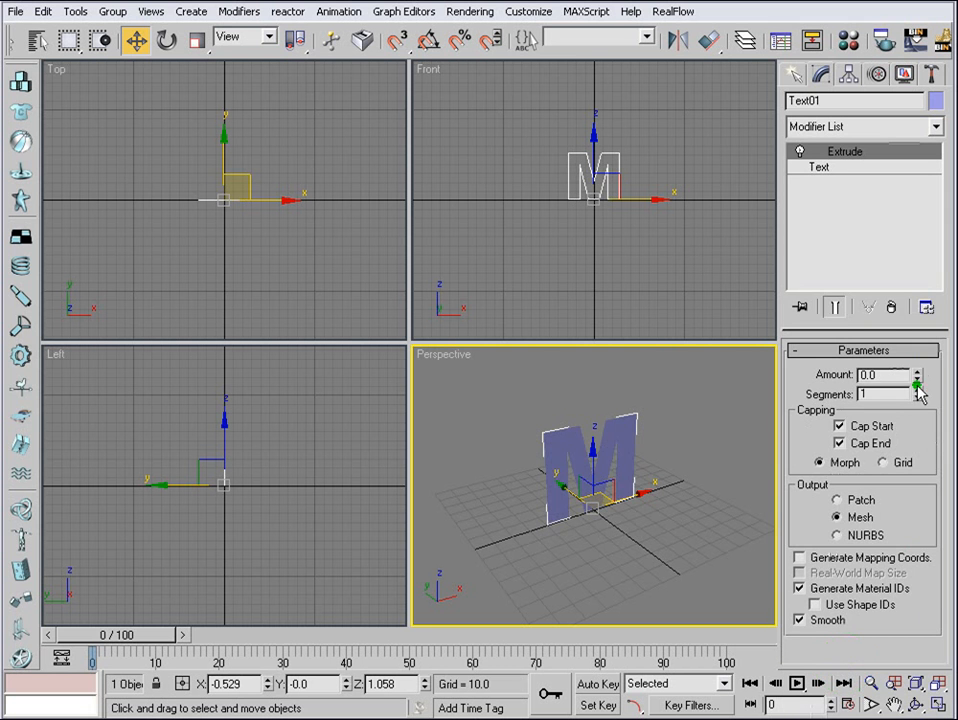
drag(918, 373, 923, 341)
scroll(626, 492, up, 4)
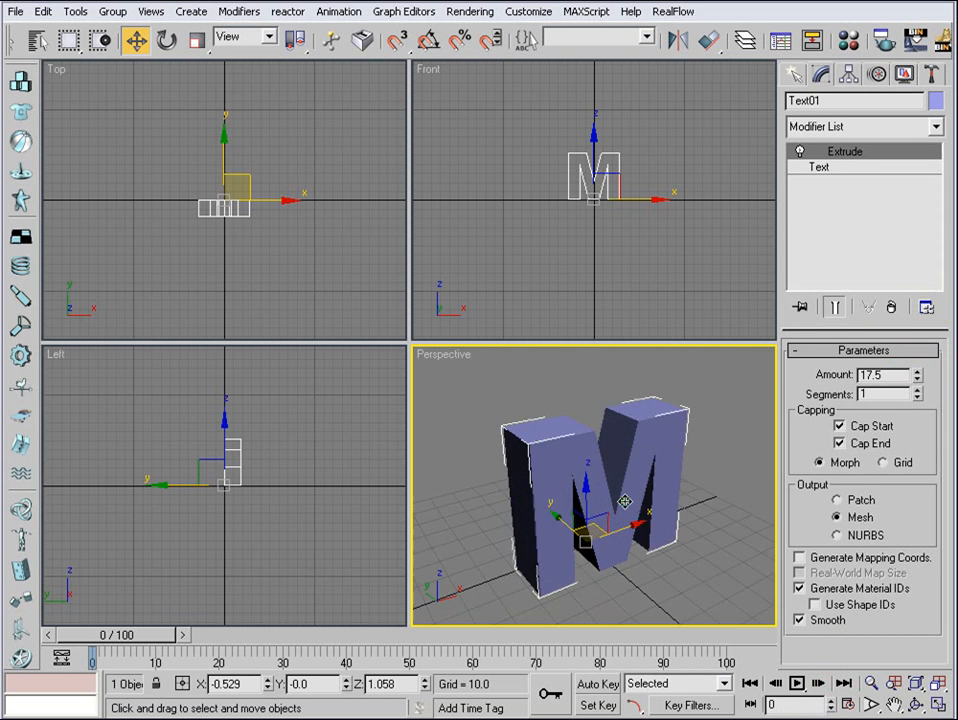
alt+middle_drag(624, 502, 723, 447)
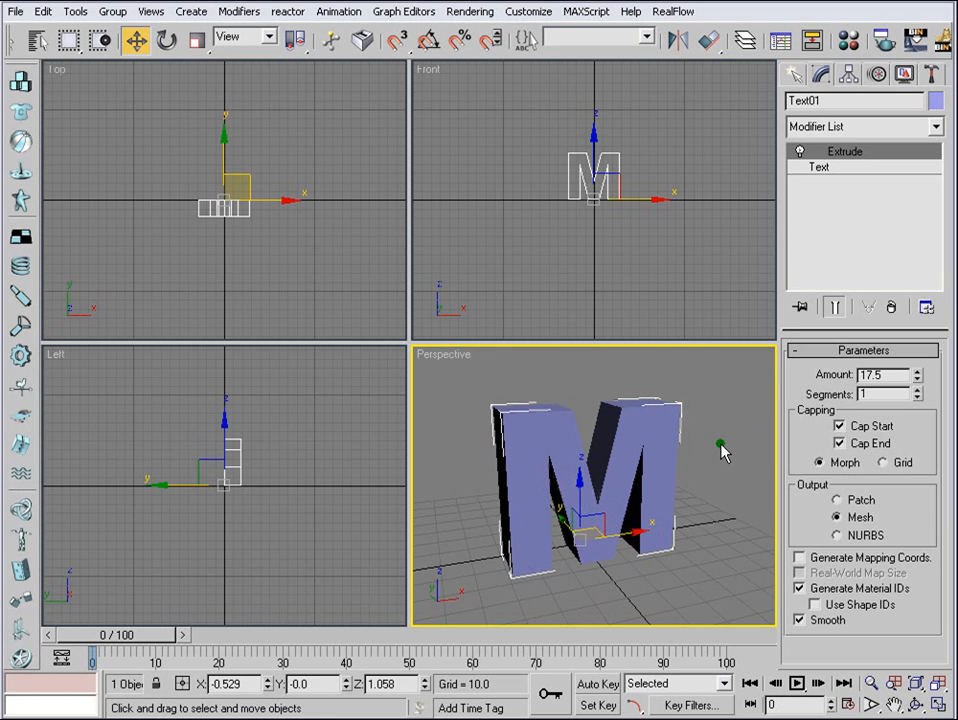
click(723, 447)
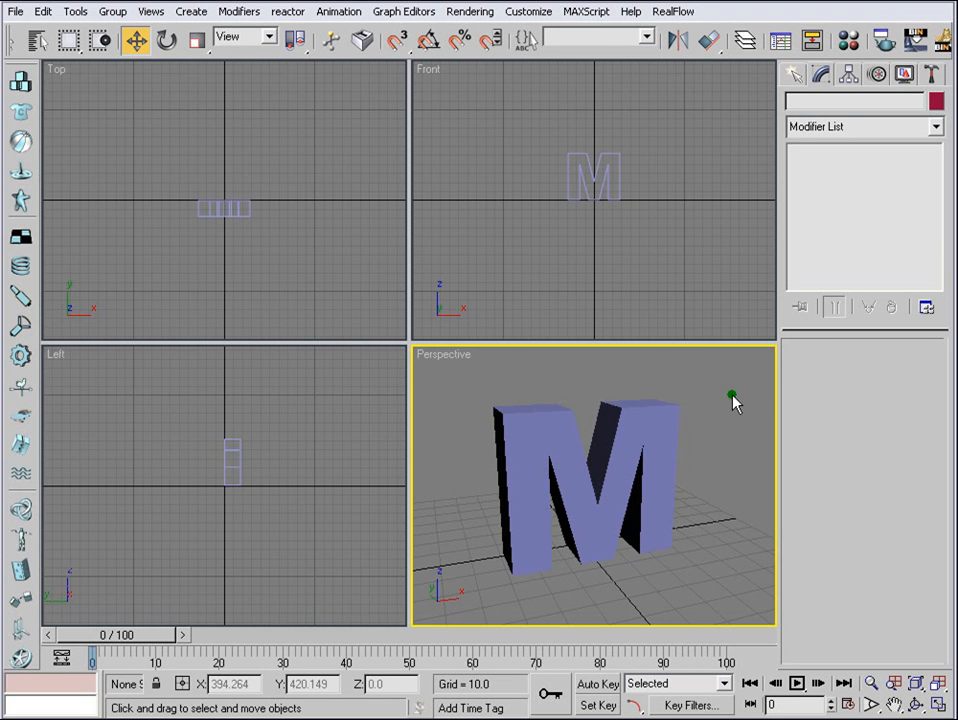
- Export the entire scene as a RealFlow SD file named mreal in the realflowfill folder
scroll(707, 430, down, 3)
middle_drag(635, 485, 631, 480)
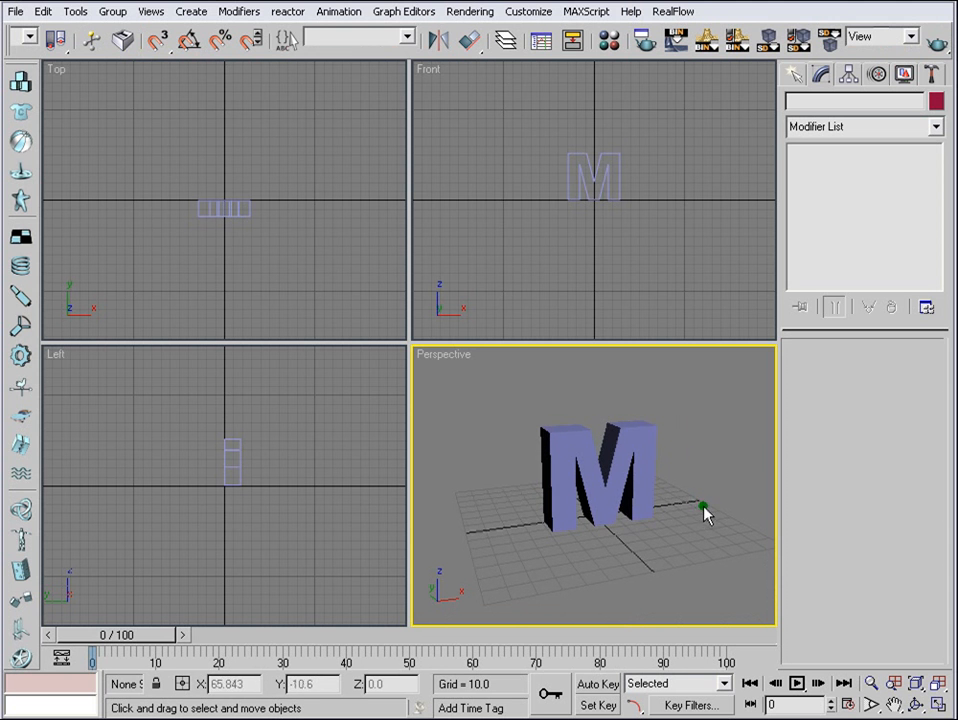
click(768, 42)
drag(629, 186, 368, 86)
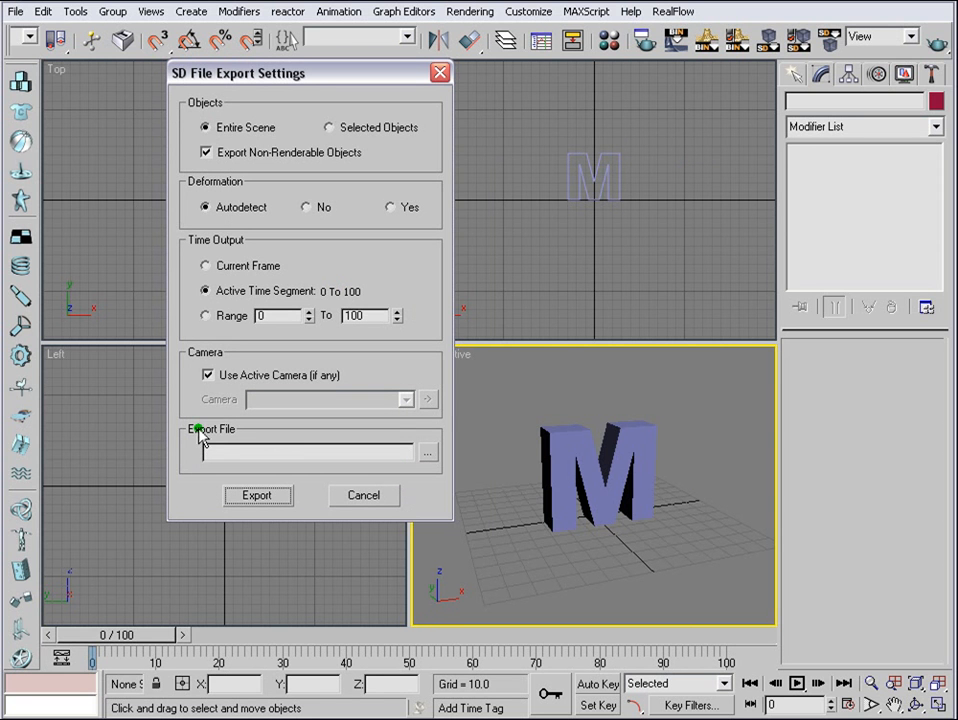
click(427, 453)
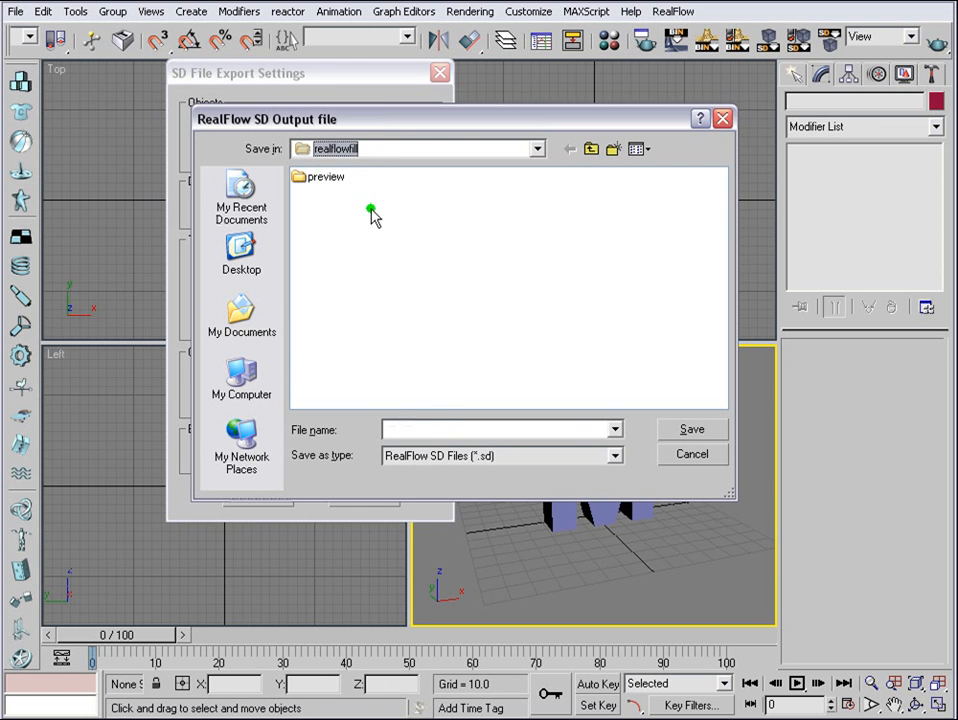
click(411, 428)
text(mreal)
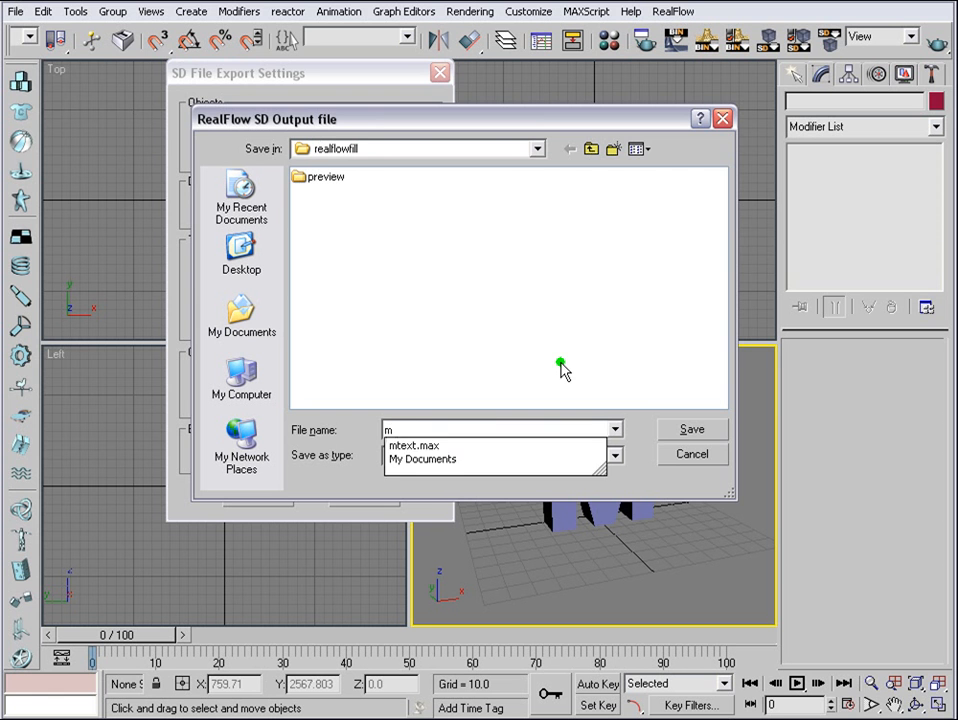
click(691, 430)
click(257, 496)
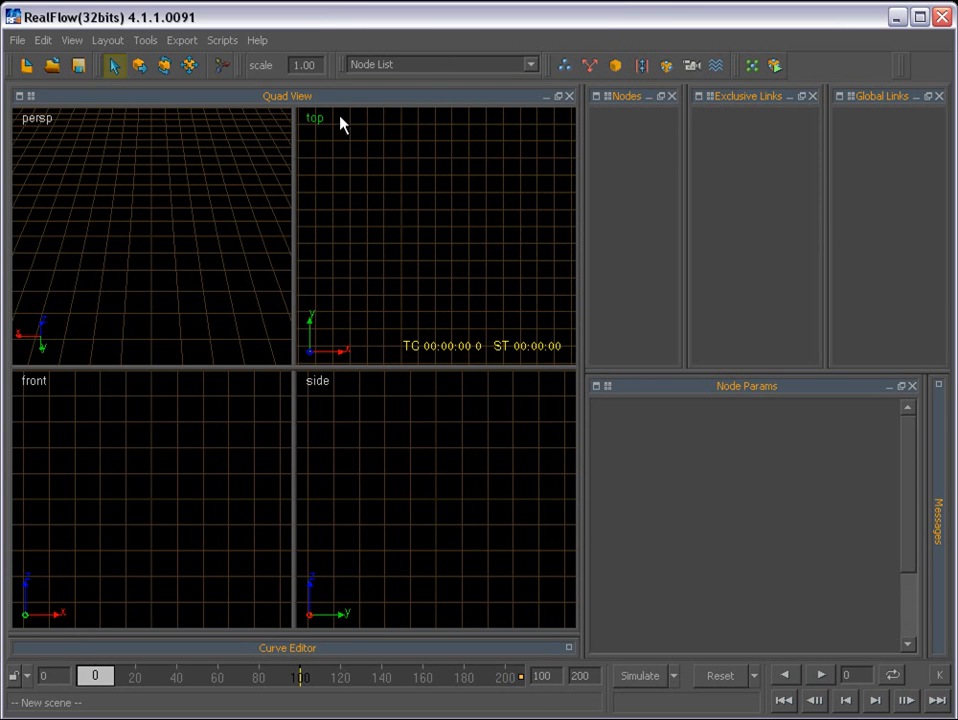
- In RealFlow, start a new project and set its location to E:/MAXAFTER_TUTORIALS/realflowfill
click(17, 40)
click(26, 61)
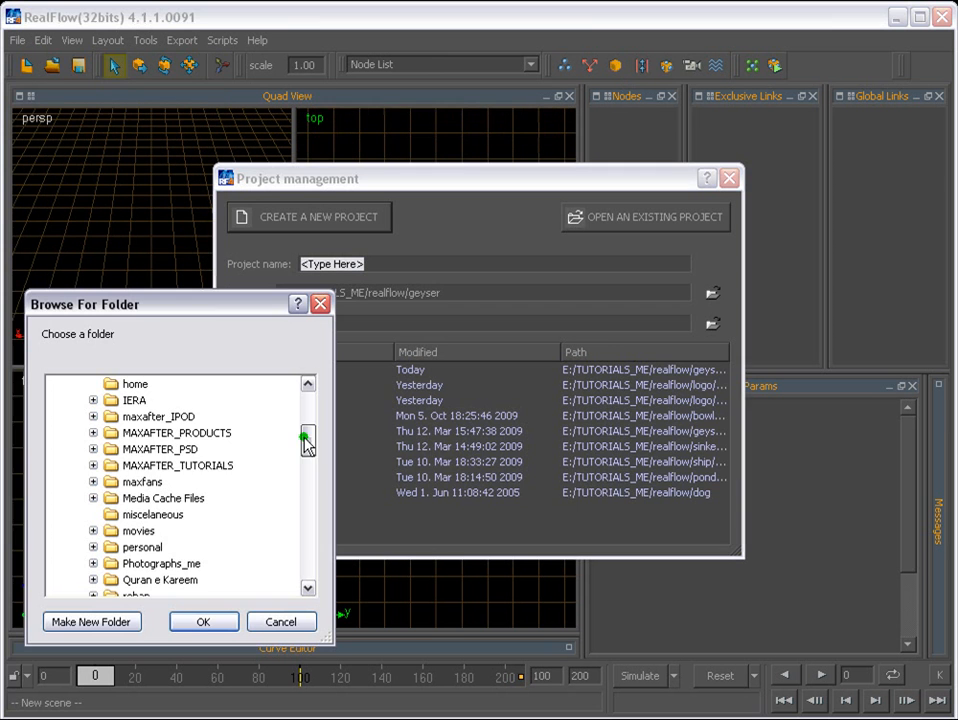
double_click(176, 467)
scroll(280, 535, down, 3)
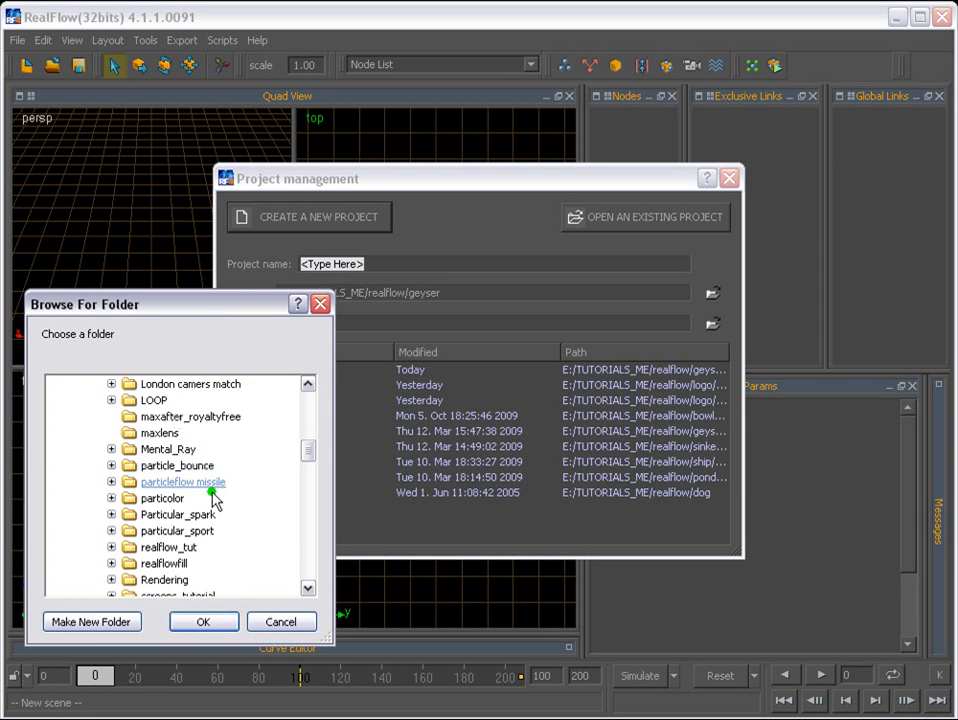
double_click(160, 565)
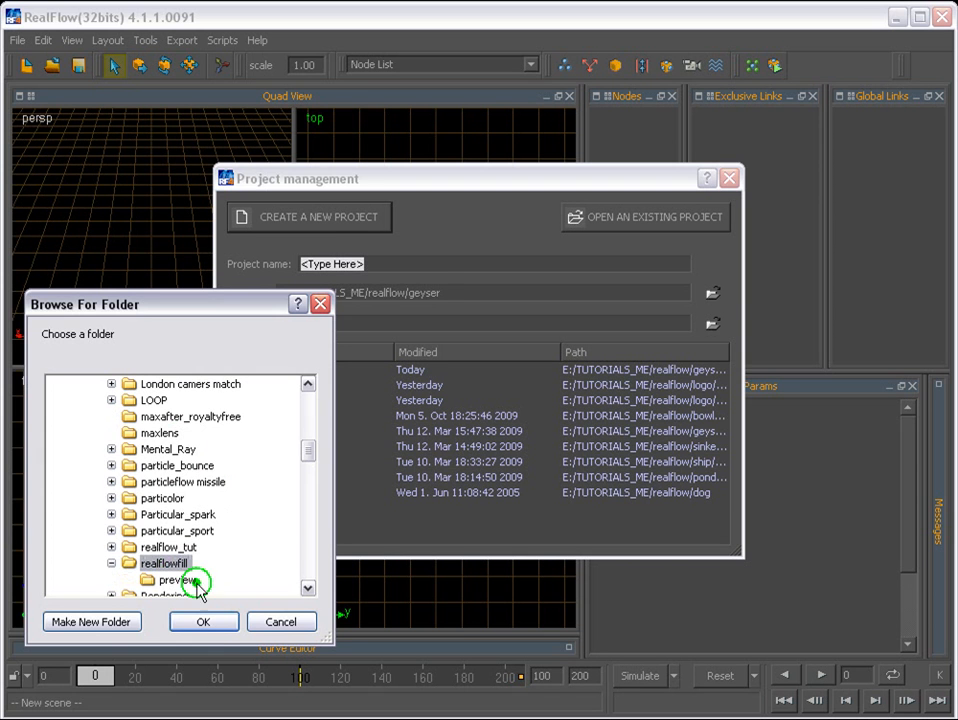
click(207, 622)
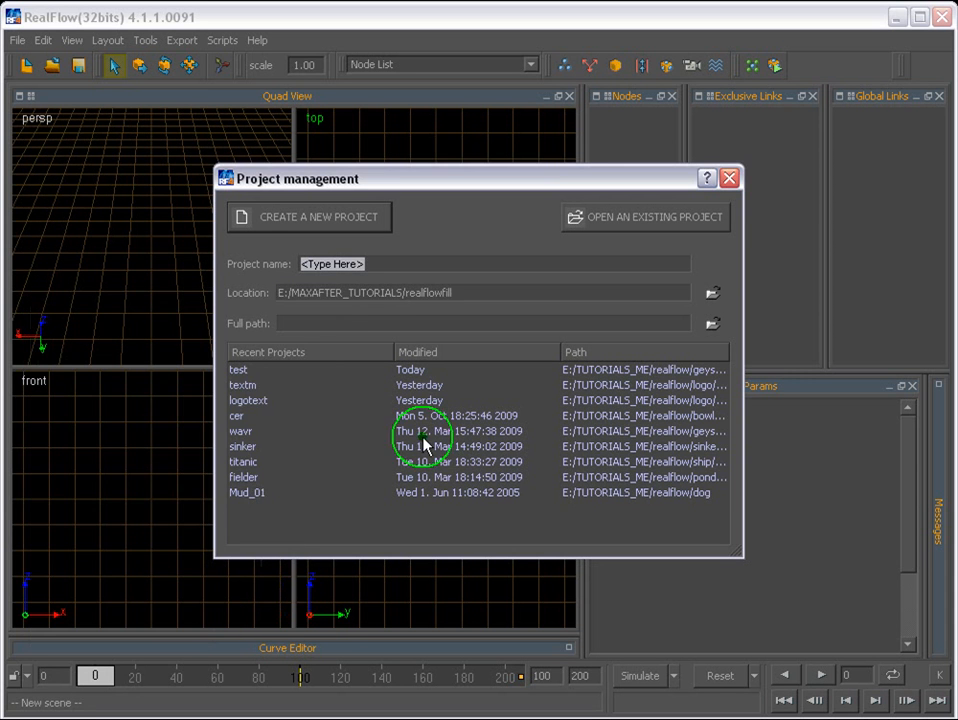
- Name the new project merc and create it
drag(375, 264, 256, 257)
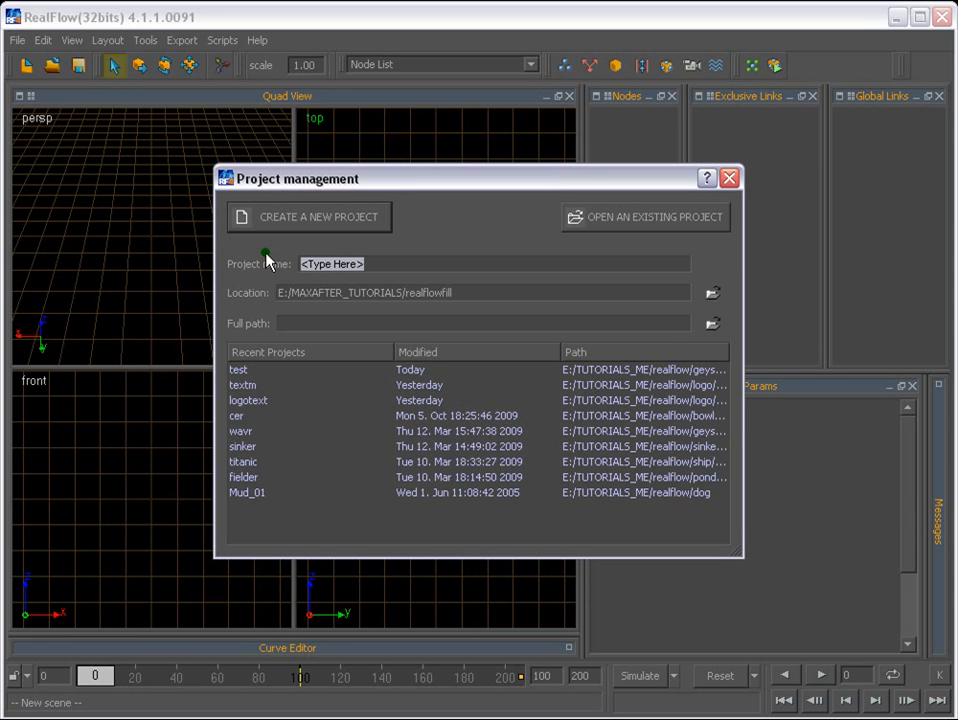
text(merc)
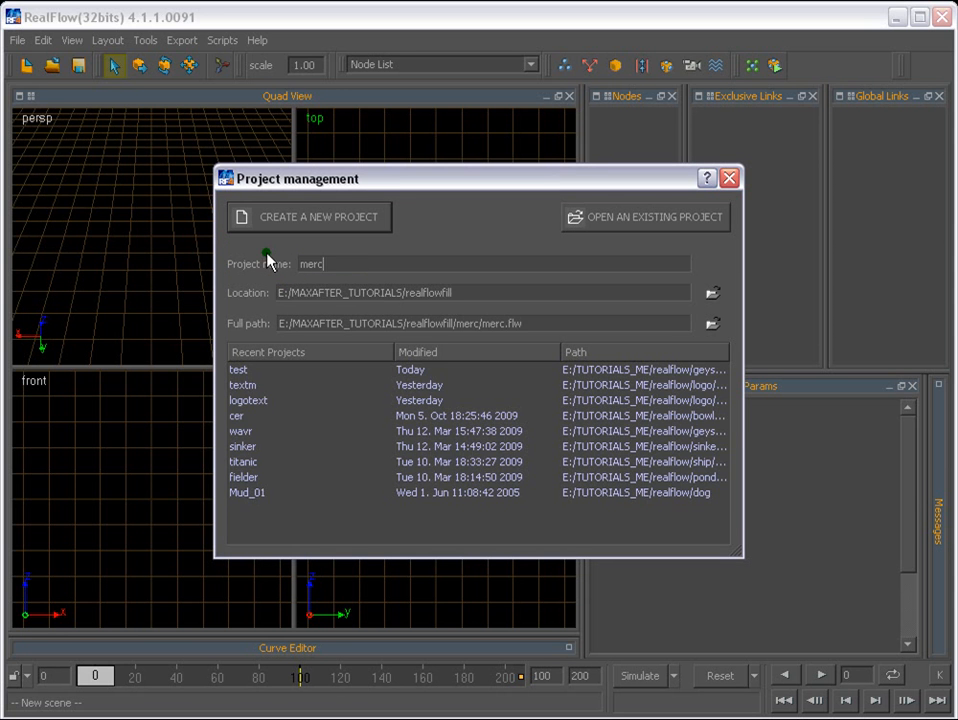
click(340, 221)
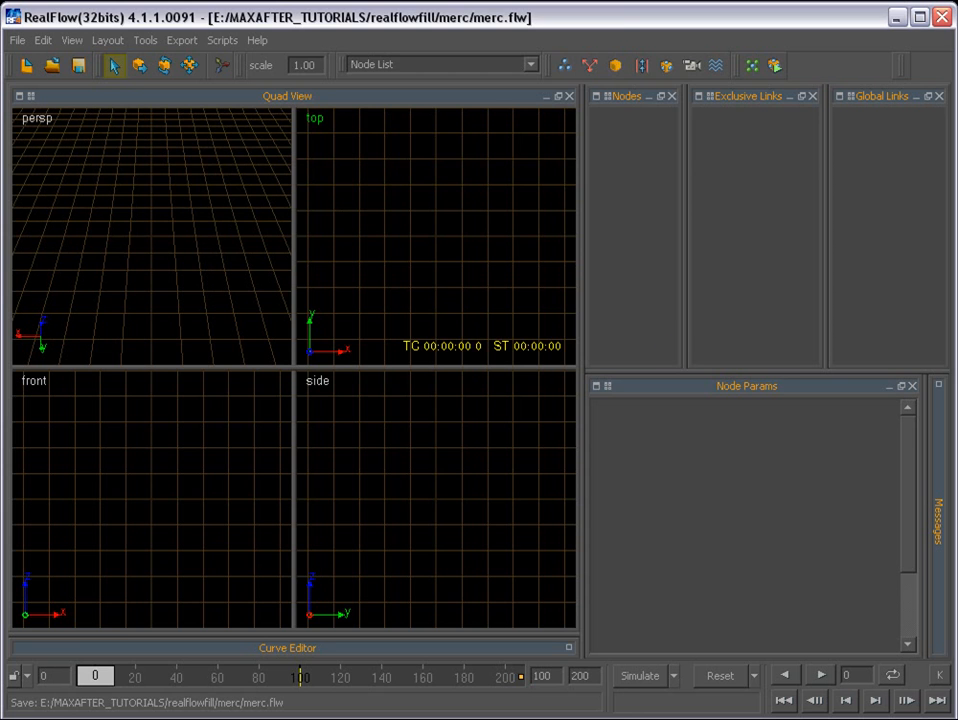
- Switch to the file manager and examine the files and subfolders created in the merc project folder
key(alt+Tab)
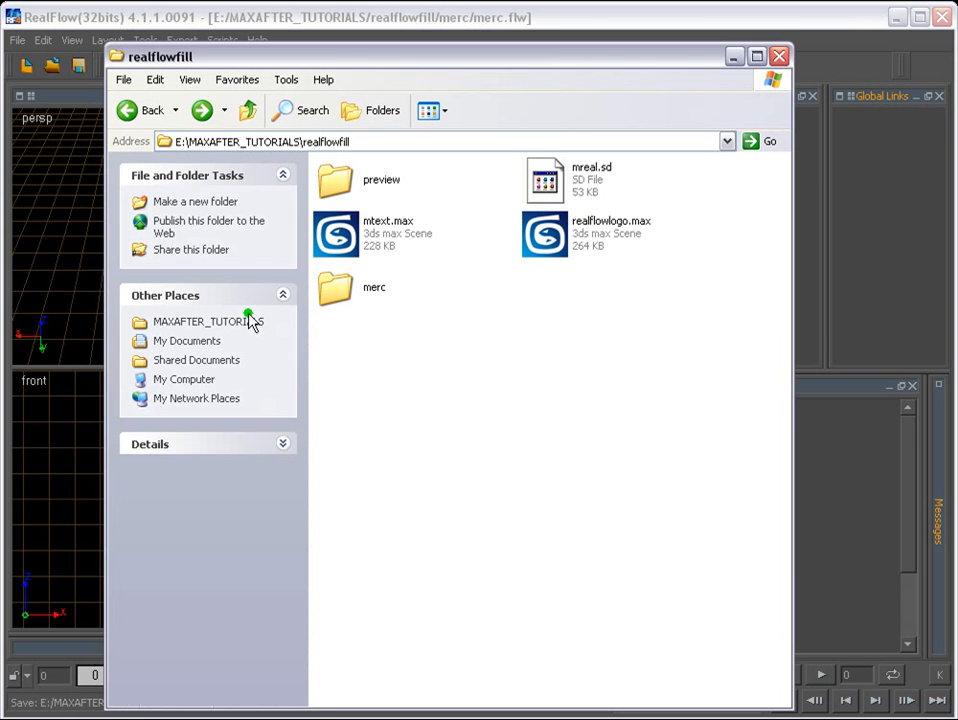
double_click(372, 288)
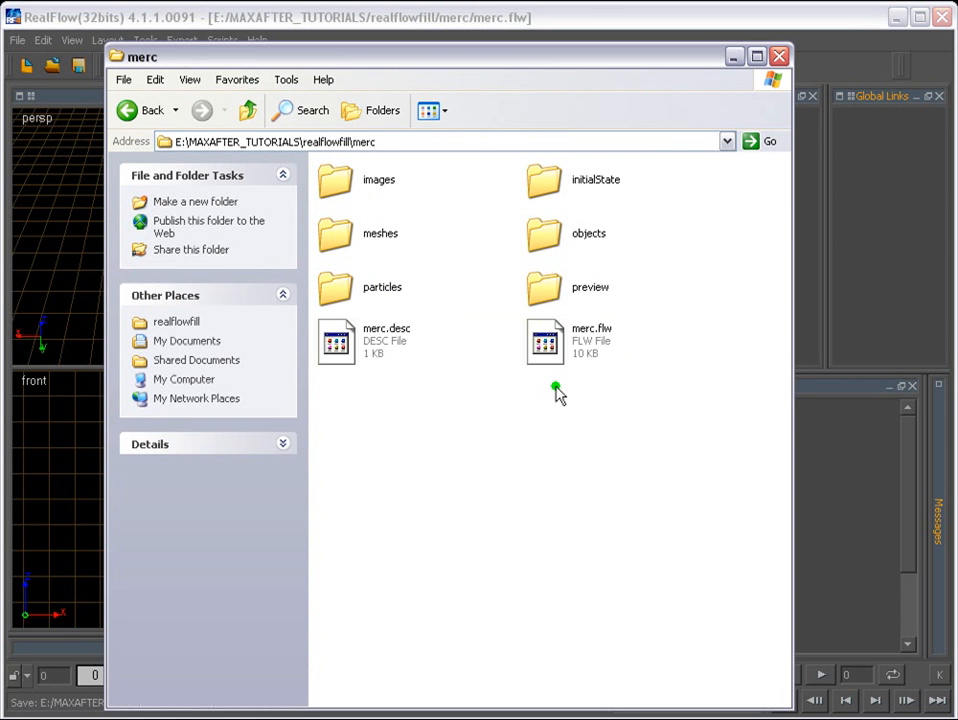
click(734, 57)
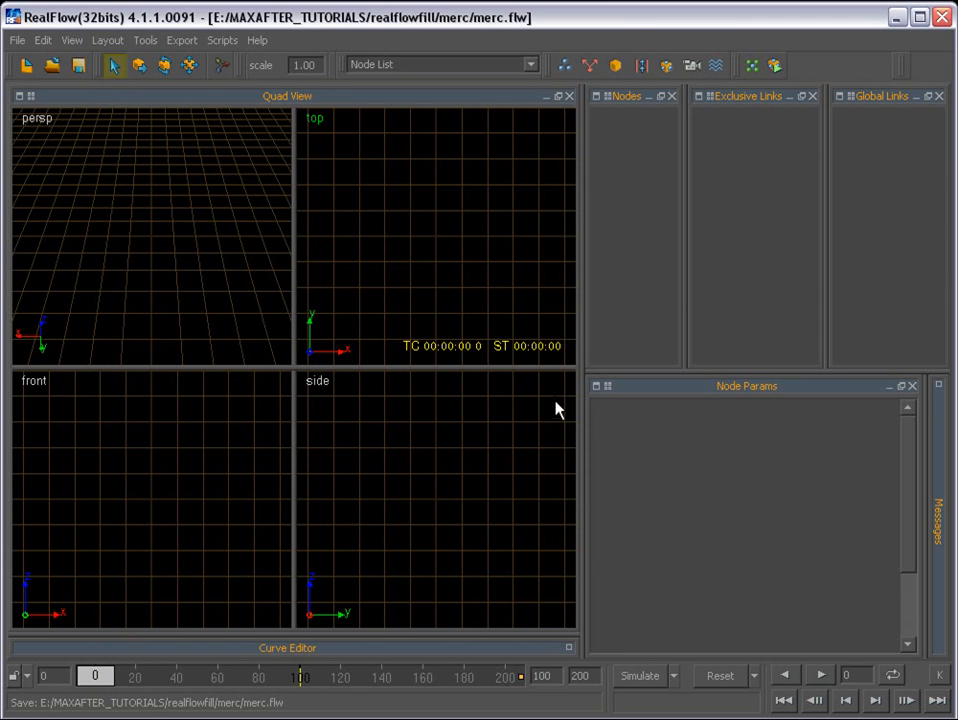
- Import the object file mreal.sd from the realflowfill folder into the RealFlow project
right_click(156, 211)
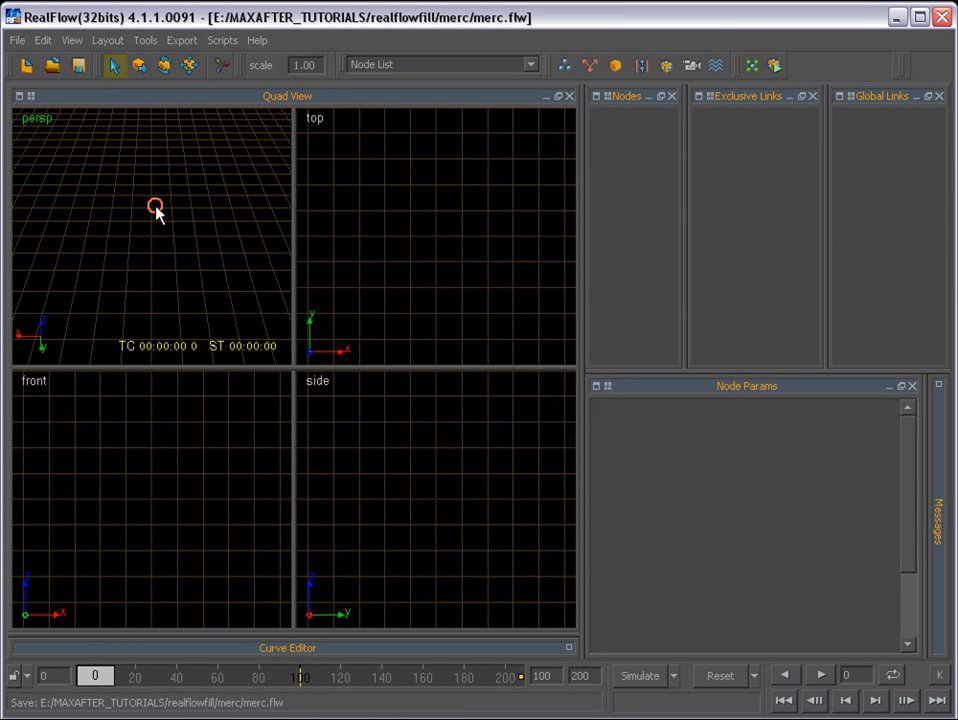
right_click(97, 190)
click(71, 167)
click(17, 40)
mouse_move(100, 196)
click(257, 203)
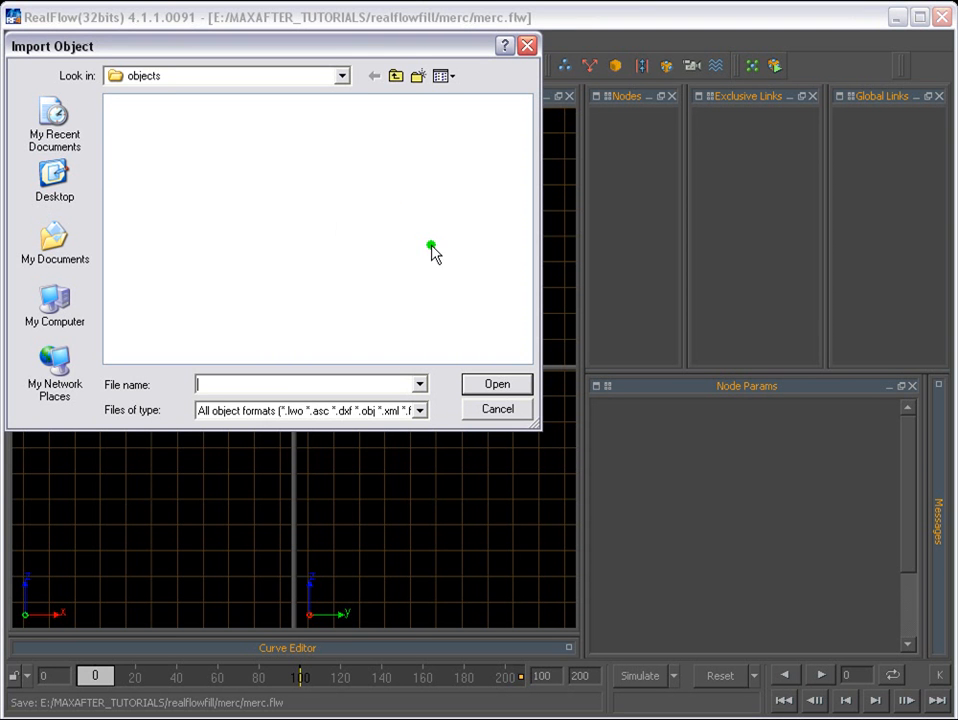
click(398, 77)
click(398, 77)
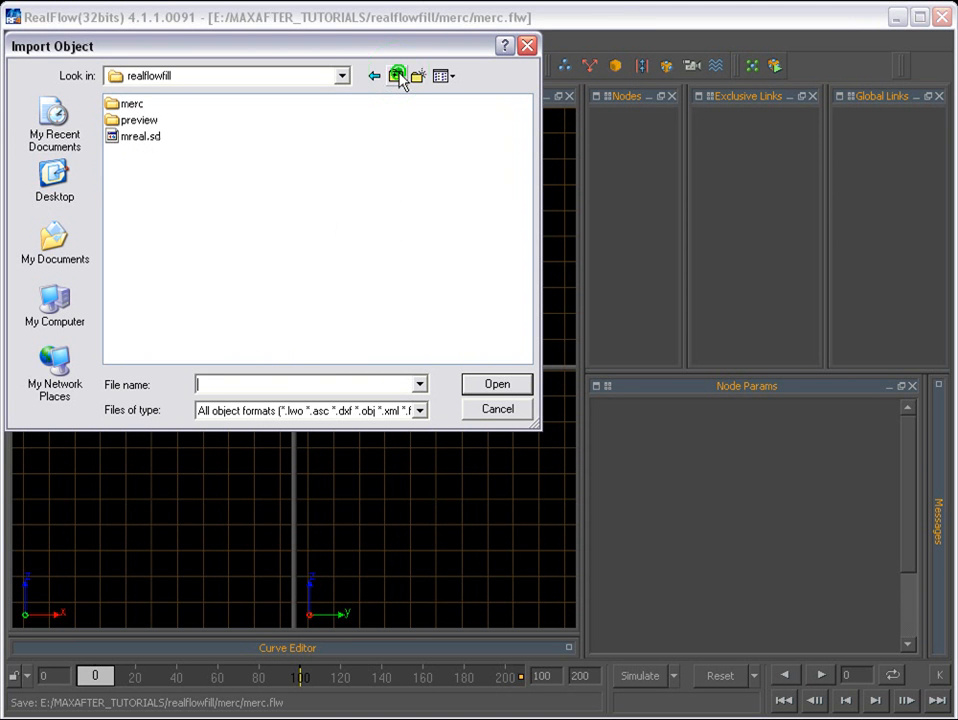
click(128, 140)
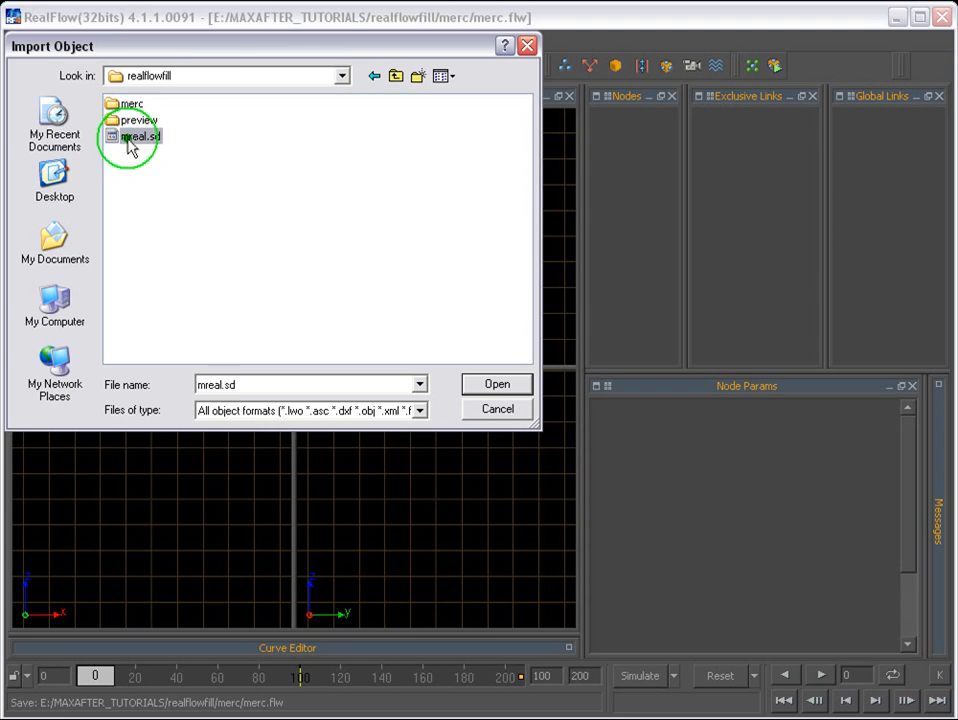
click(497, 384)
- Change the four-view layout to a single perspective view and inspect the imported letter M
click(19, 96)
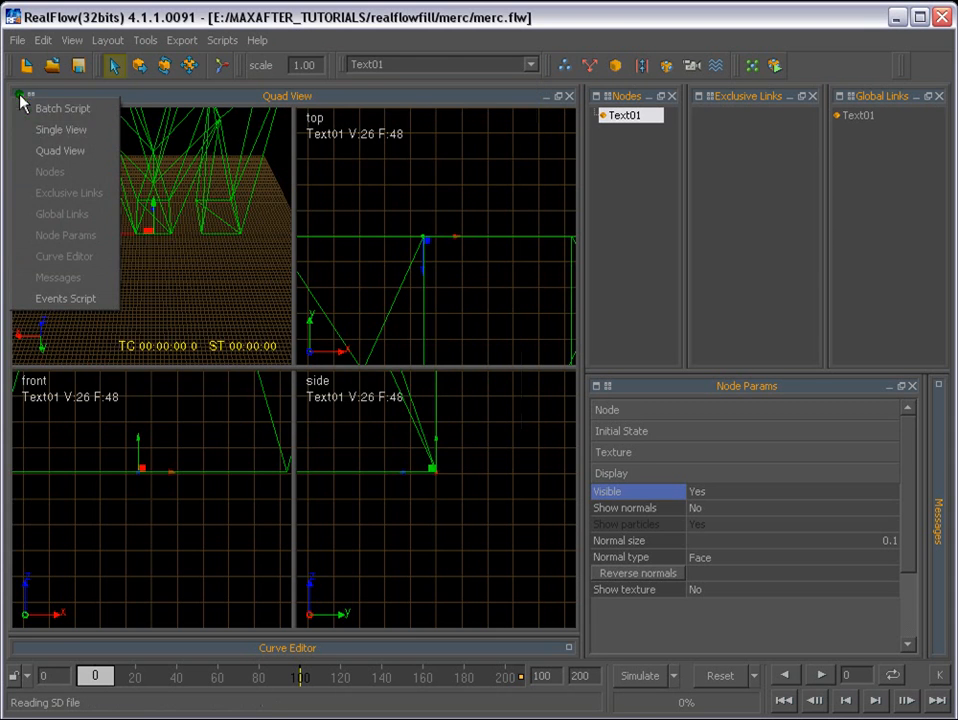
click(43, 129)
alt+drag(336, 462, 323, 378)
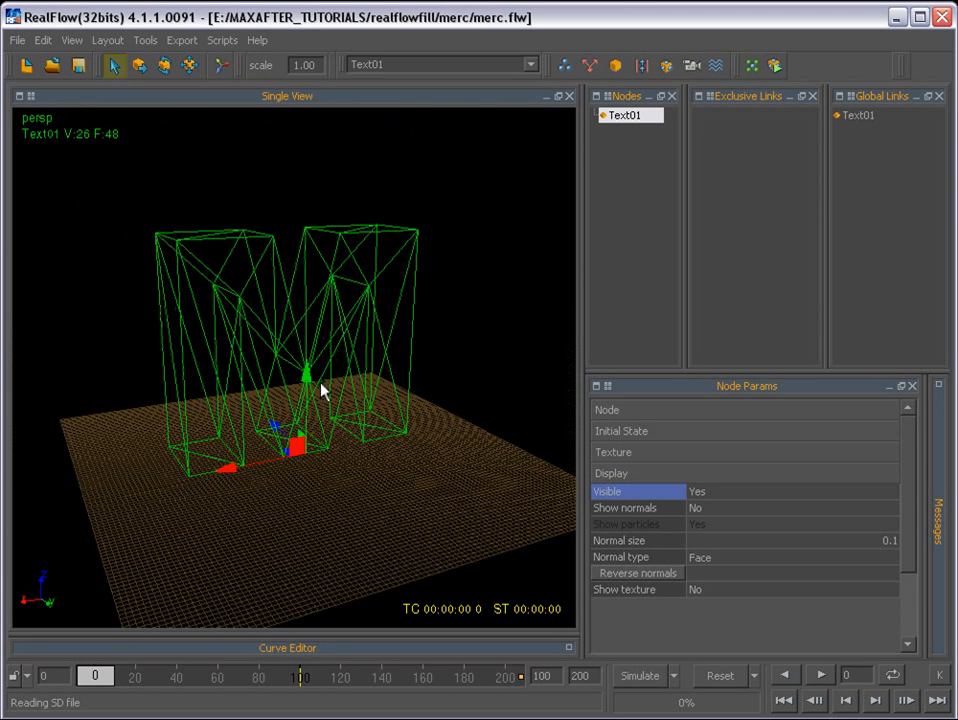
alt+drag(346, 336, 312, 374)
scroll(397, 386, down, 1)
scroll(400, 383, up, 5)
scroll(370, 362, down, 3)
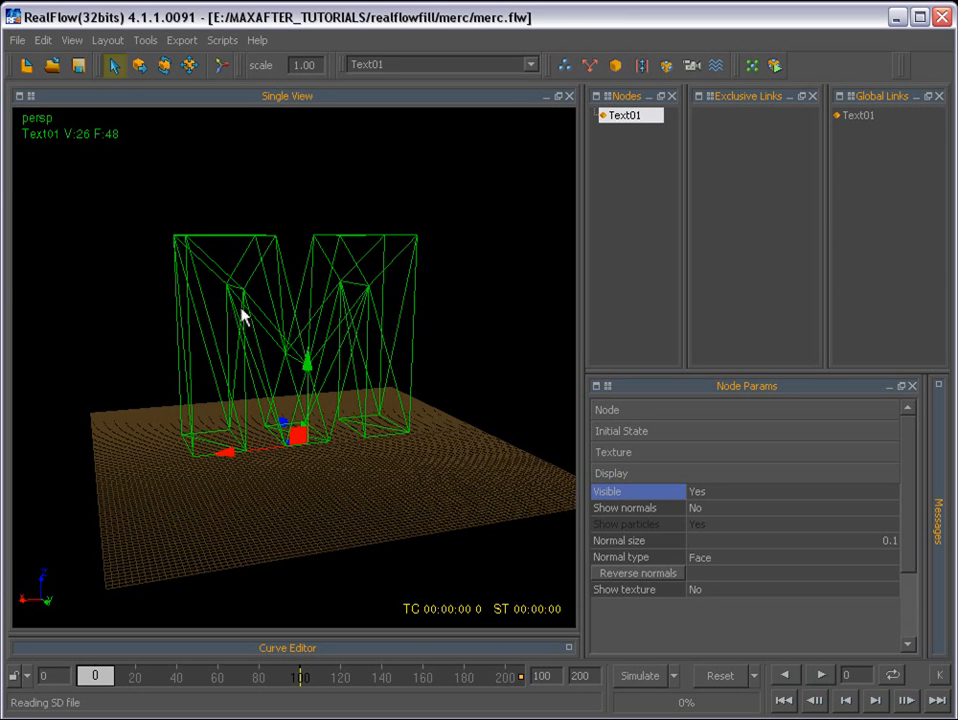
- Set the scene scale to 0.1 to shrink the imported M
click(229, 63)
text(0.1)
key(Return)
scroll(361, 304, up, 5)
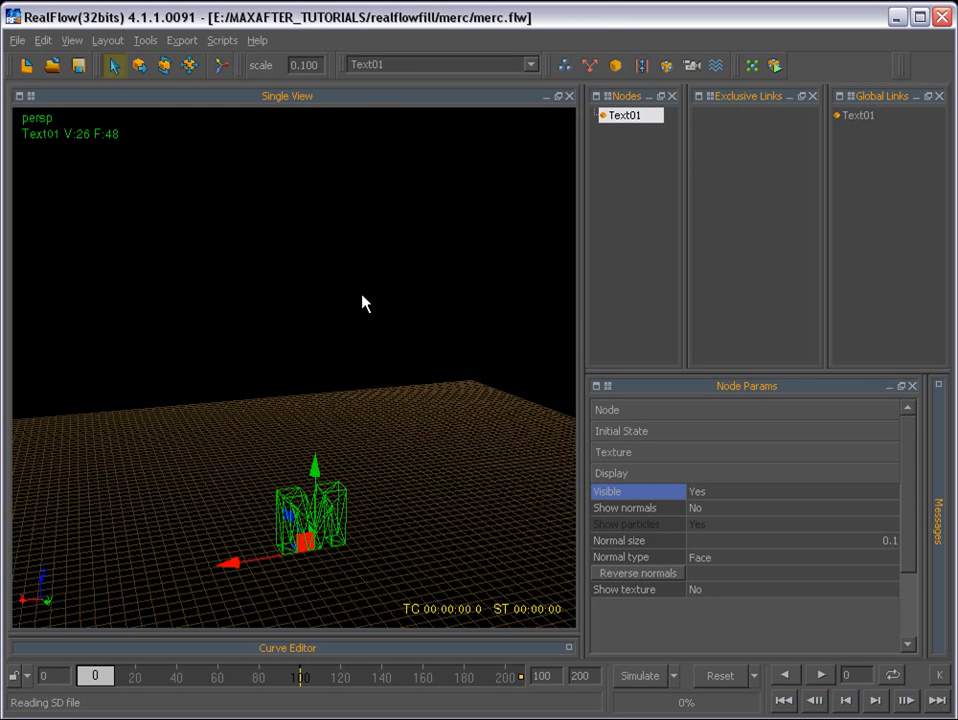
- Add a Square particle emitter to the scene
alt+middle_drag(403, 535, 304, 173)
scroll(409, 457, up, 5)
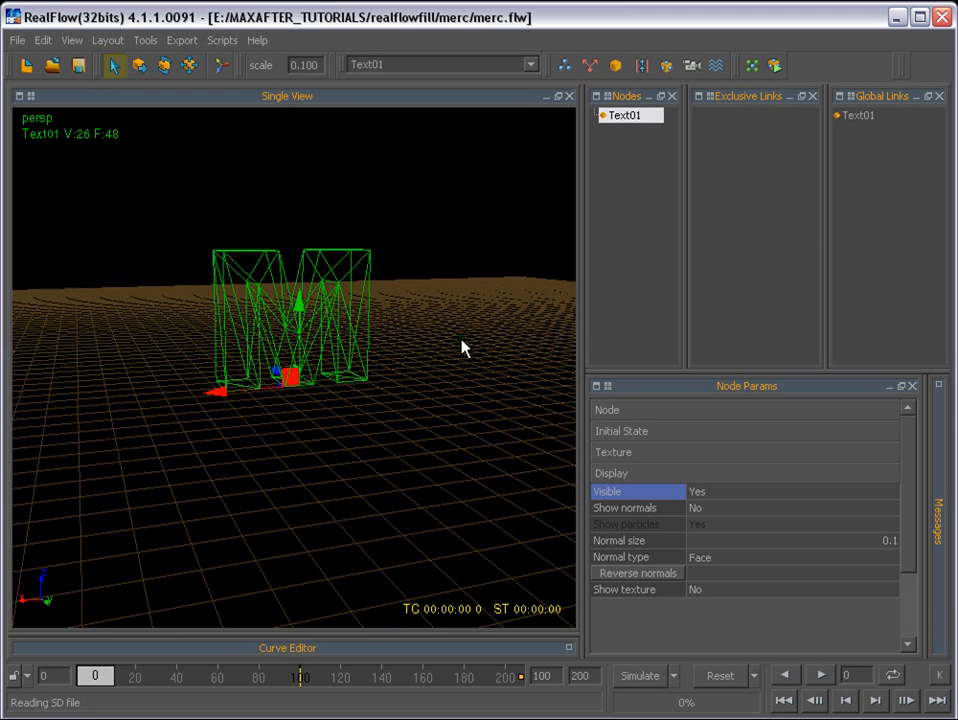
scroll(498, 328, up, 3)
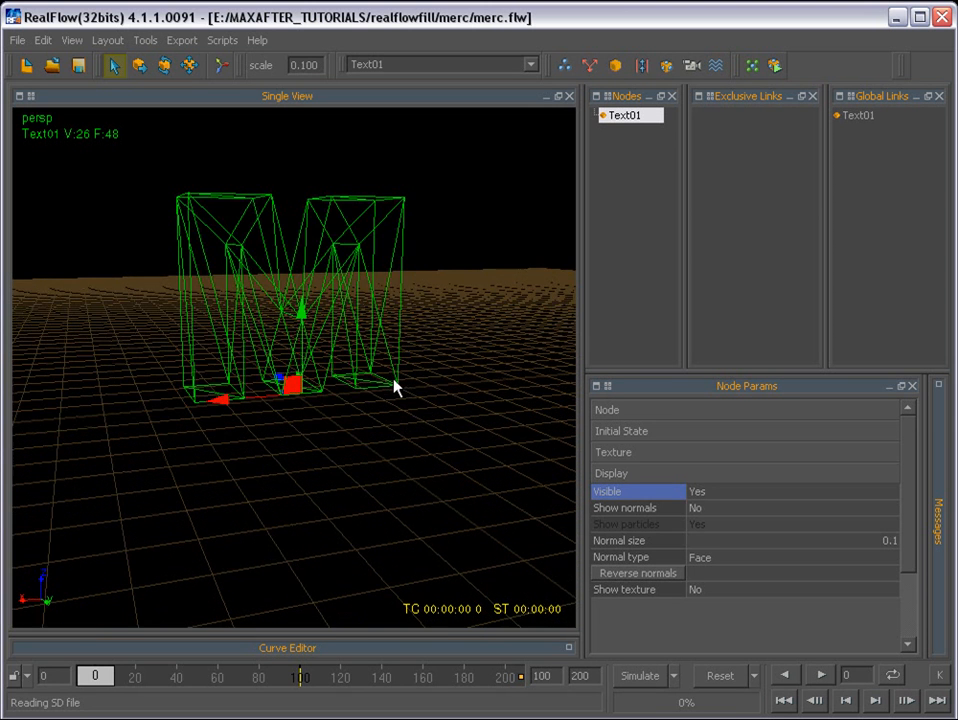
alt+drag(276, 381, 177, 168)
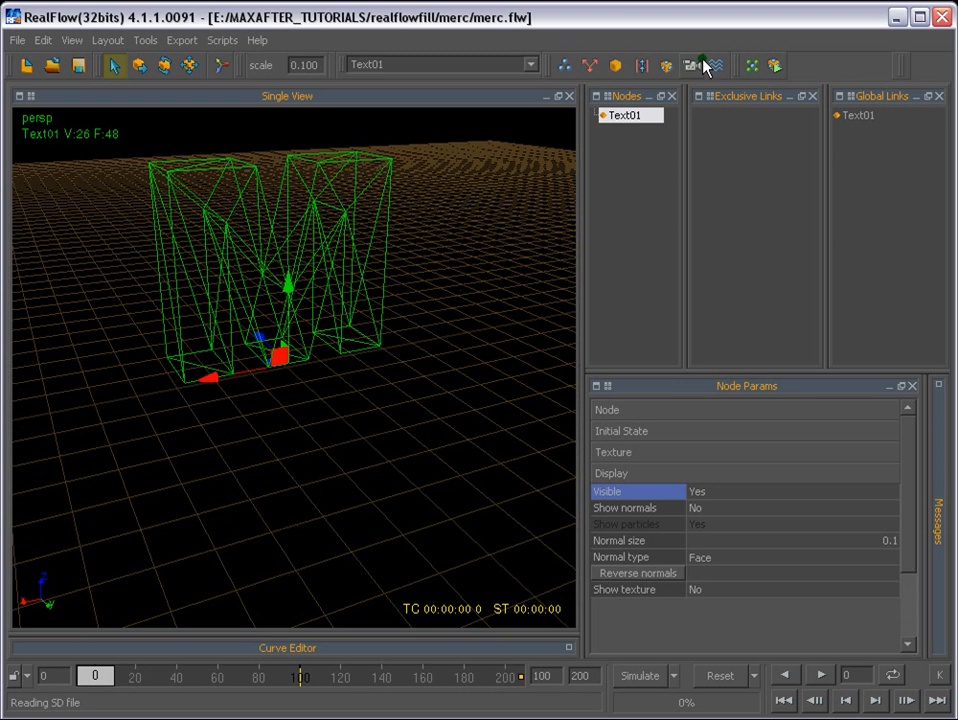
click(565, 66)
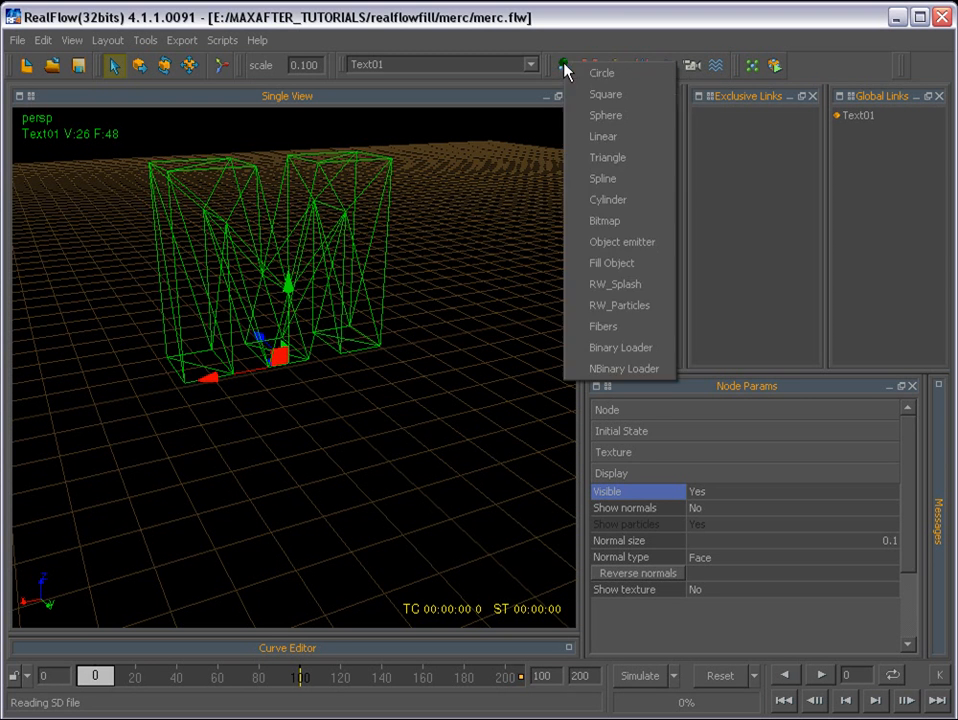
click(603, 94)
- Move the square emitter along the red X axis to the M's outer leg and position it within the leg's base
scroll(335, 380, up, 3)
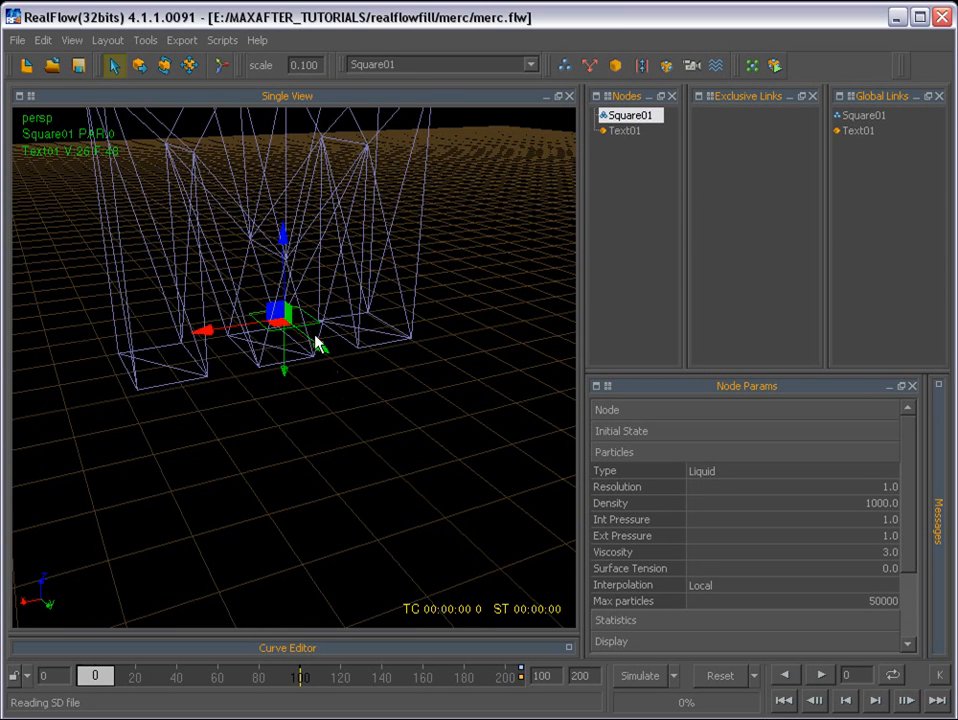
alt+drag(316, 342, 315, 286)
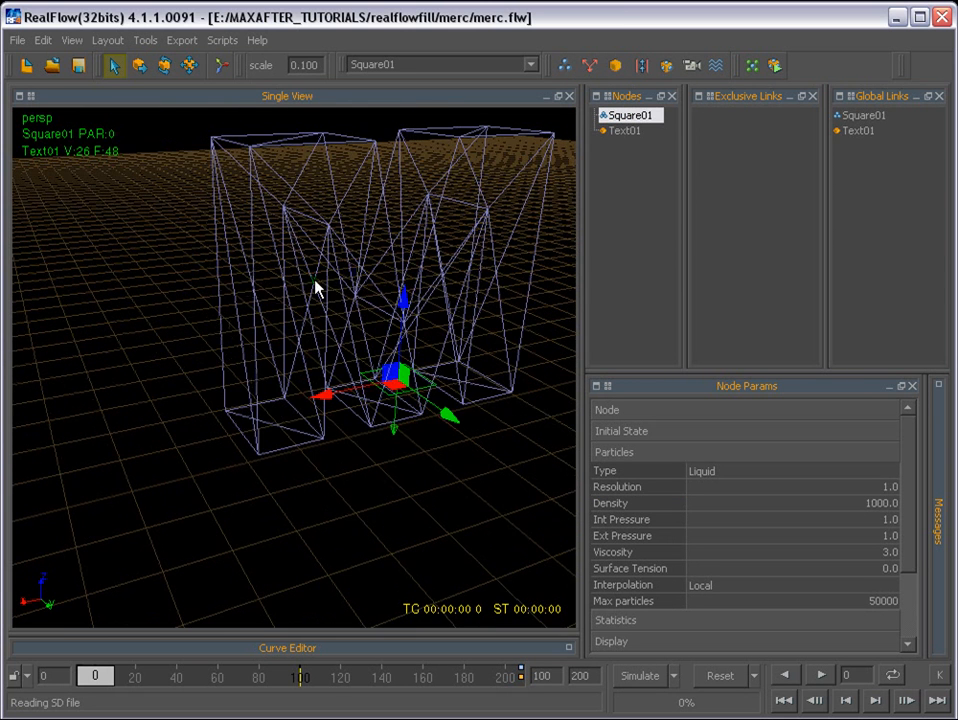
click(139, 65)
drag(325, 396, 210, 411)
alt+drag(303, 482, 305, 622)
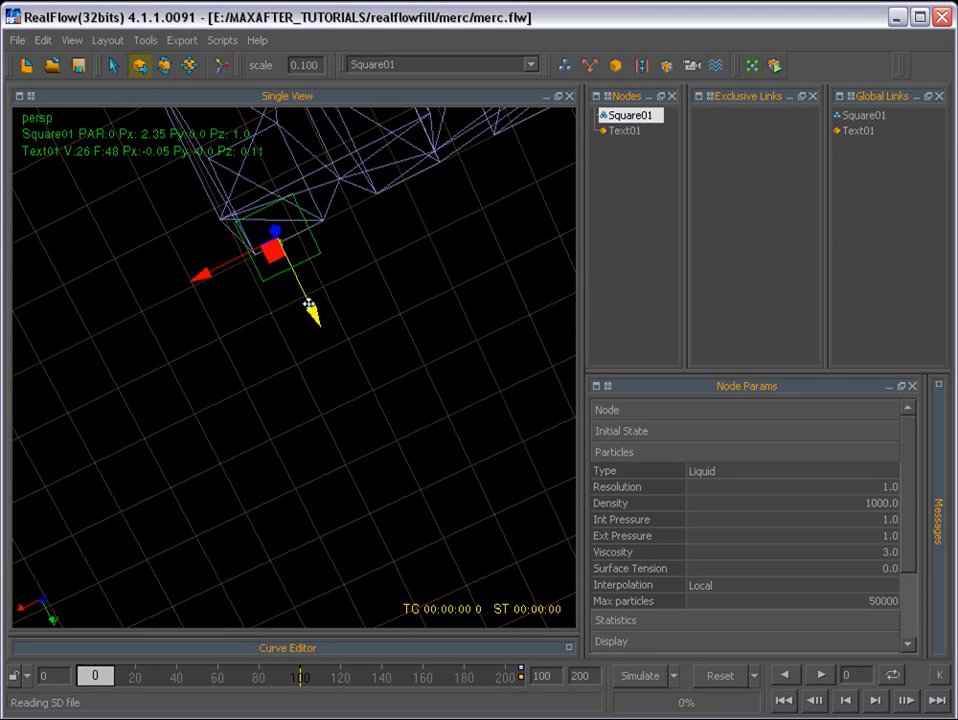
drag(308, 304, 267, 530)
drag(278, 416, 265, 570)
- Scale the square emitter to about 1.5 along Y and move it to about -0.9 in Y to fit the leg's base
click(189, 66)
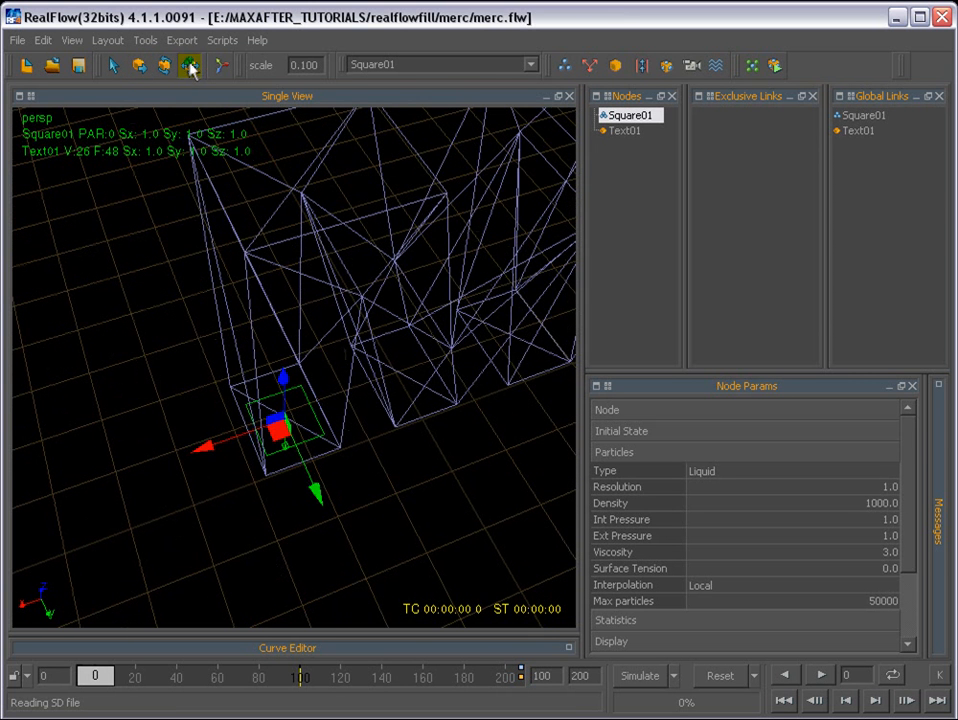
drag(310, 481, 402, 180)
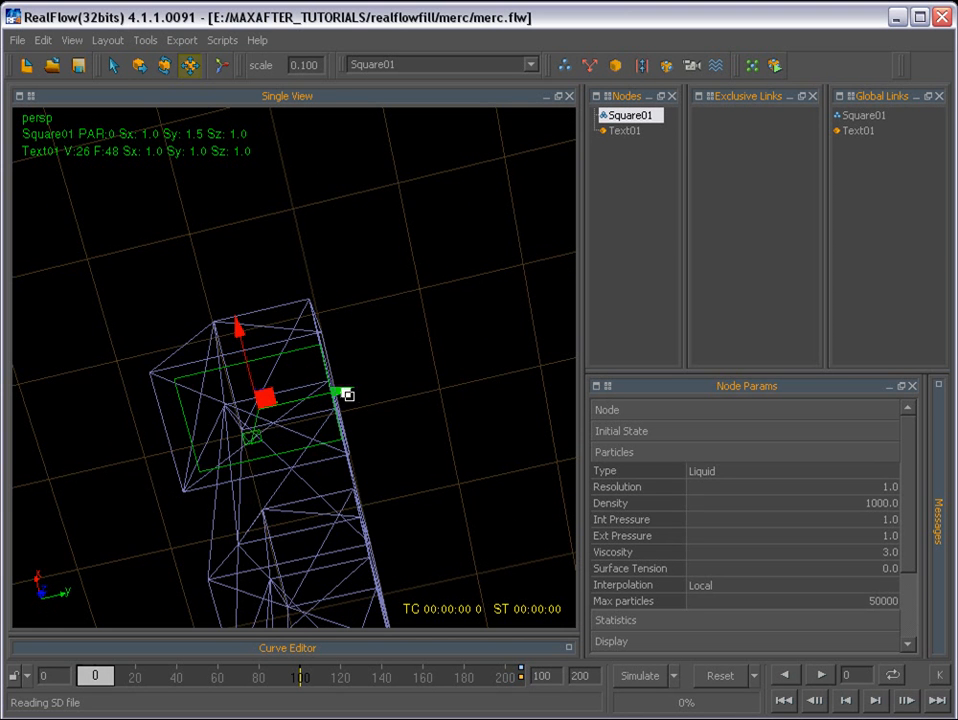
click(139, 65)
drag(337, 397, 368, 479)
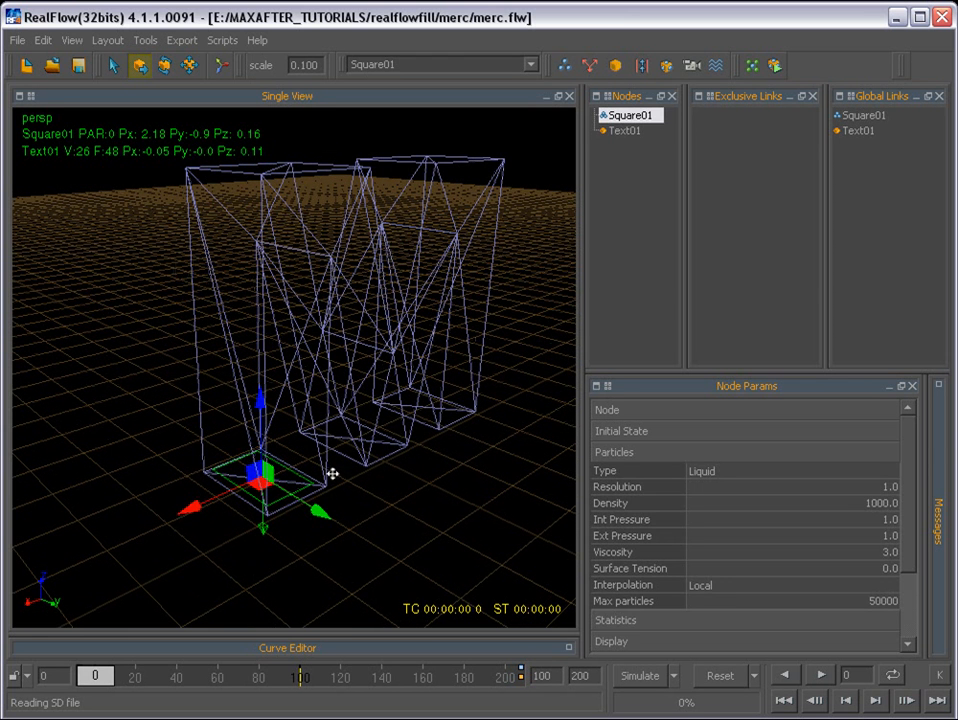
- Run a test simulation of the square emitter filling the M, stop it at frame 28, and reset the scene
click(294, 175)
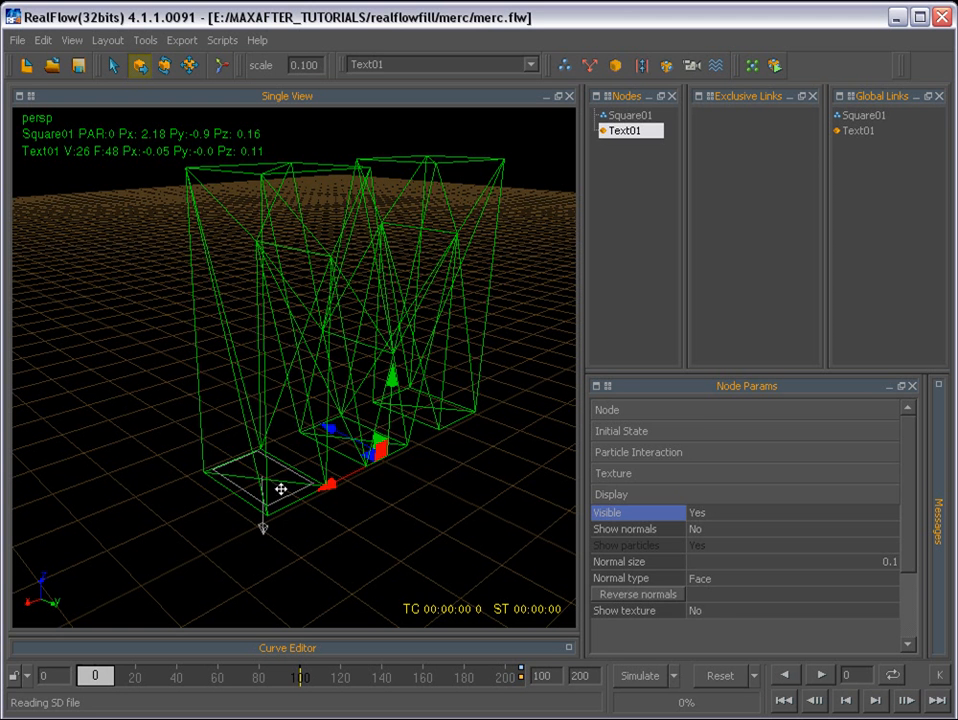
click(249, 494)
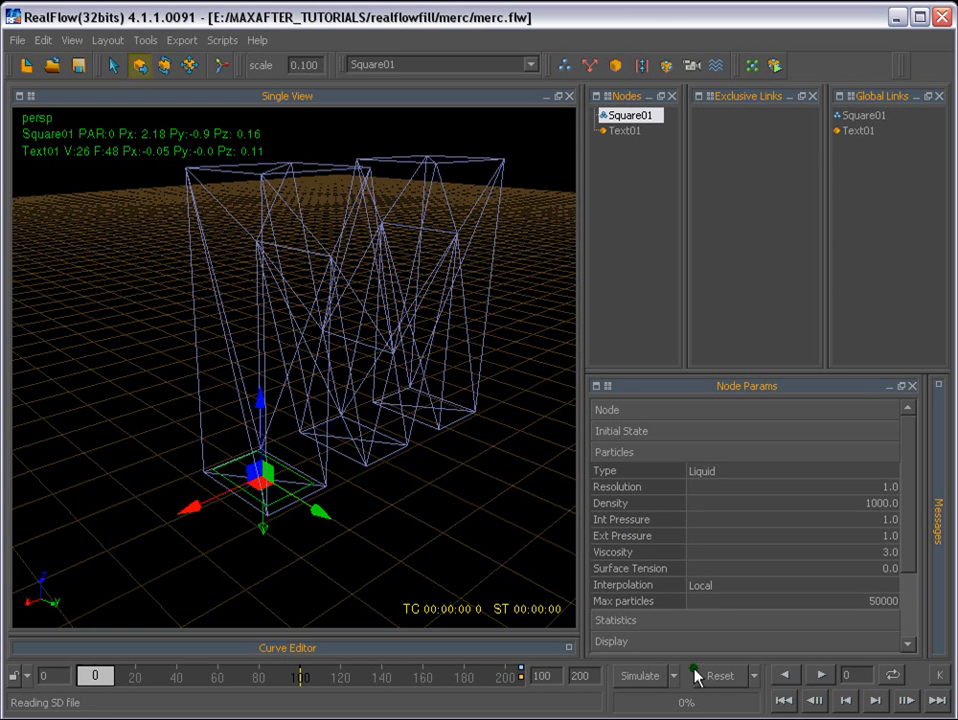
click(641, 678)
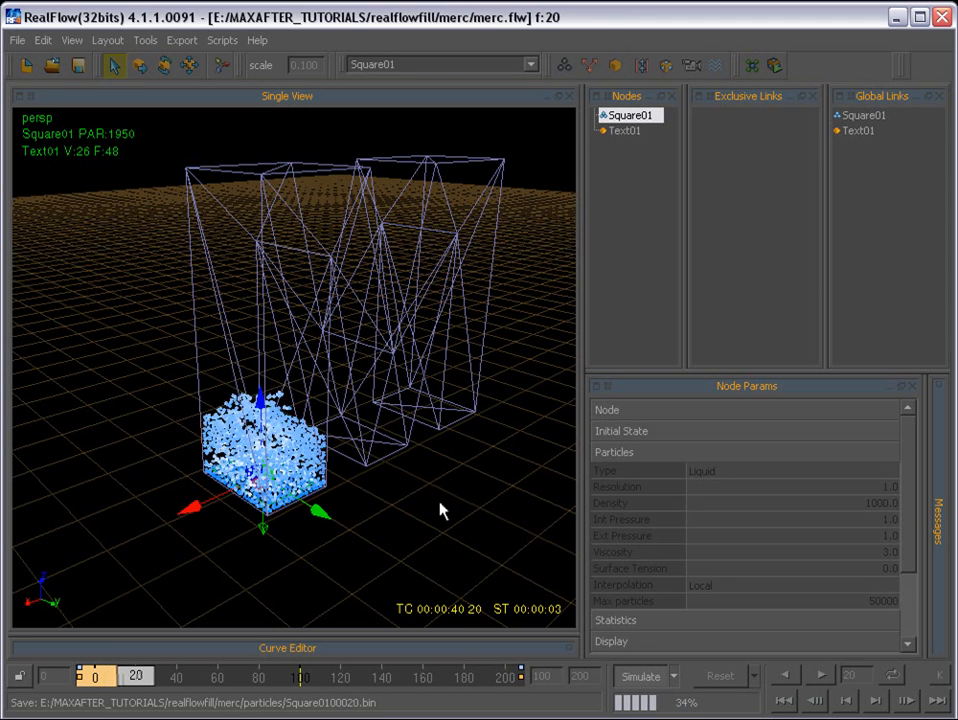
click(640, 678)
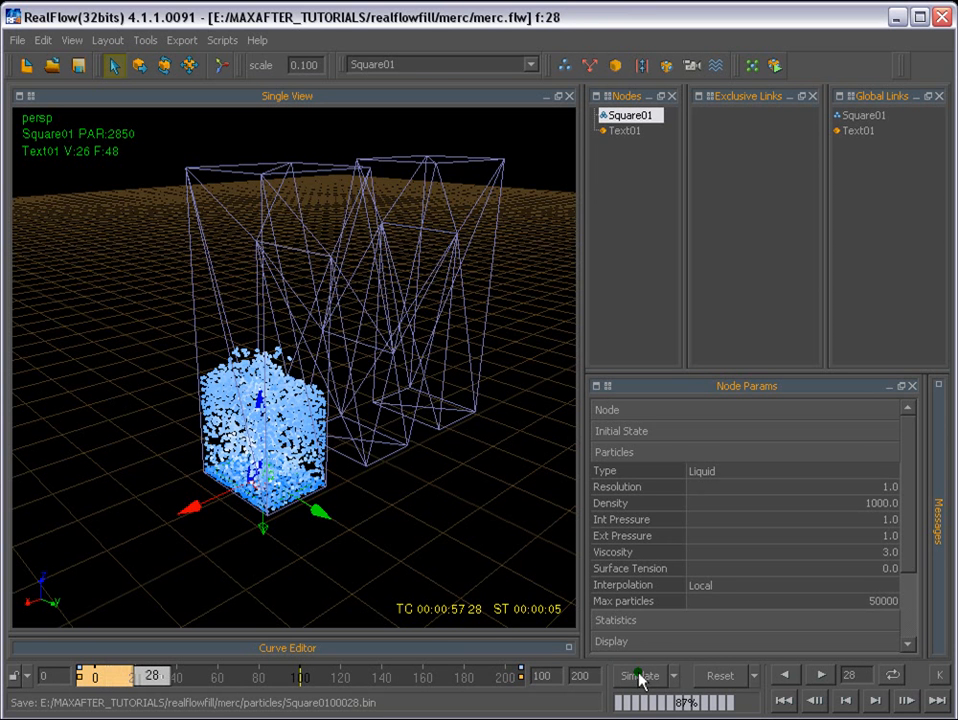
click(715, 676)
- Set the Dynamics of the Text01 letter object to Rigid body
click(155, 463)
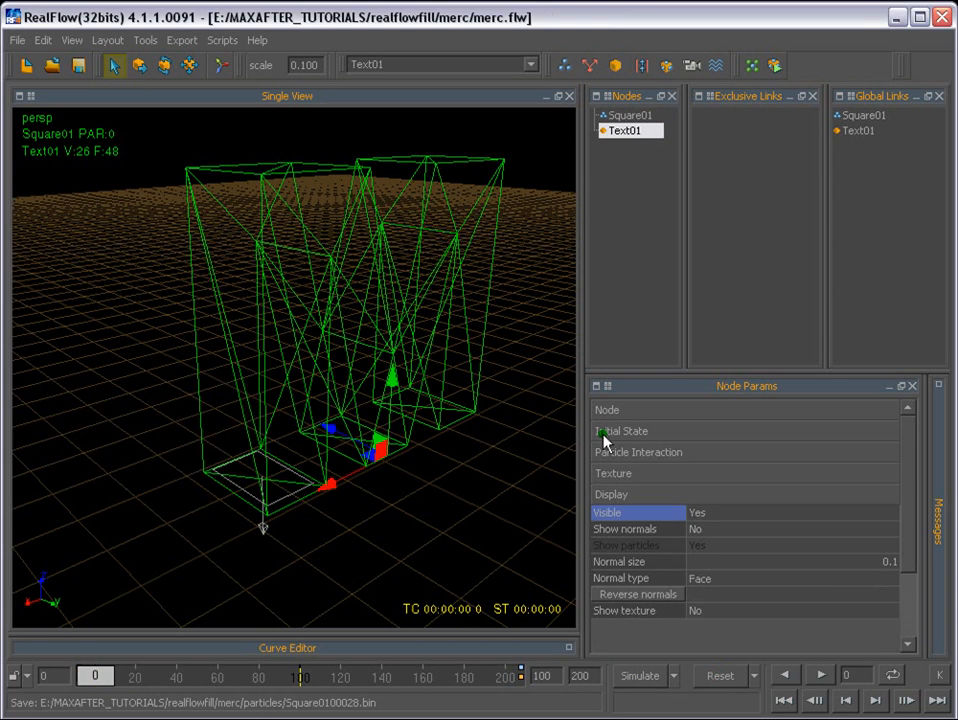
click(624, 131)
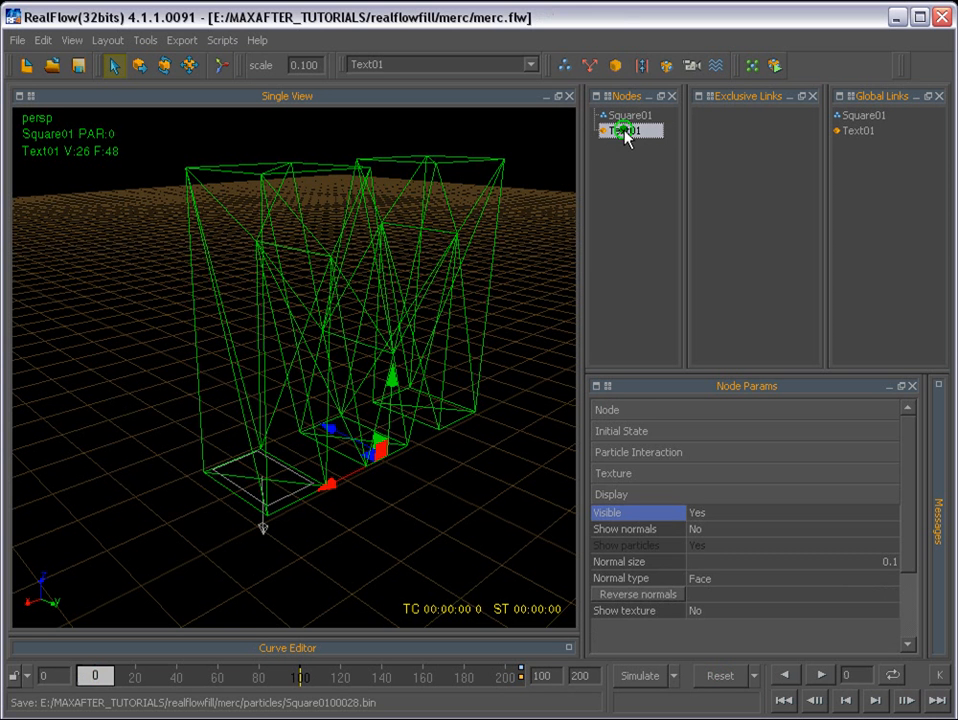
click(611, 408)
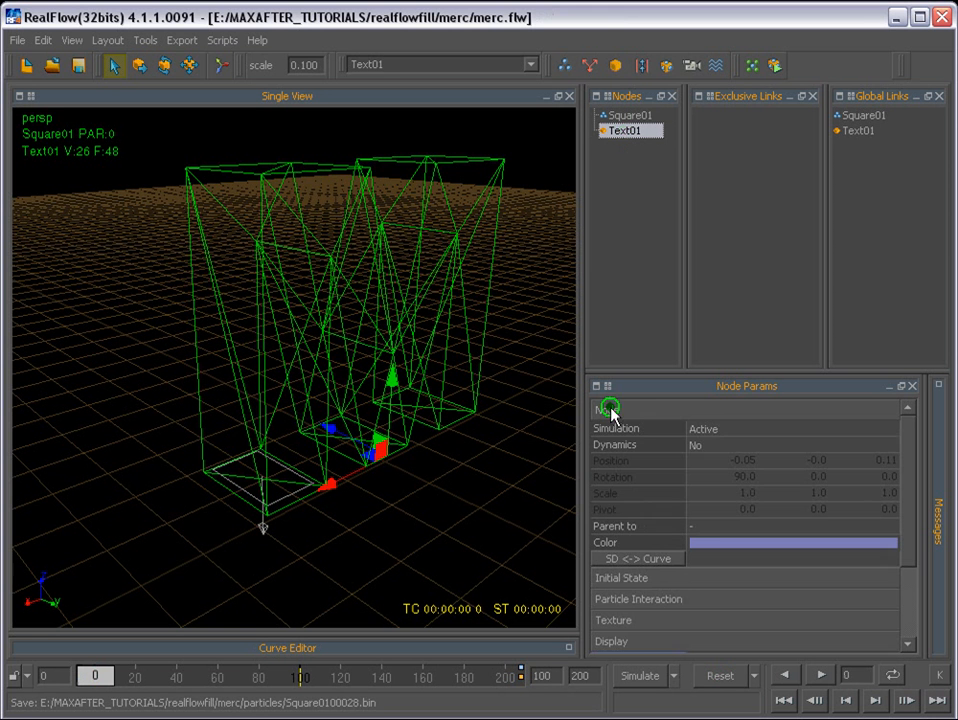
click(697, 453)
click(714, 479)
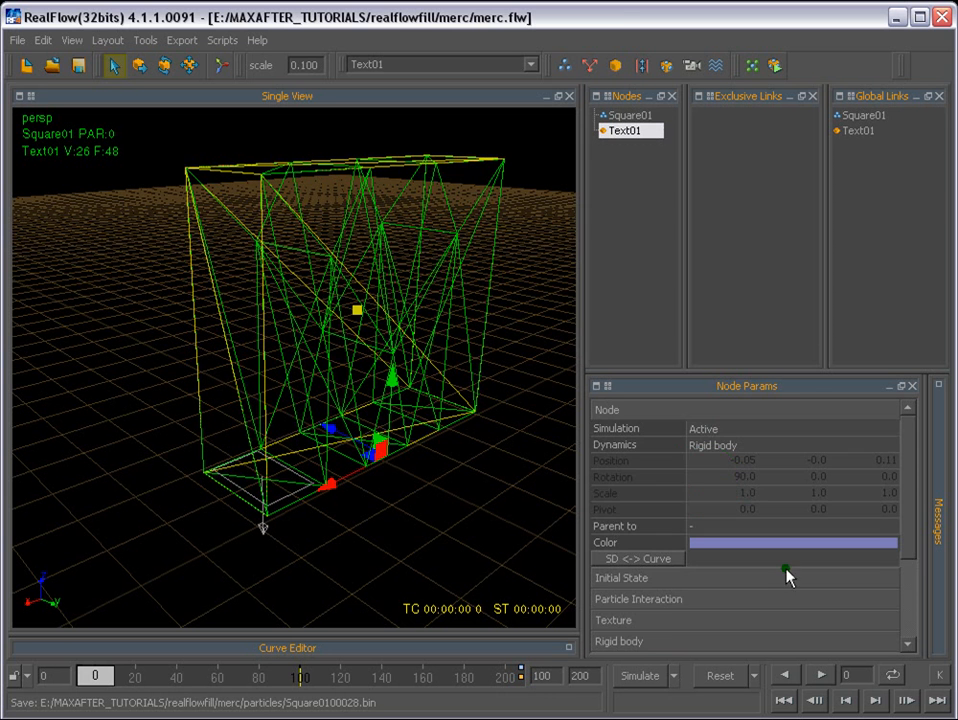
- Set the rigid body Primitive of the Text01 letter object to Mesh
click(609, 411)
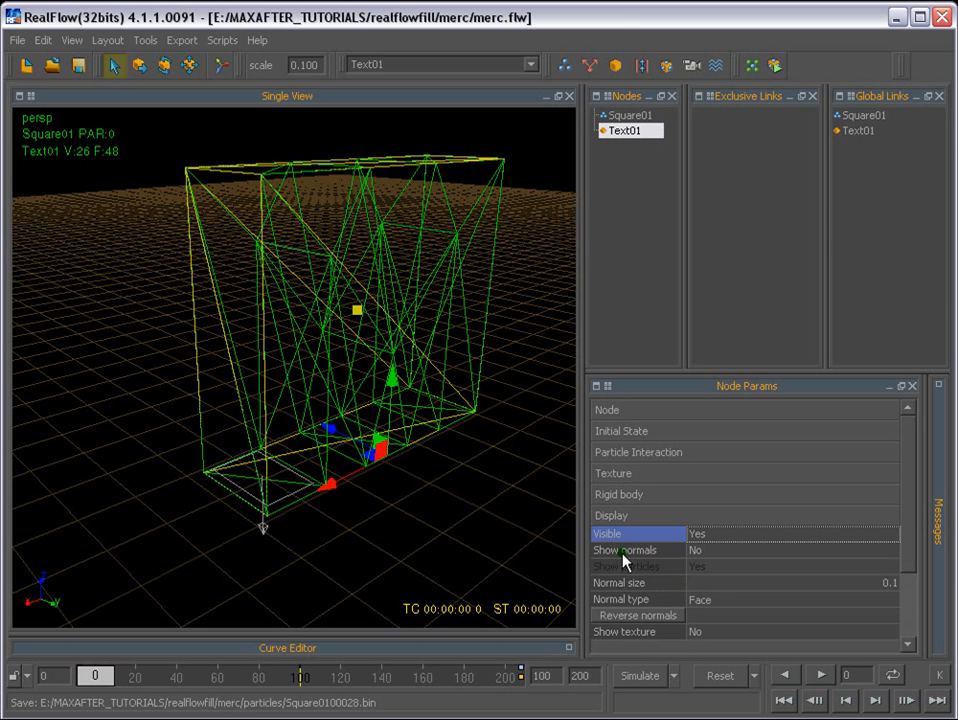
drag(912, 522, 737, 505)
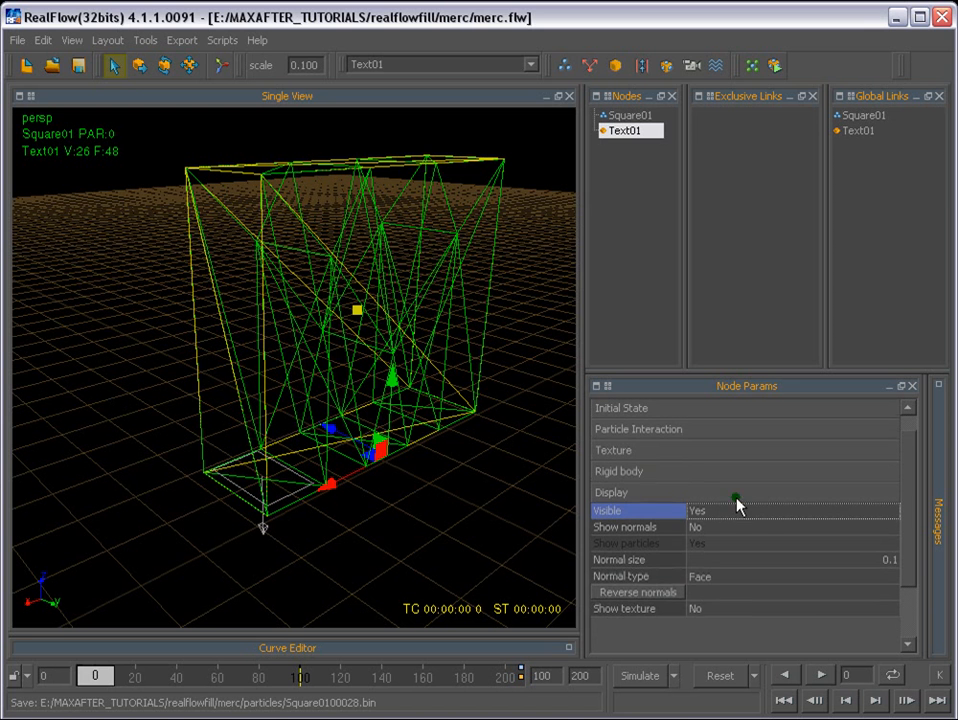
click(625, 473)
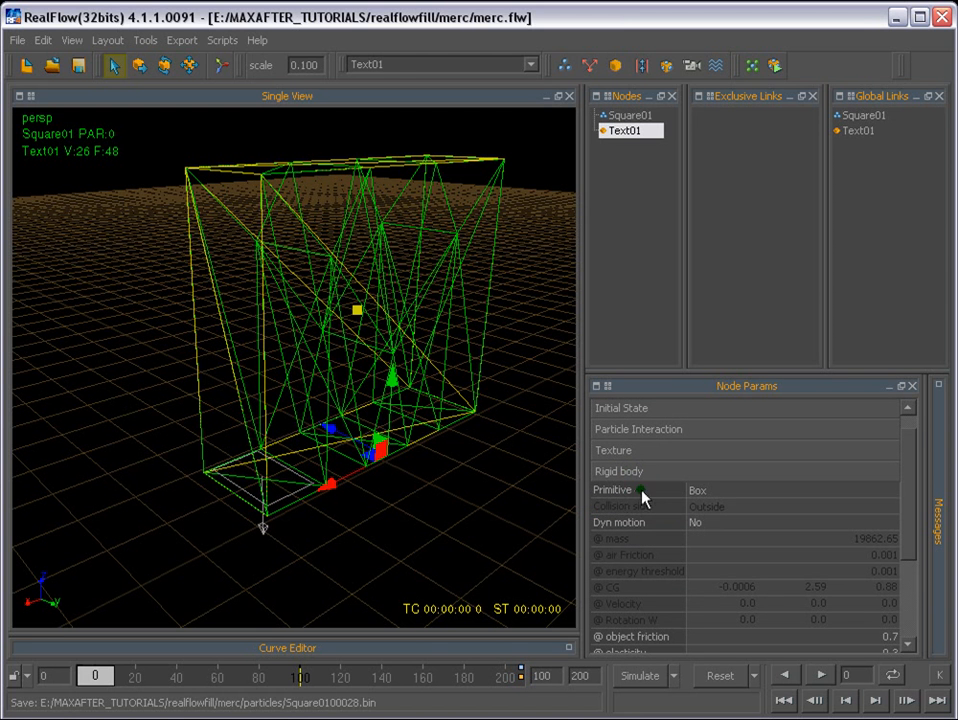
click(699, 491)
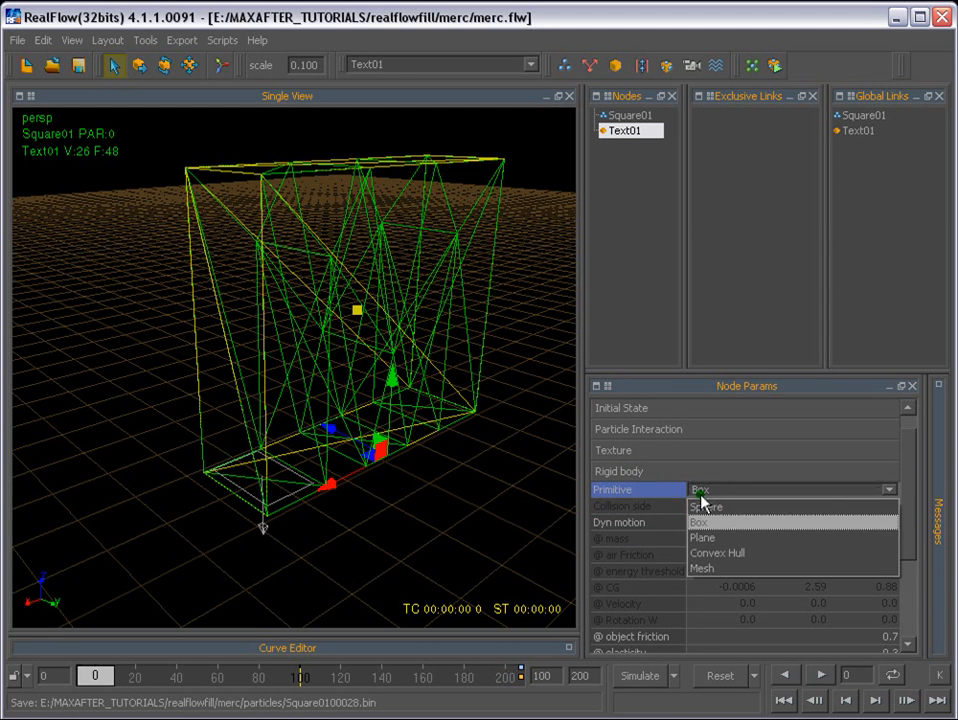
click(712, 569)
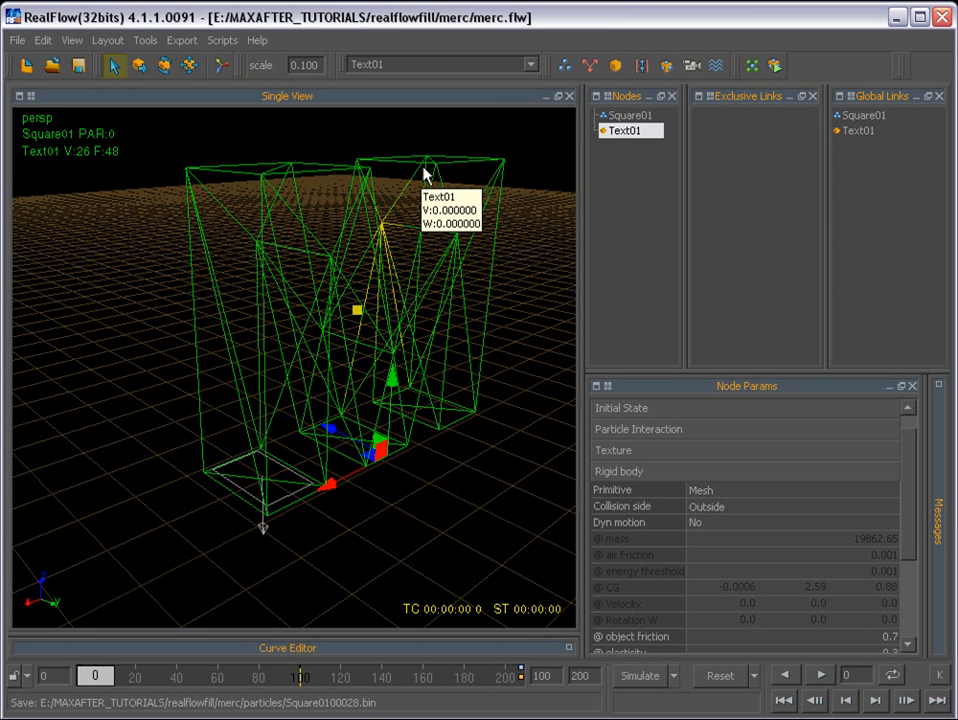
alt+drag(424, 175, 417, 349)
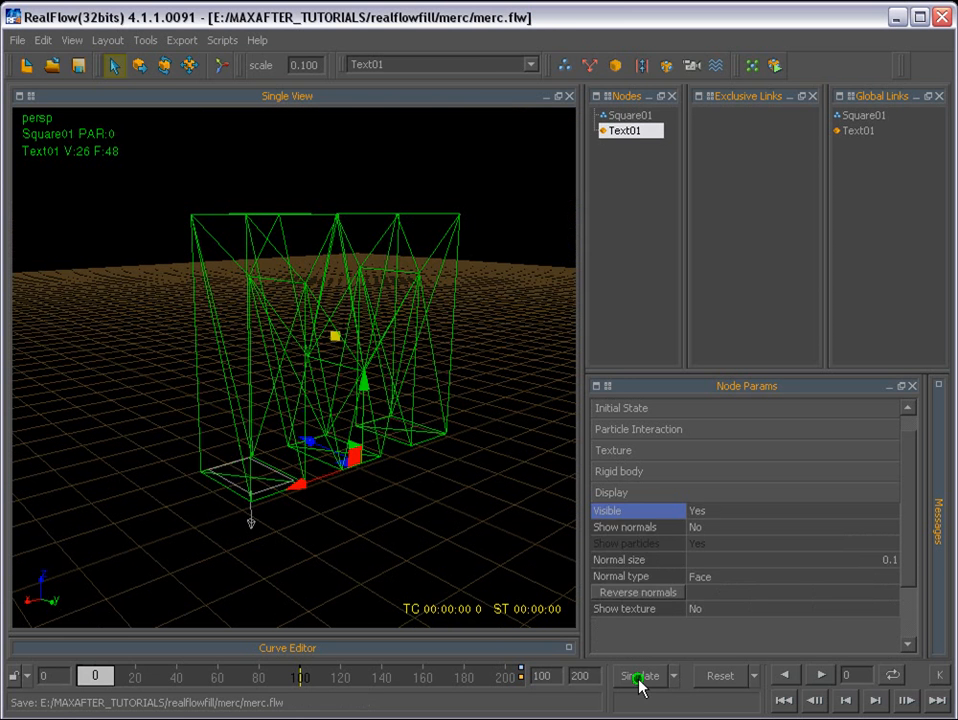
- Run the simulation, stop it at frame 34, and set the Text01 letter object's shading to Smooth
click(640, 676)
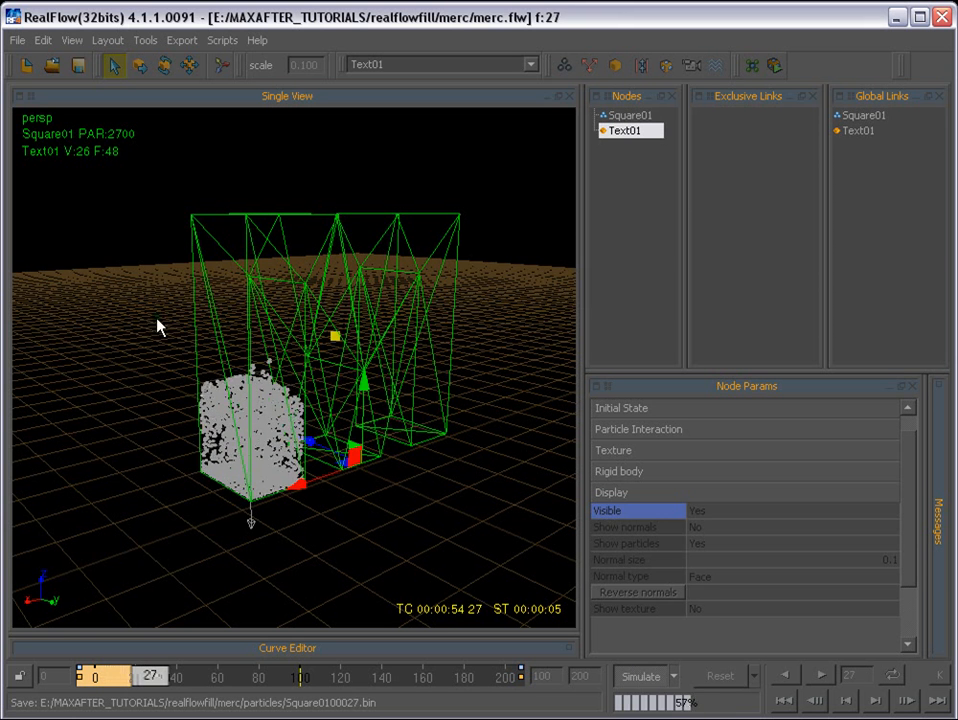
click(645, 677)
right_click(40, 121)
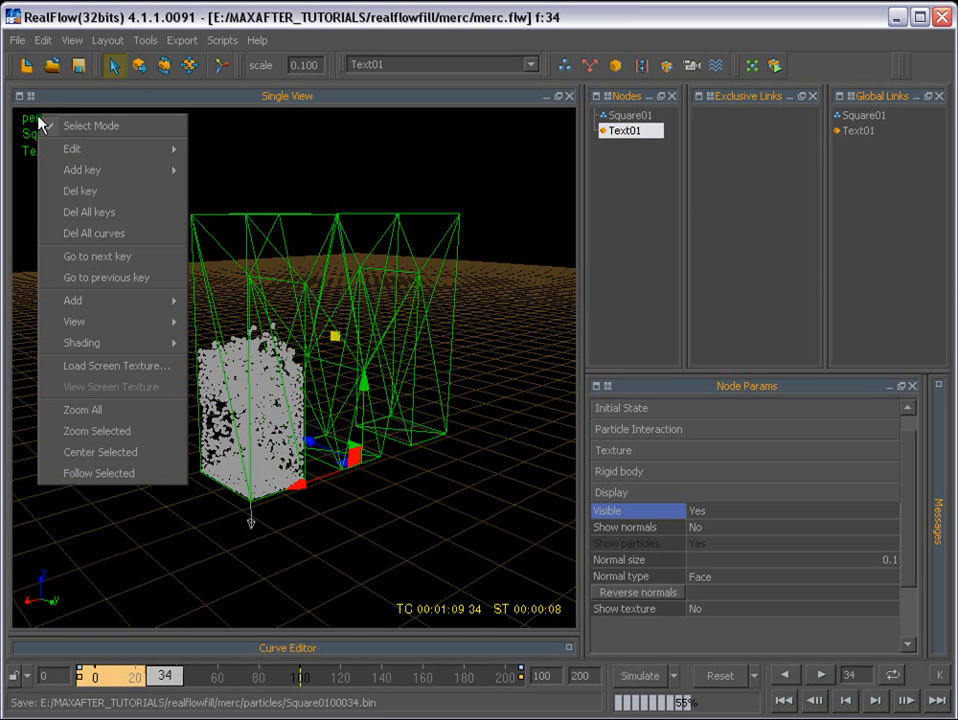
mouse_move(105, 342)
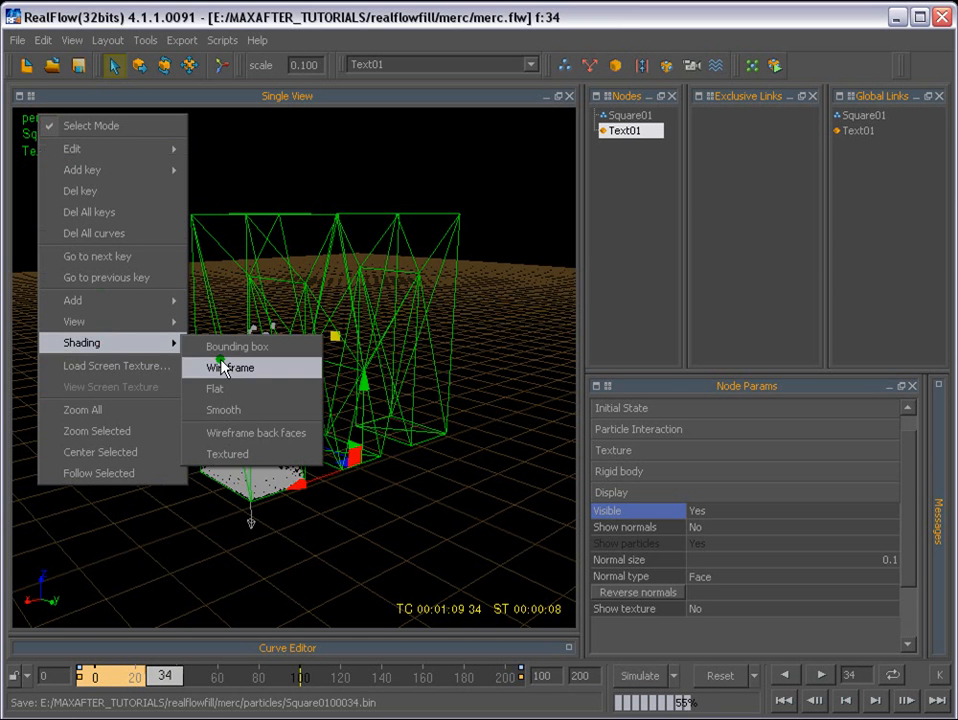
click(228, 409)
alt+drag(364, 475, 395, 480)
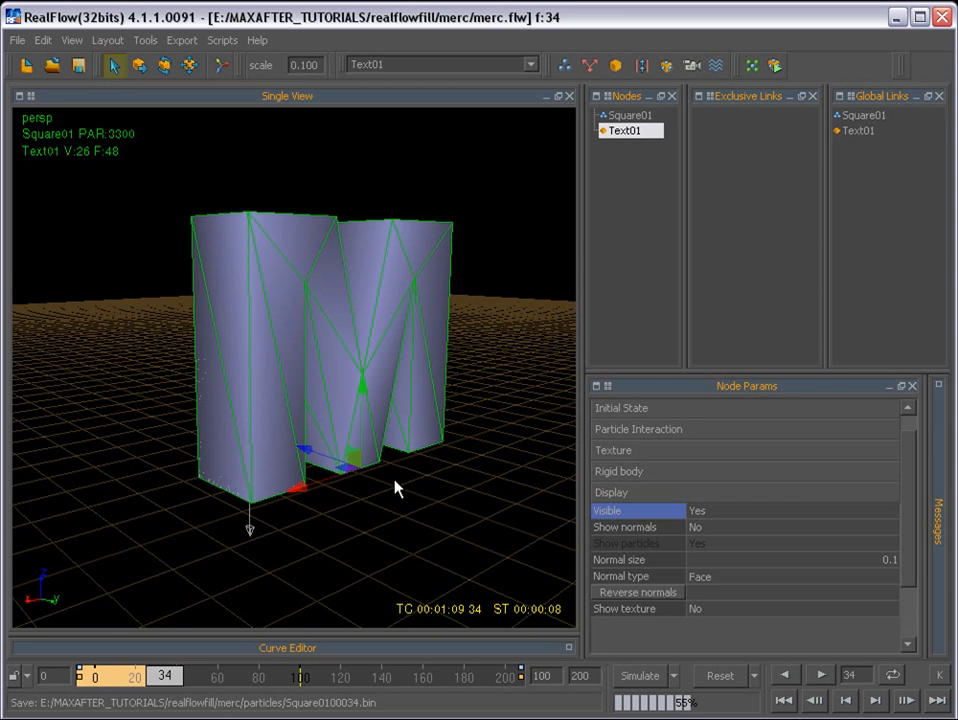
- Hide the Text01 letter object by setting its Visible display option to No
click(494, 171)
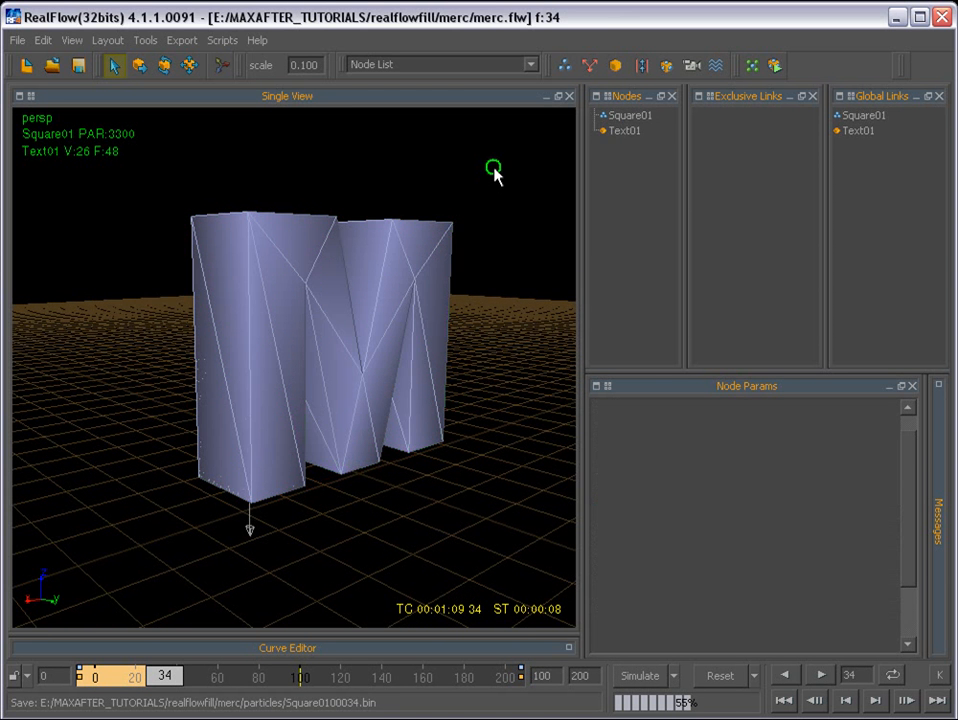
click(396, 250)
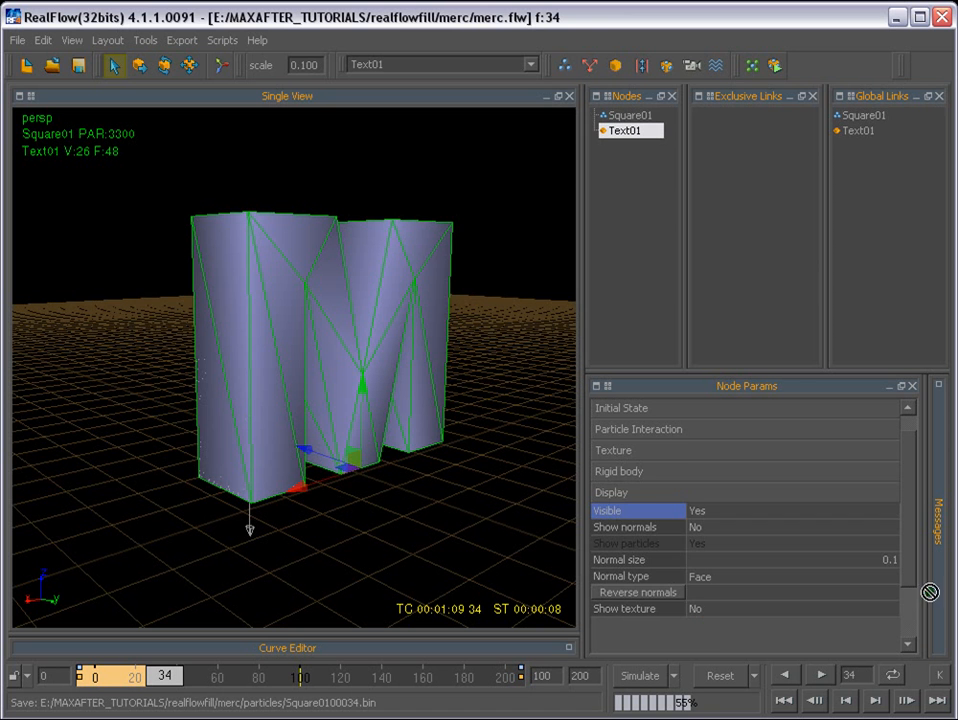
click(618, 492)
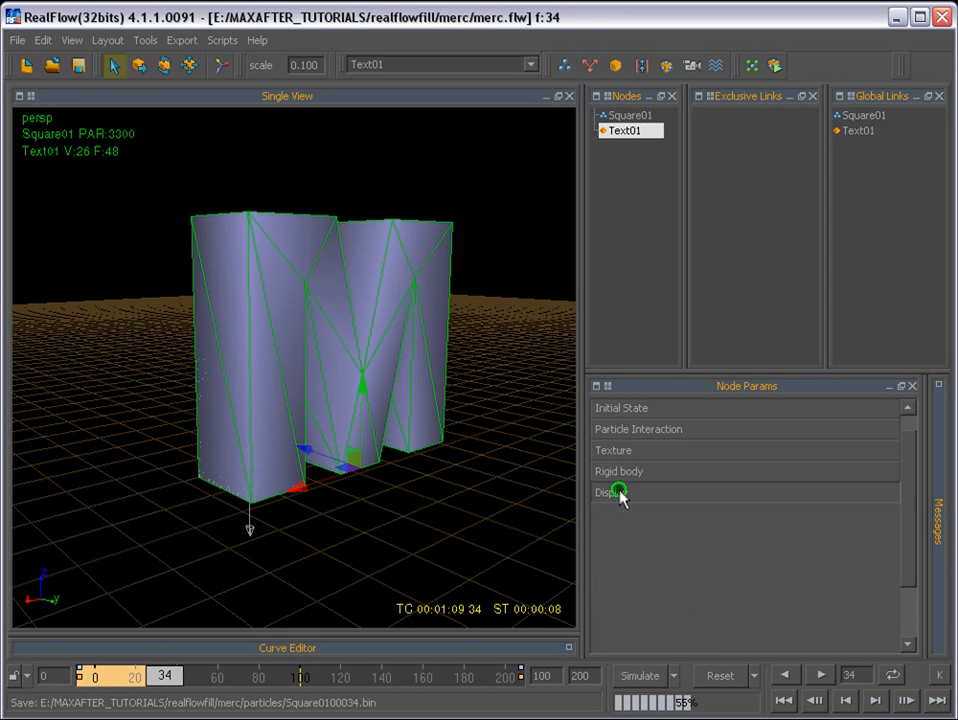
click(618, 493)
click(701, 512)
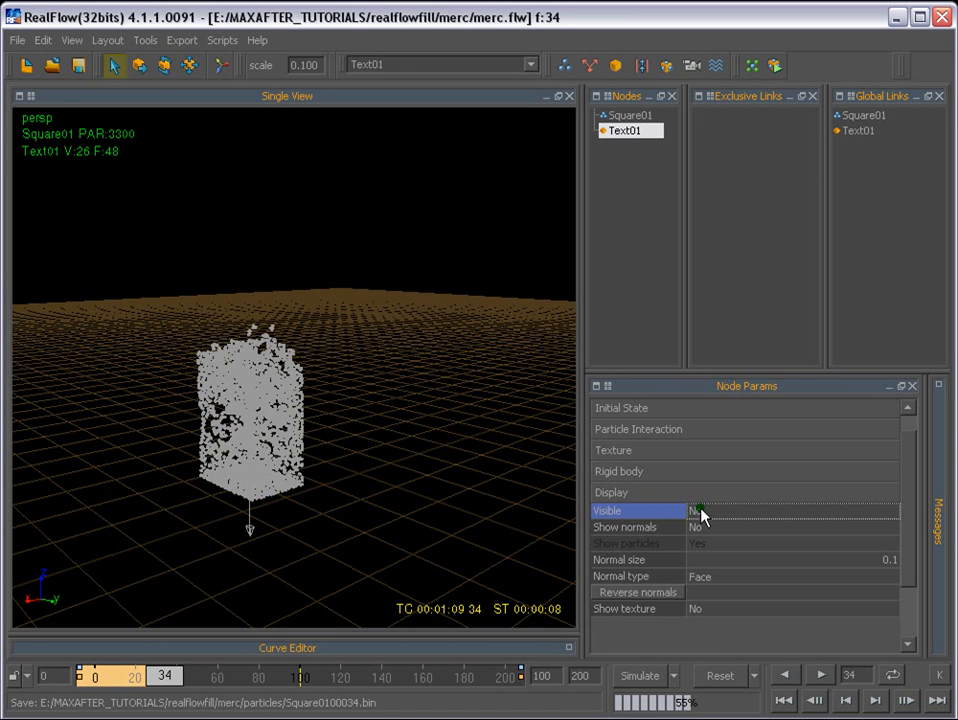
- Select the Square01 emitter's particles and add a mesh to the scene
click(438, 524)
click(250, 400)
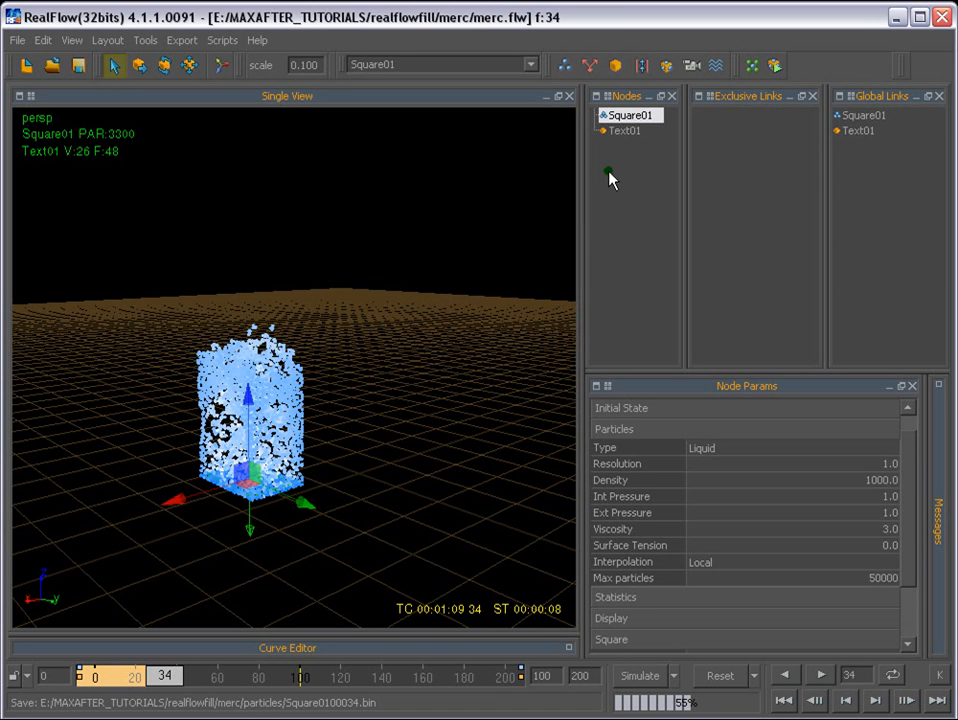
click(397, 200)
click(267, 390)
click(666, 66)
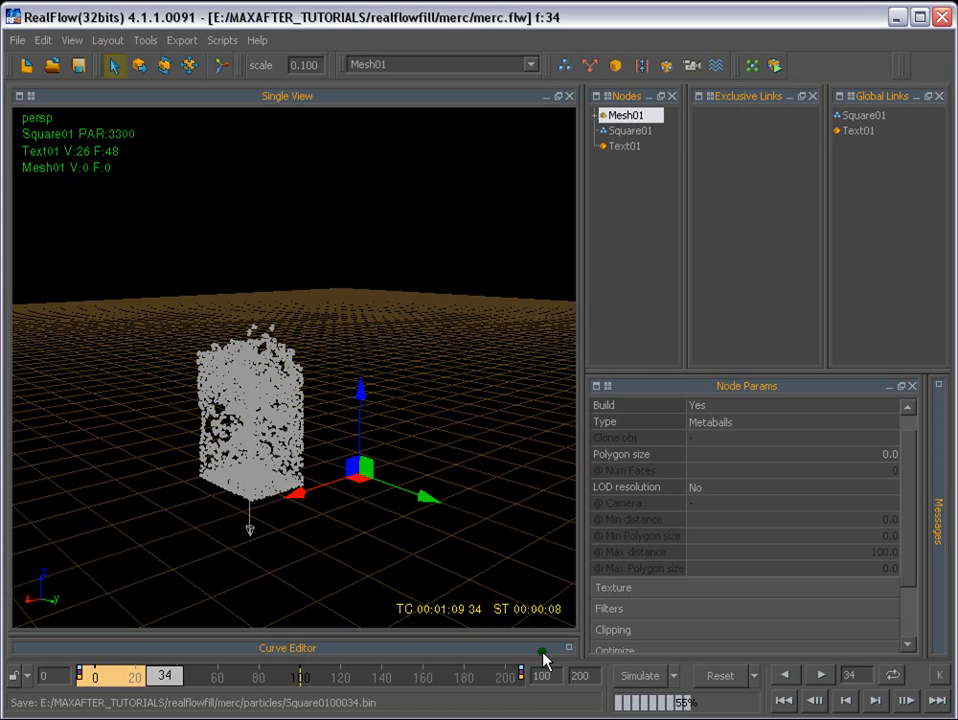
- Reset the scene, simulate it again with the mesh, and stop at frame 27
click(720, 677)
click(140, 462)
click(635, 677)
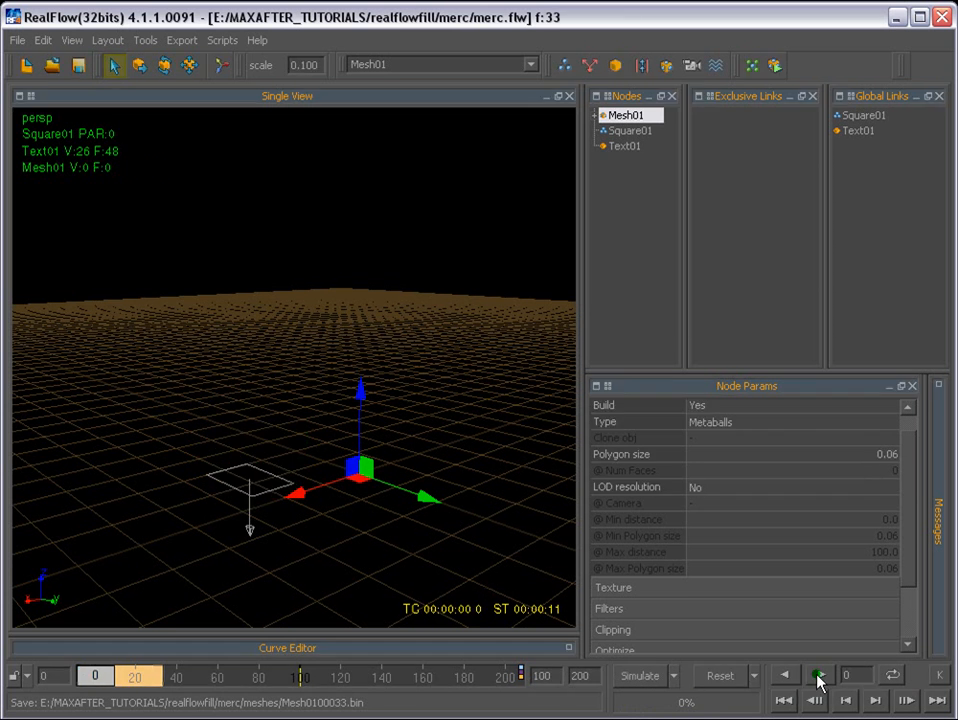
click(818, 676)
click(819, 676)
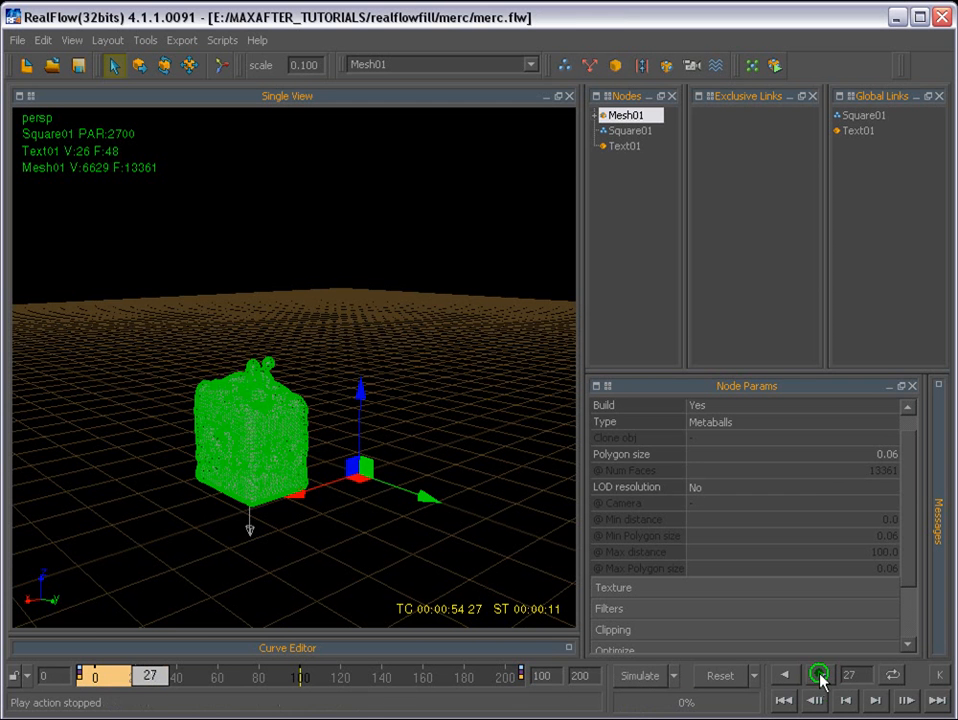
- Set the viewport shading to Smooth and inspect the liquid mesh from several angles
click(307, 243)
alt+drag(327, 413, 281, 423)
scroll(307, 463, up, 3)
scroll(281, 432, down, 3)
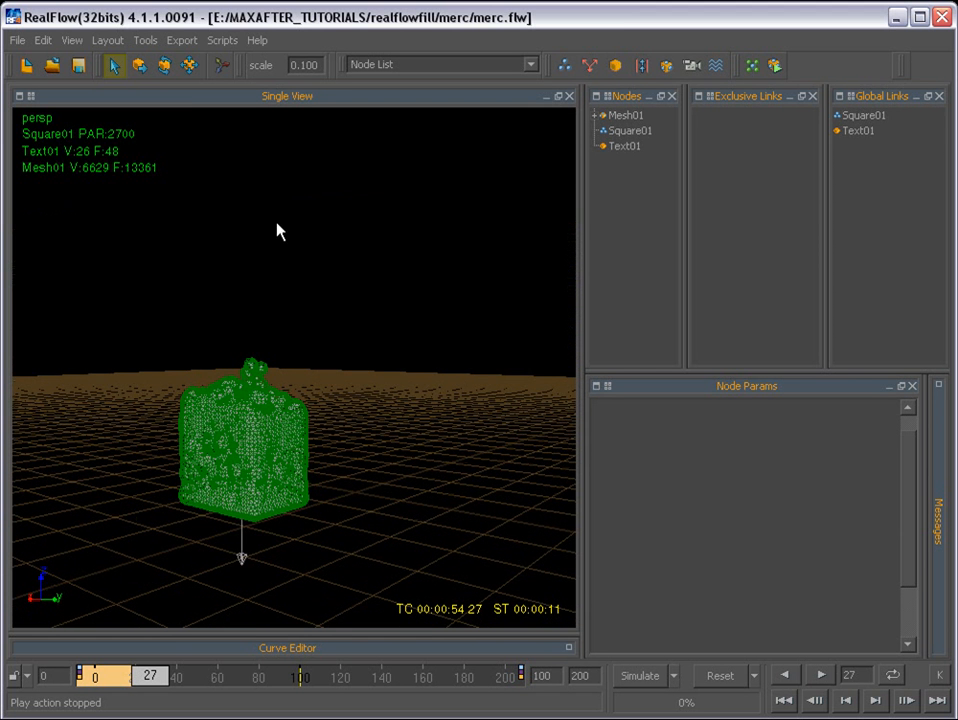
right_click(40, 118)
mouse_move(85, 193)
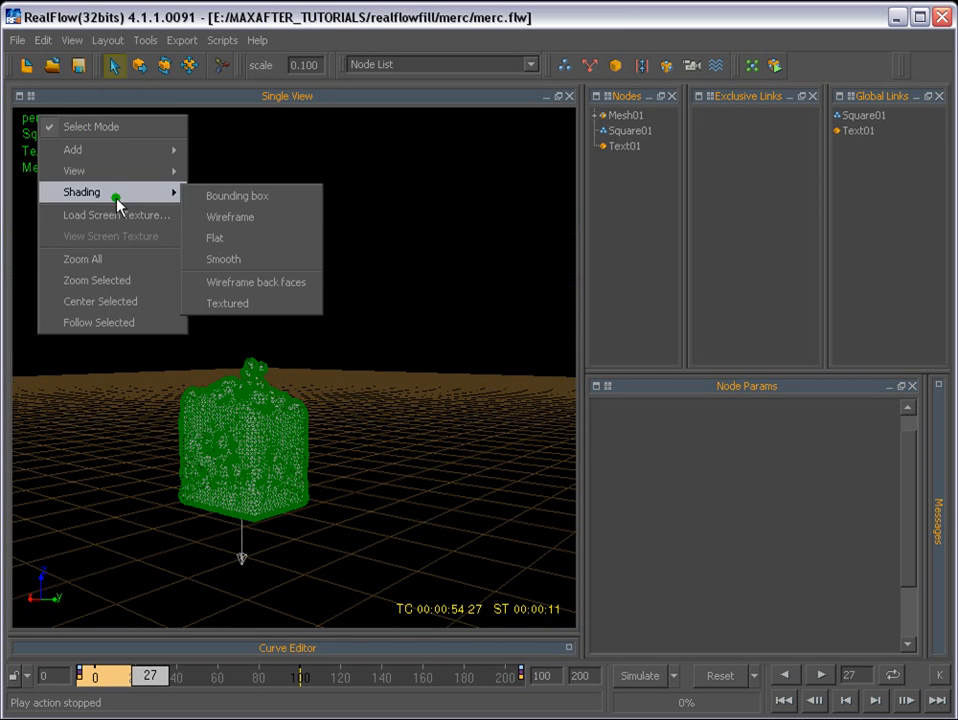
click(216, 259)
alt+drag(331, 343, 279, 300)
alt+right_drag(279, 300, 567, 582)
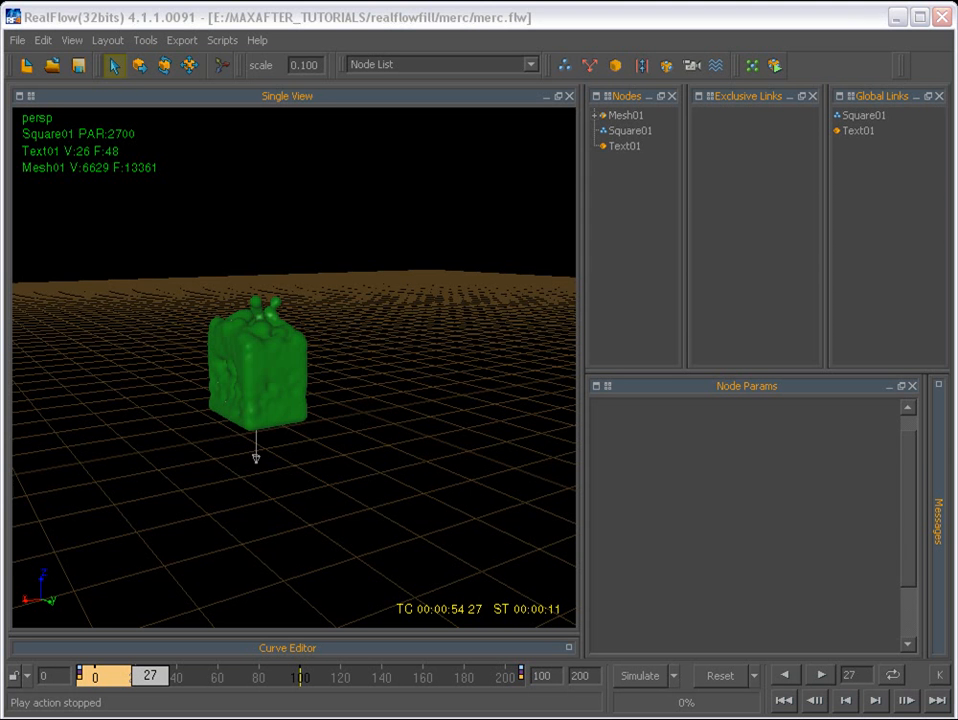
- Open the Polygon size of Mesh01 for editing
click(628, 115)
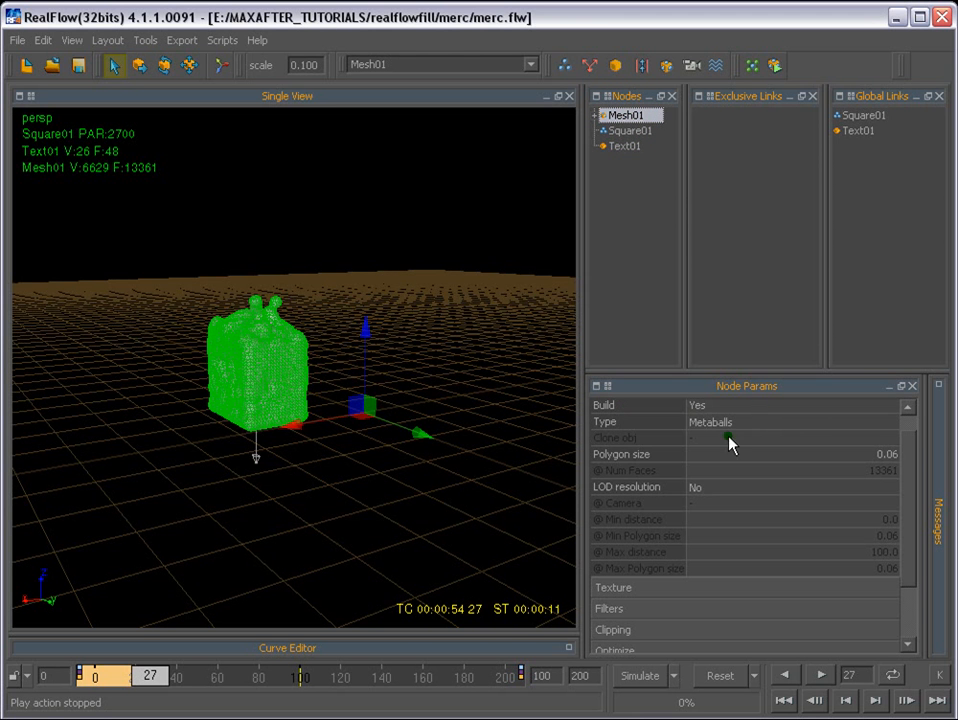
click(880, 461)
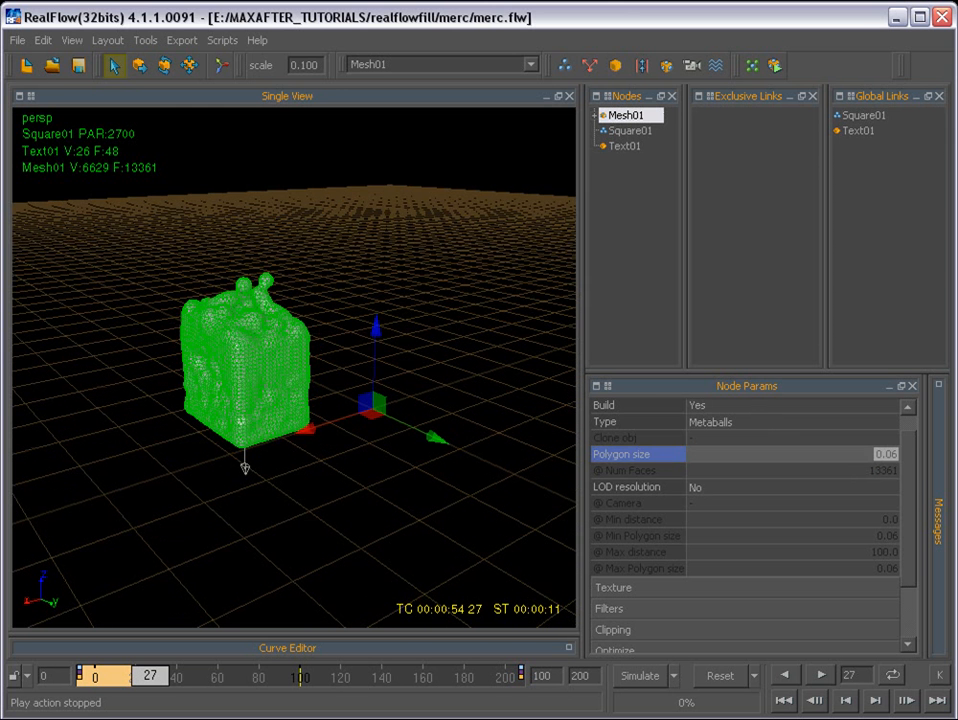
text(.0)
scroll(605, 511, down, 3)
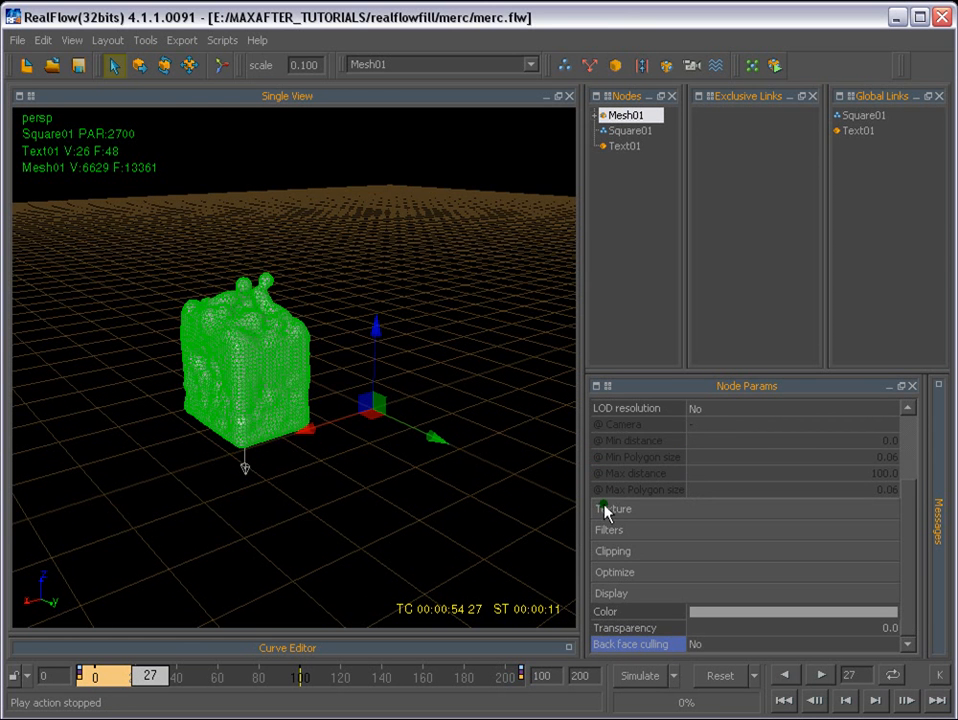
- Set the Filter method of Mesh01 to Yes and collapse its parameter groups
click(609, 530)
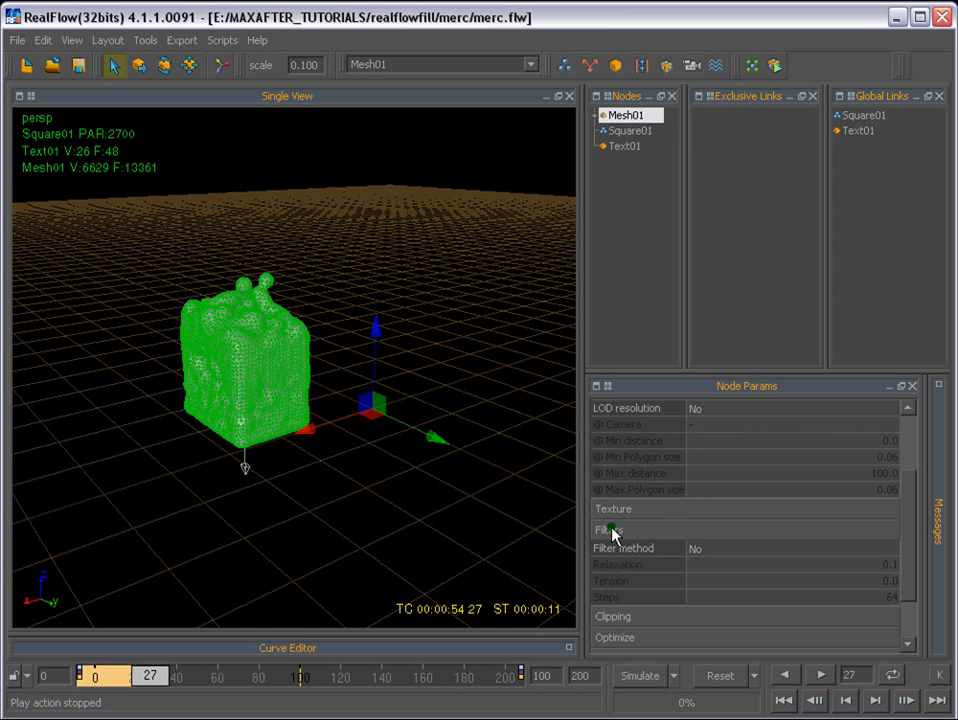
click(700, 551)
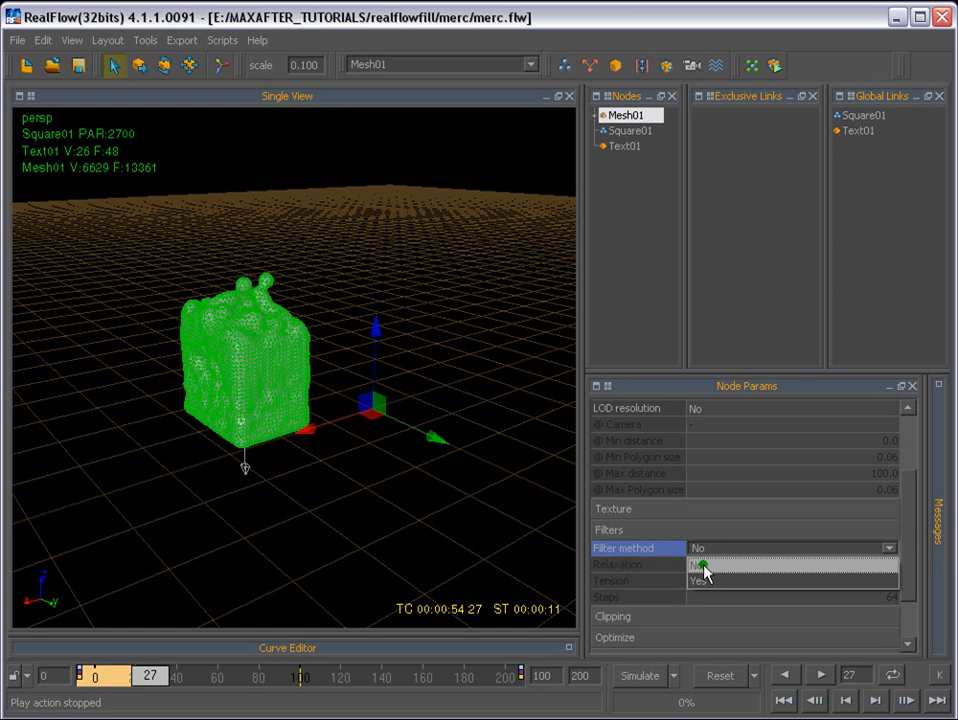
click(707, 582)
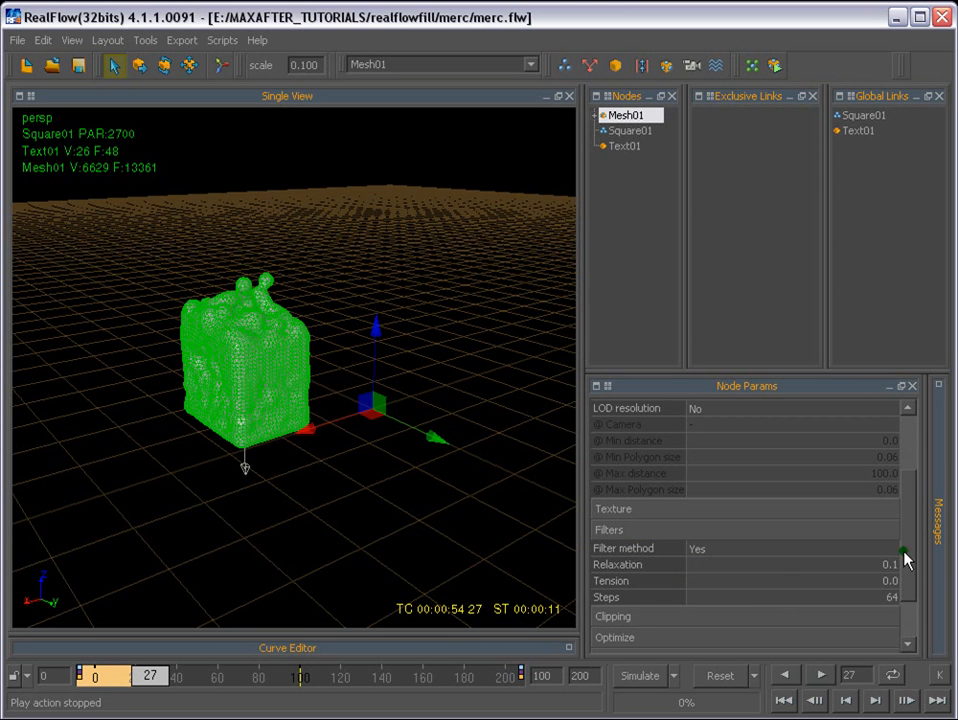
scroll(905, 563, down, 1)
click(622, 481)
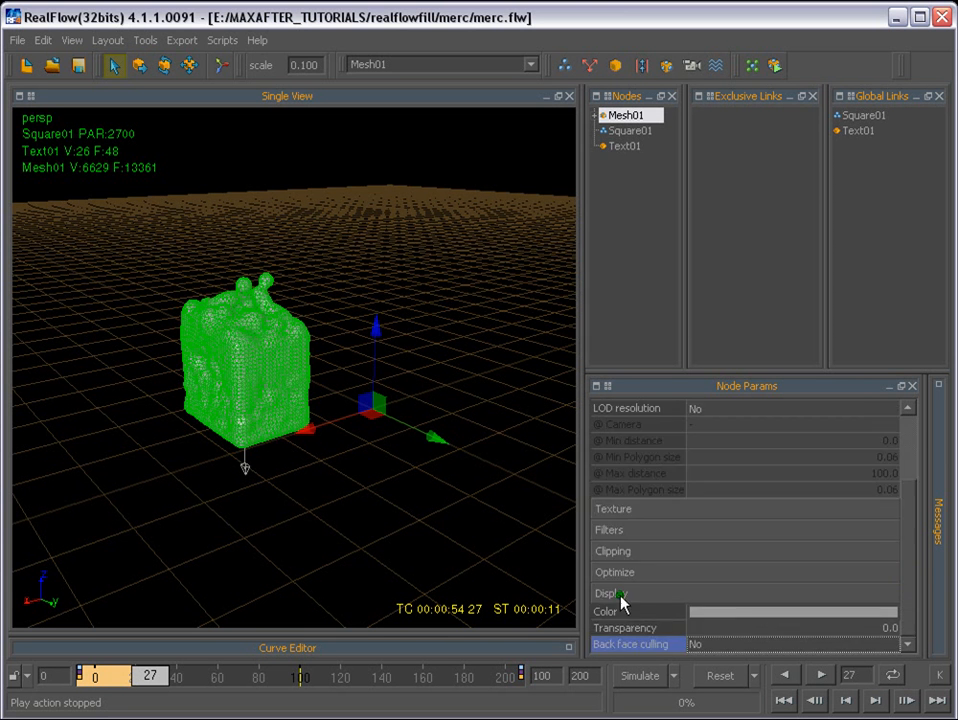
click(622, 594)
click(674, 409)
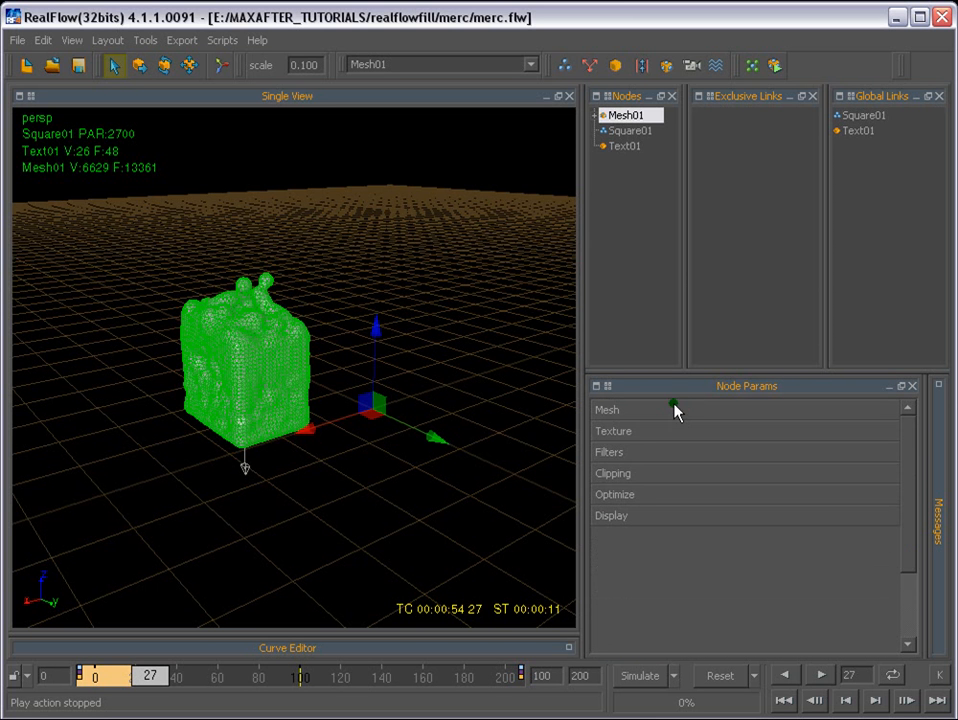
- Set Fractal noise to Yes for the Square01 field nested under Mesh01
click(595, 116)
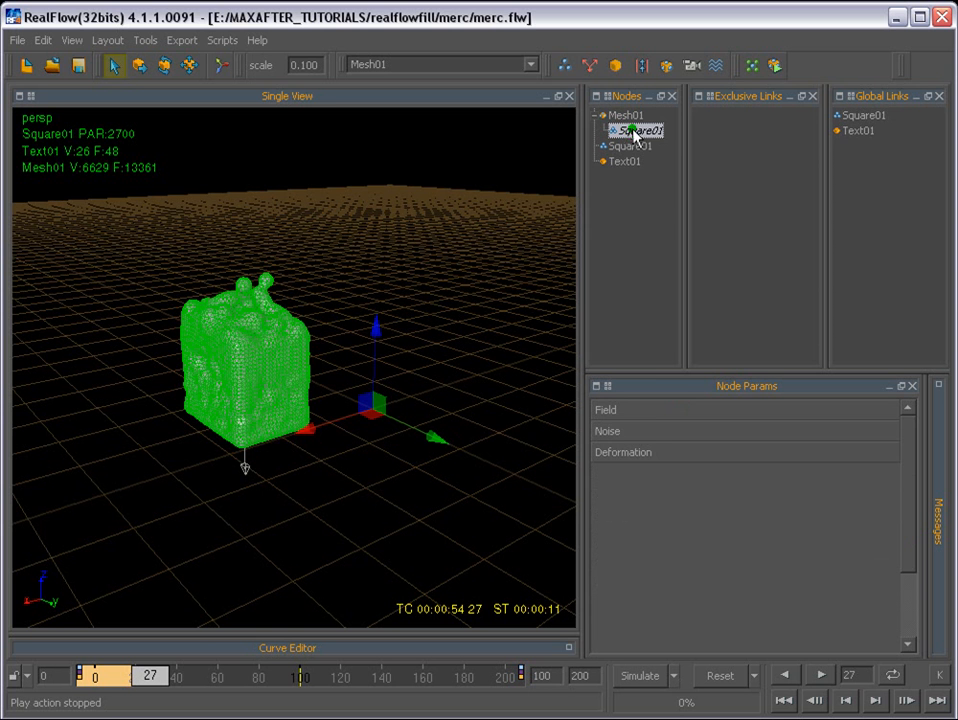
click(608, 431)
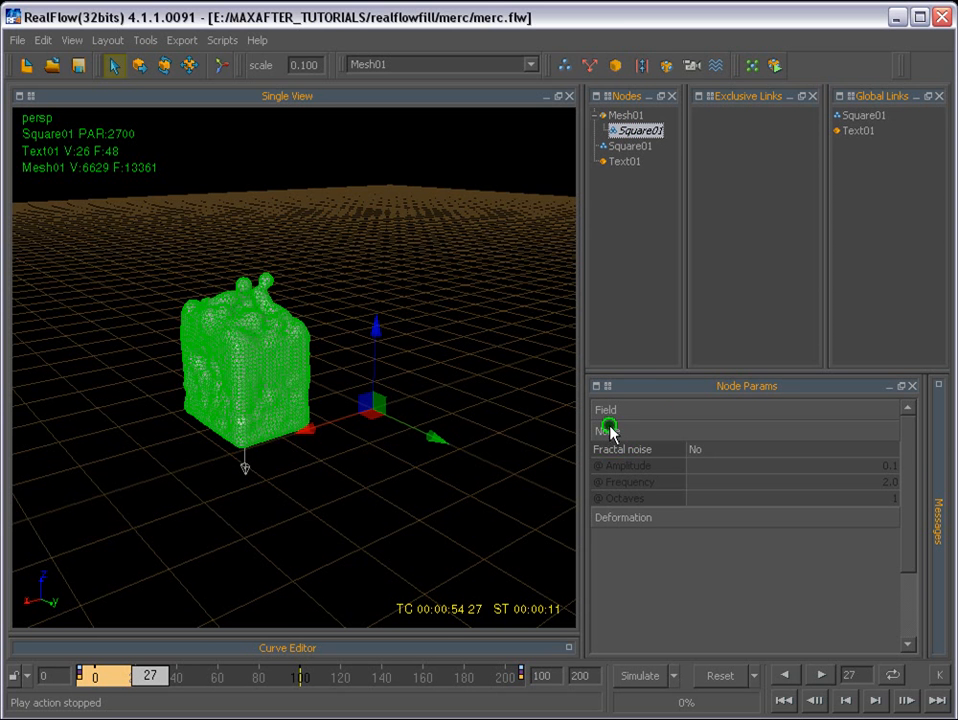
click(697, 450)
double_click(698, 449)
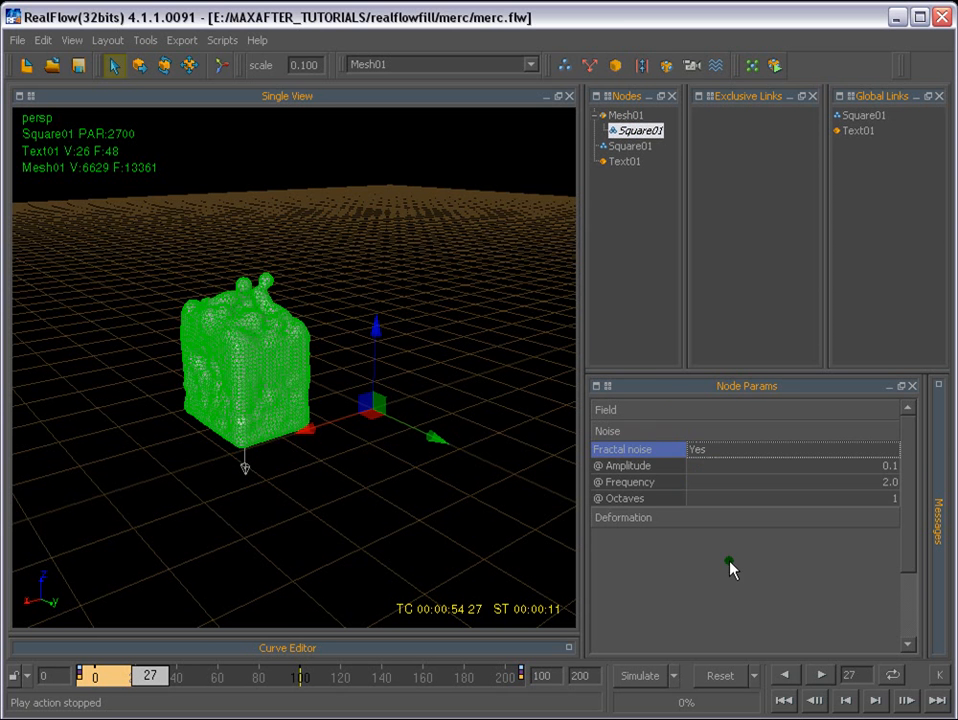
- Set the Speed stretching deformation of Mesh01's Square01 field to Yes and clear the selection
click(627, 517)
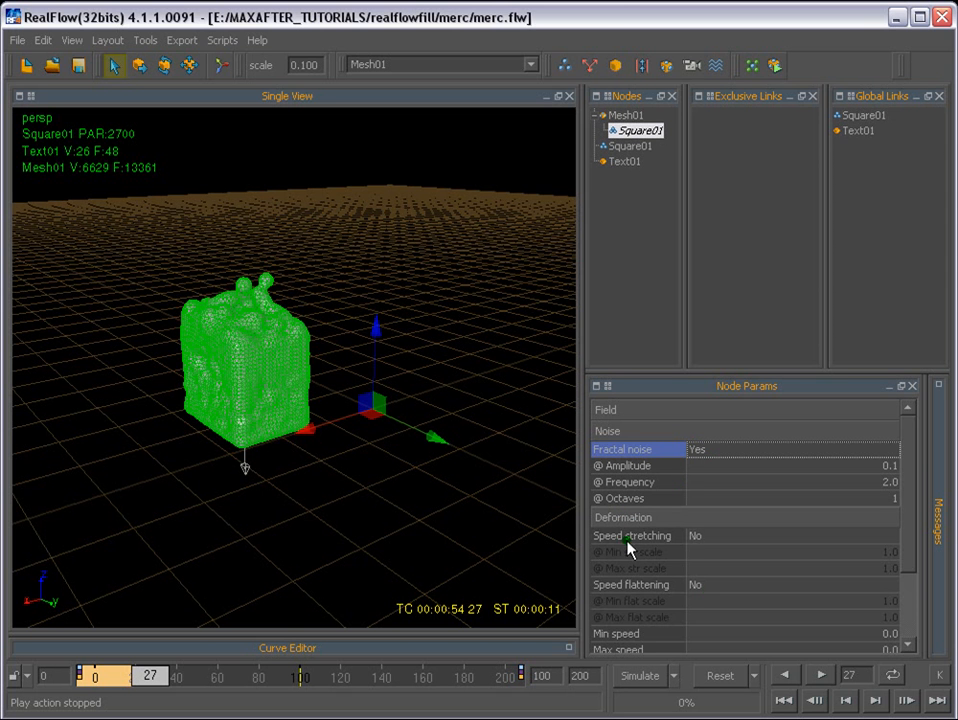
click(597, 537)
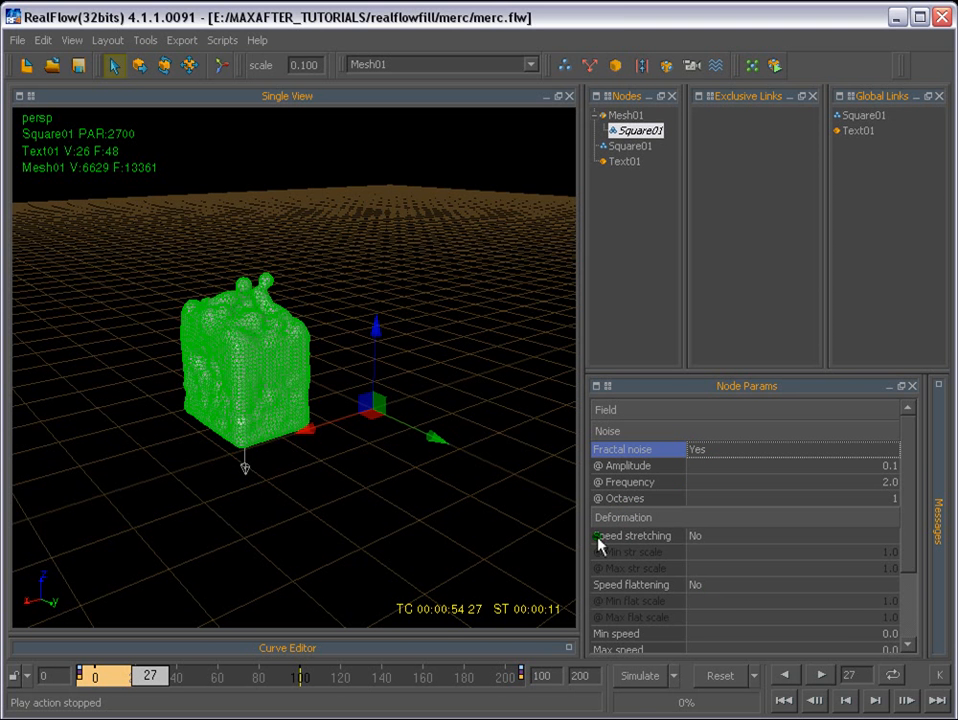
double_click(695, 537)
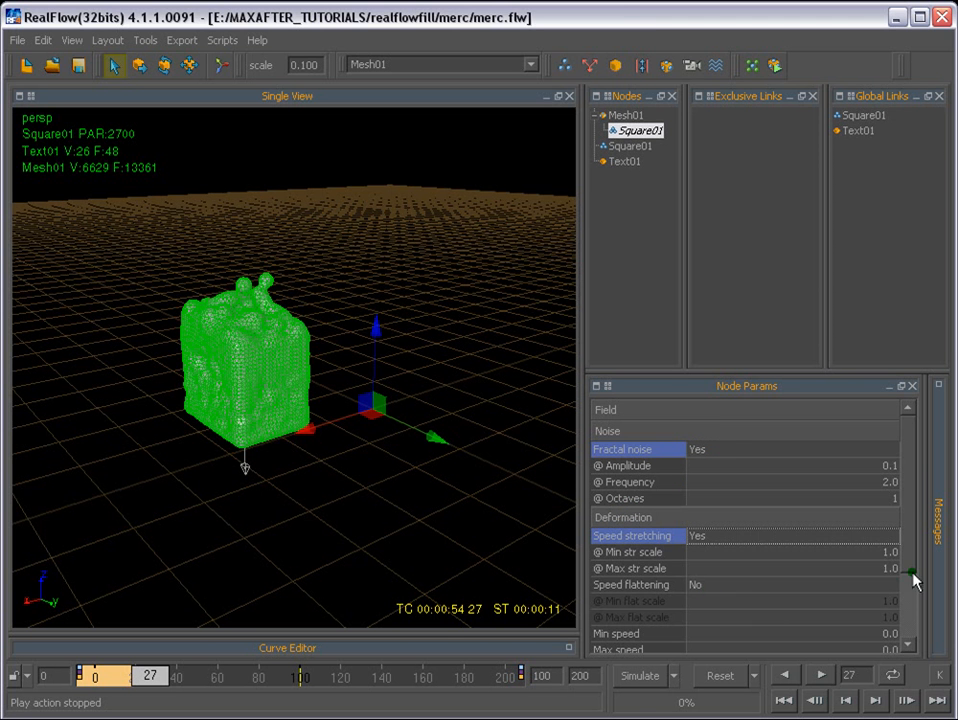
drag(906, 538, 915, 590)
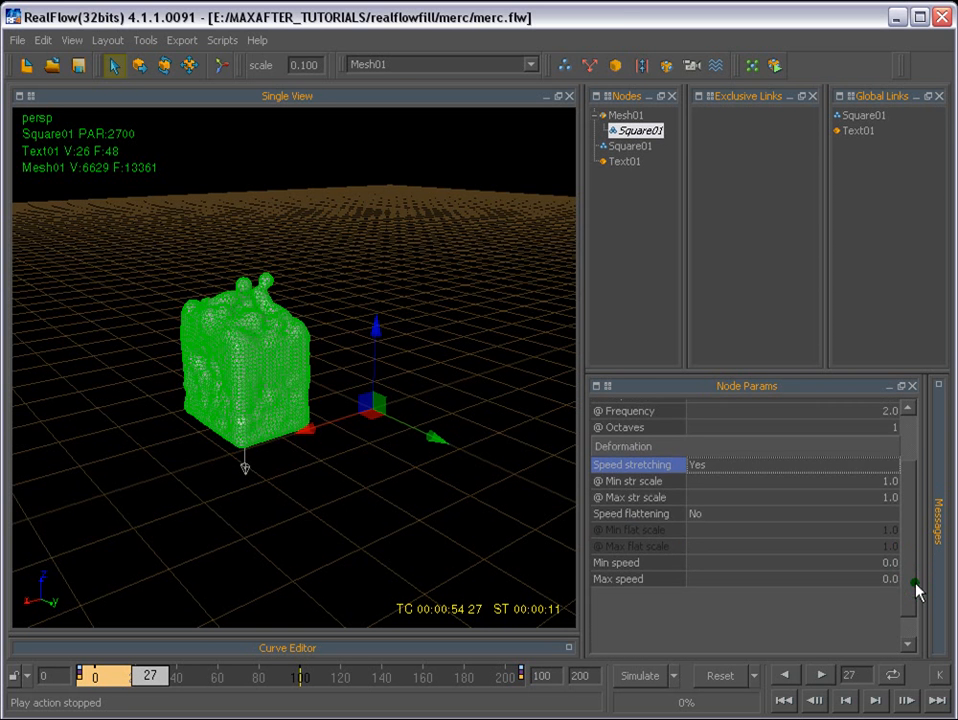
scroll(631, 434, up, 3)
click(619, 455)
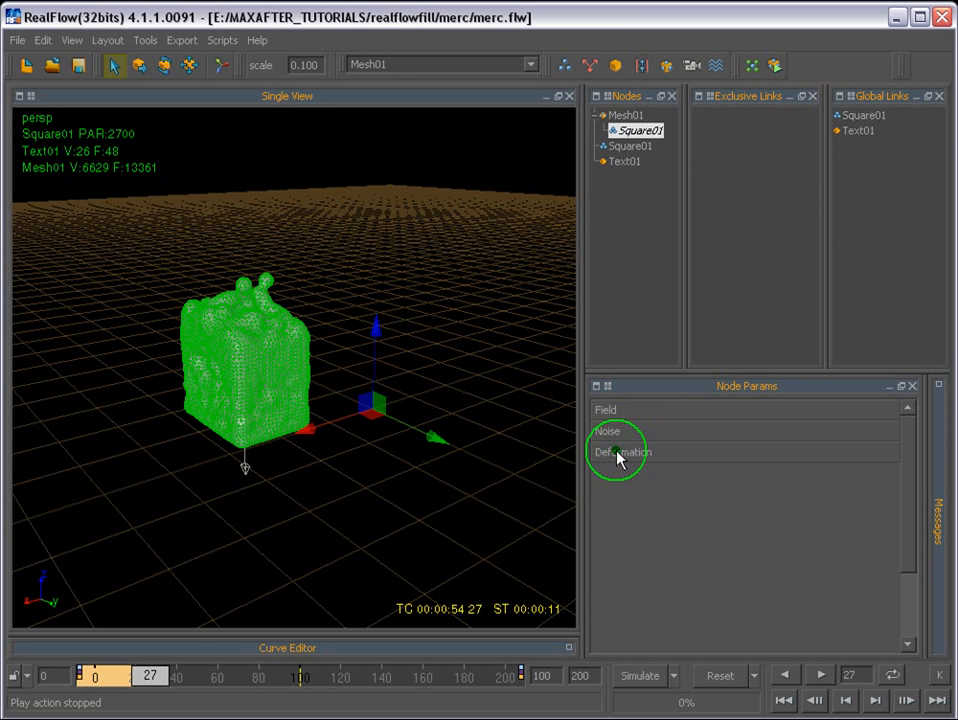
click(515, 332)
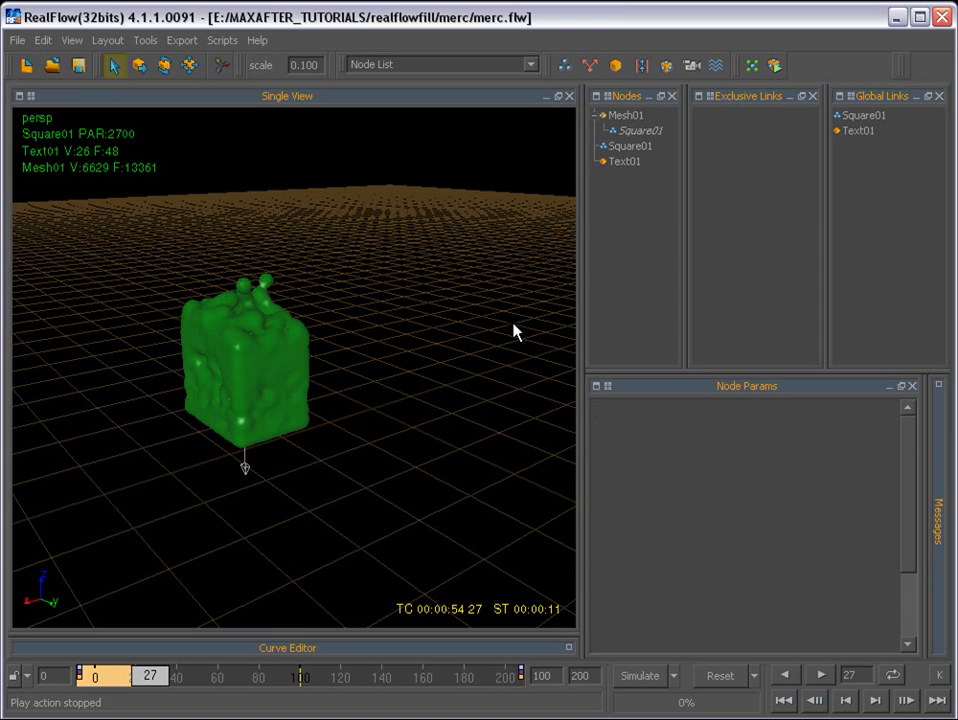
- Reset the scene, simulate with the changed mesh settings, and stop at frame 25
click(712, 677)
click(140, 462)
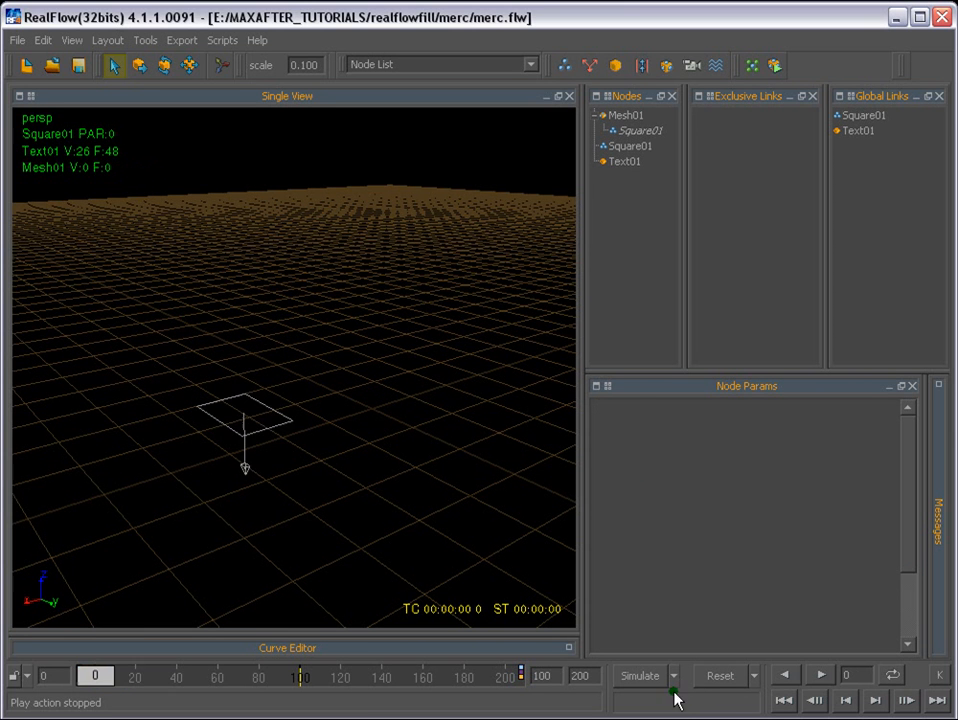
click(636, 678)
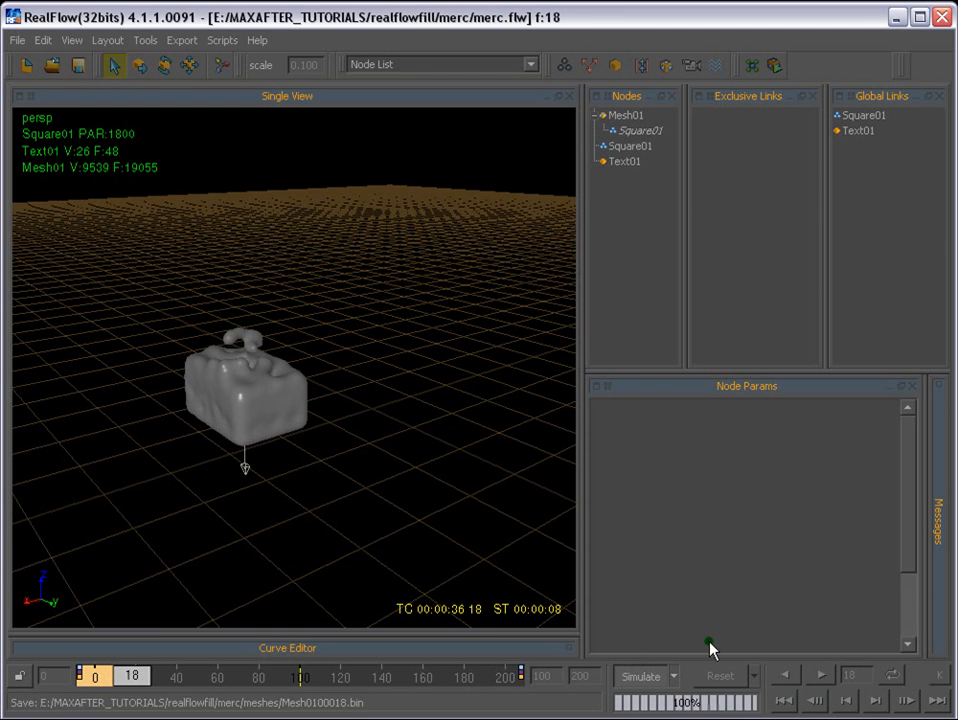
click(643, 677)
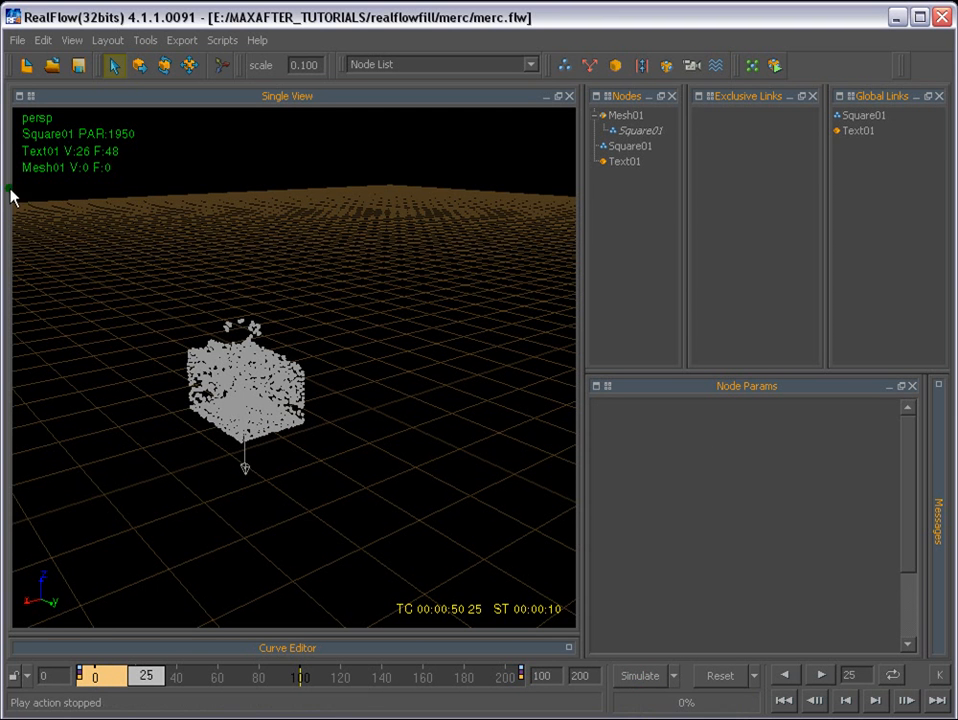
- Set the Resolution of the Square01 emitter's liquid particles to 5
click(621, 147)
click(665, 405)
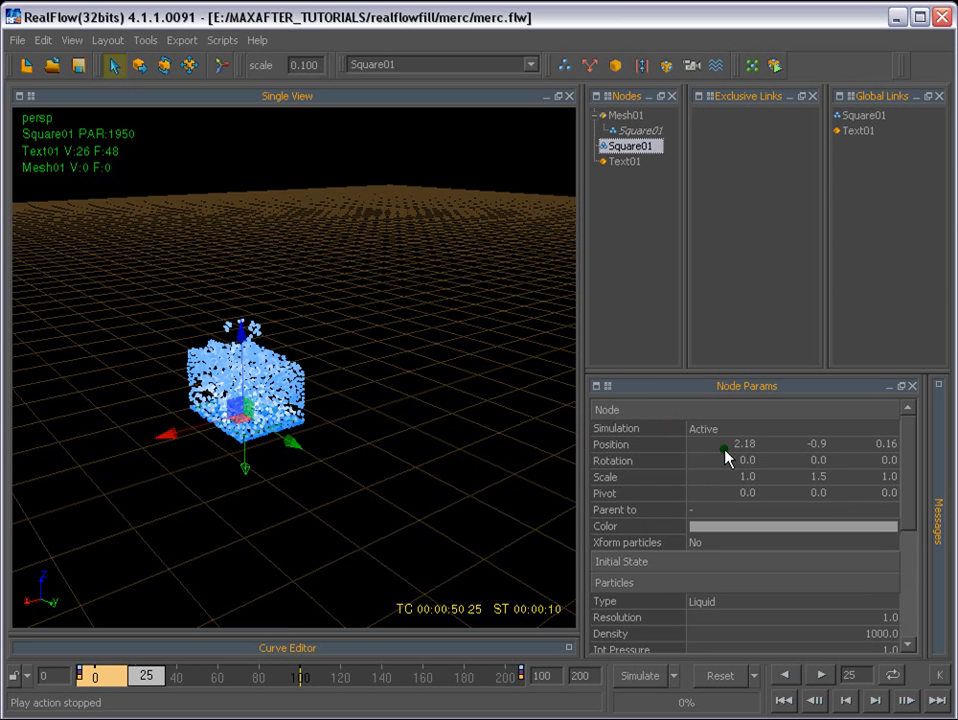
click(813, 483)
drag(902, 489, 909, 518)
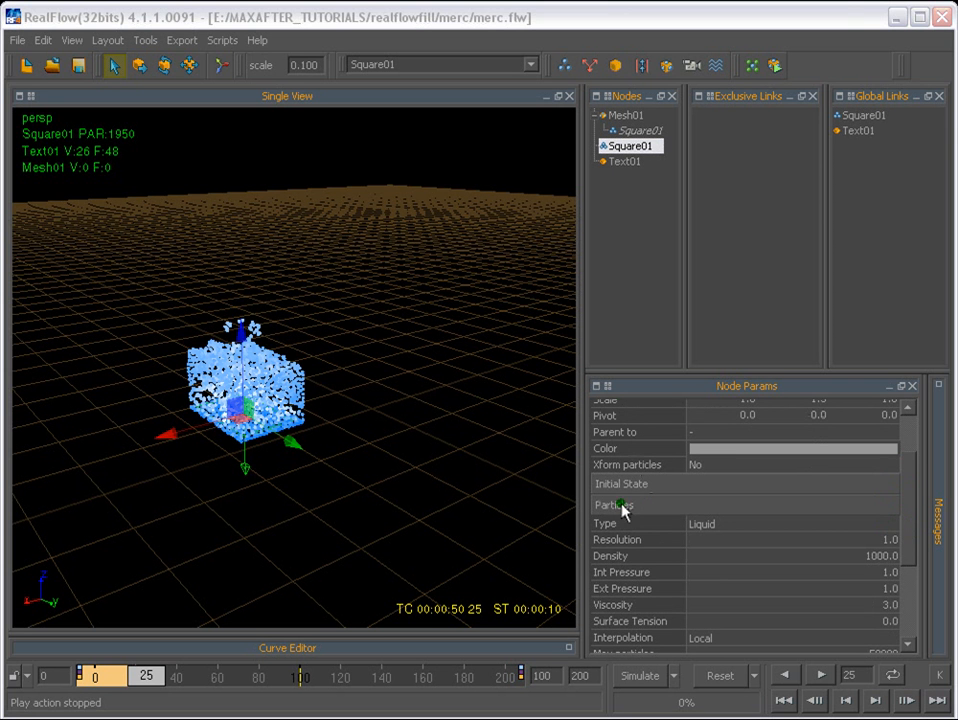
drag(914, 490, 918, 511)
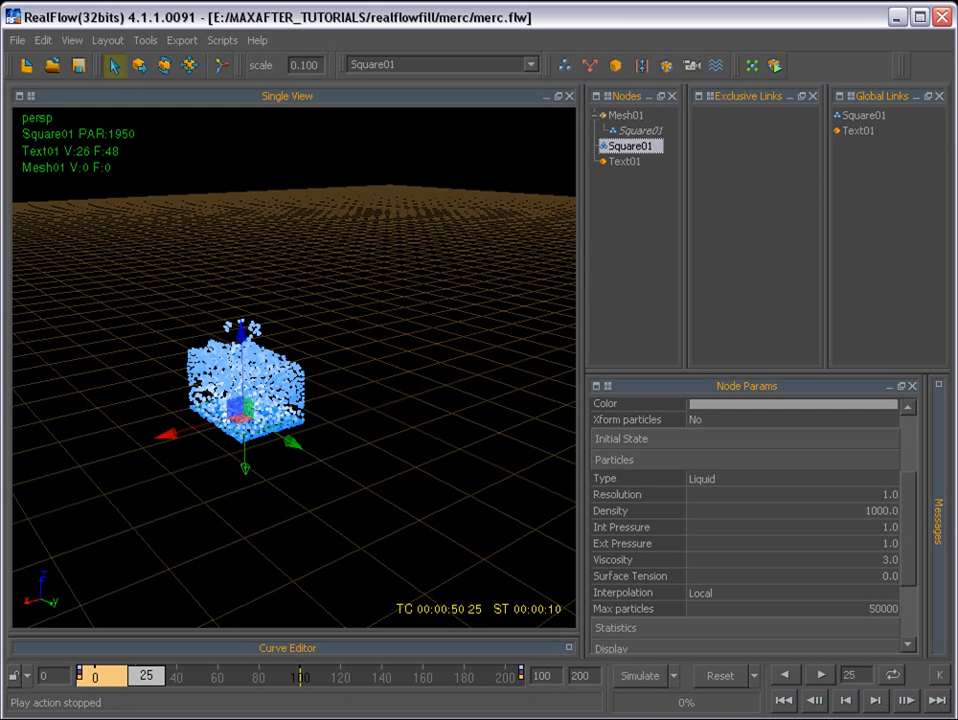
drag(922, 485, 917, 513)
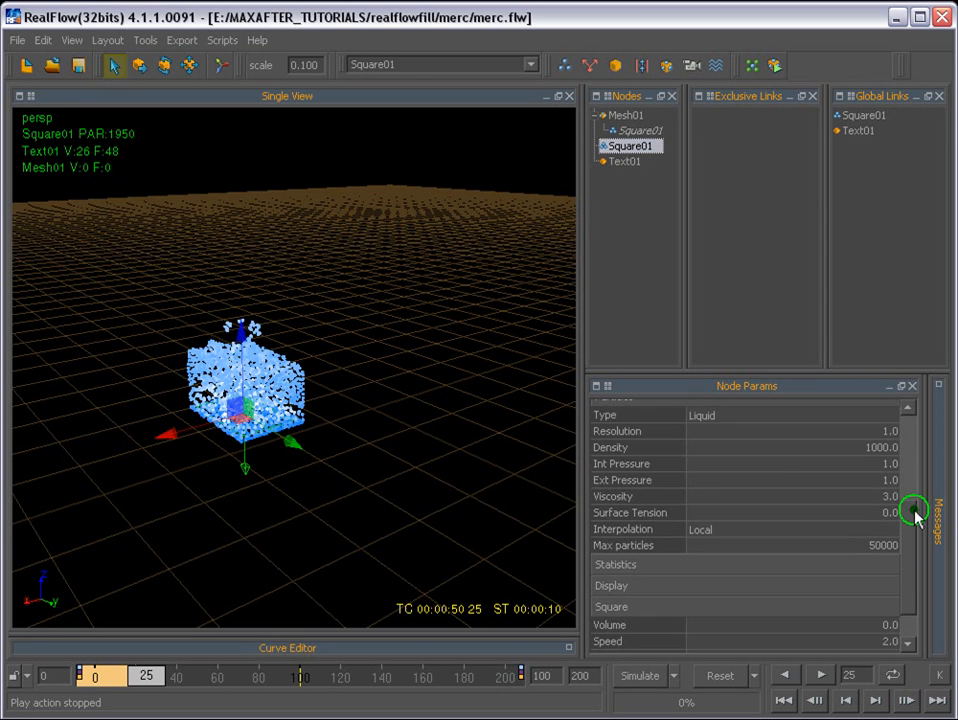
scroll(915, 475, up, 1)
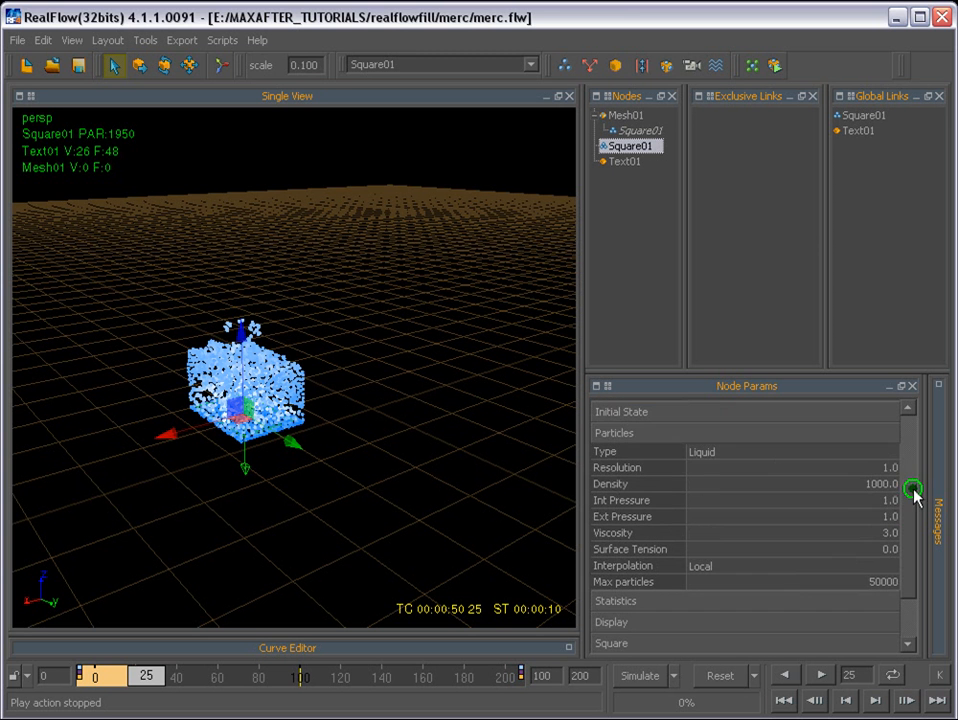
click(727, 457)
click(718, 456)
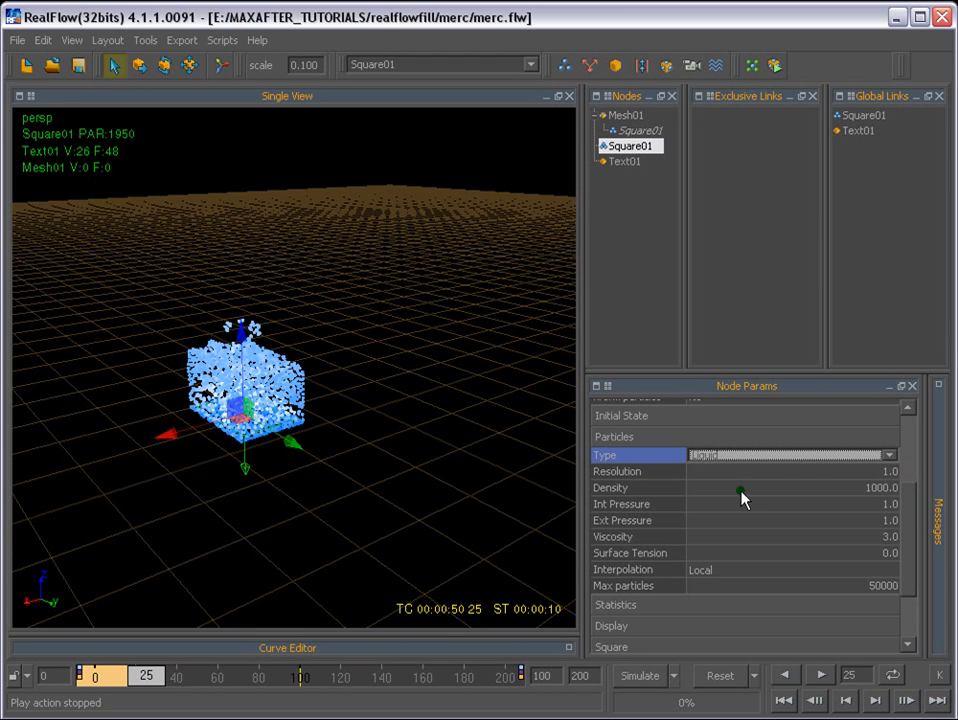
key(Tab)
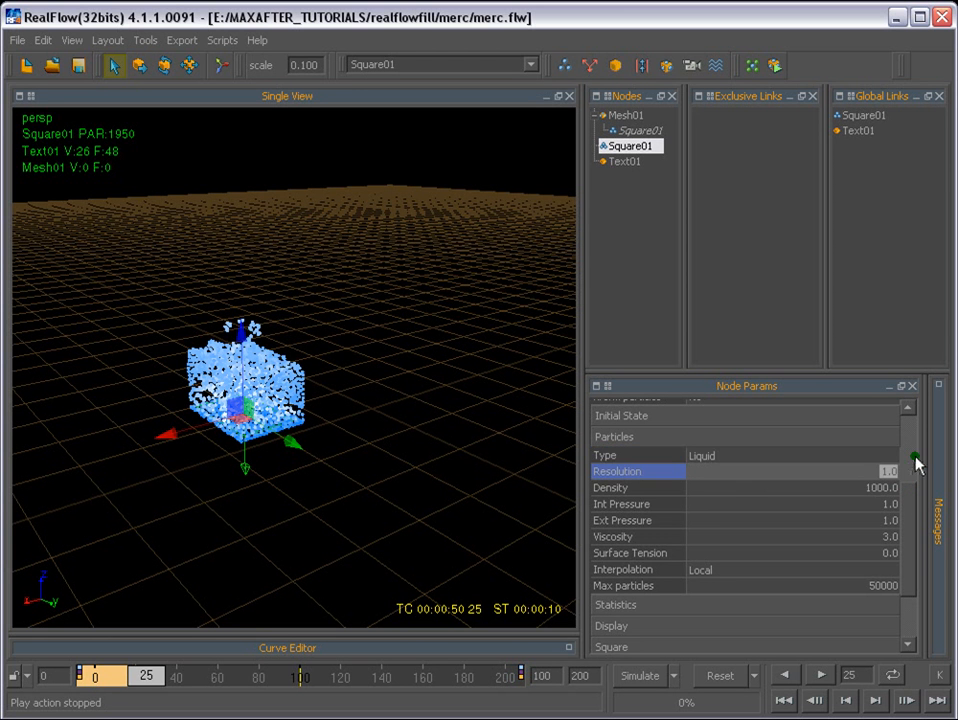
text(5)
key(Return)
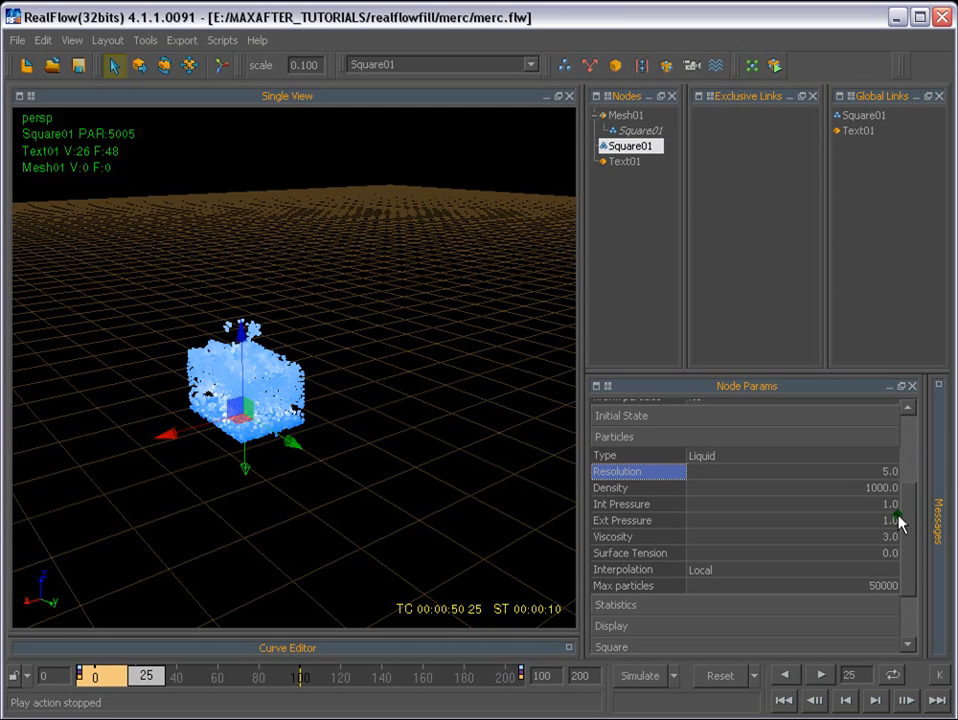
- Set both Int Pressure and Ext Pressure of the Square01 emitter to 0.01
drag(889, 504, 931, 503)
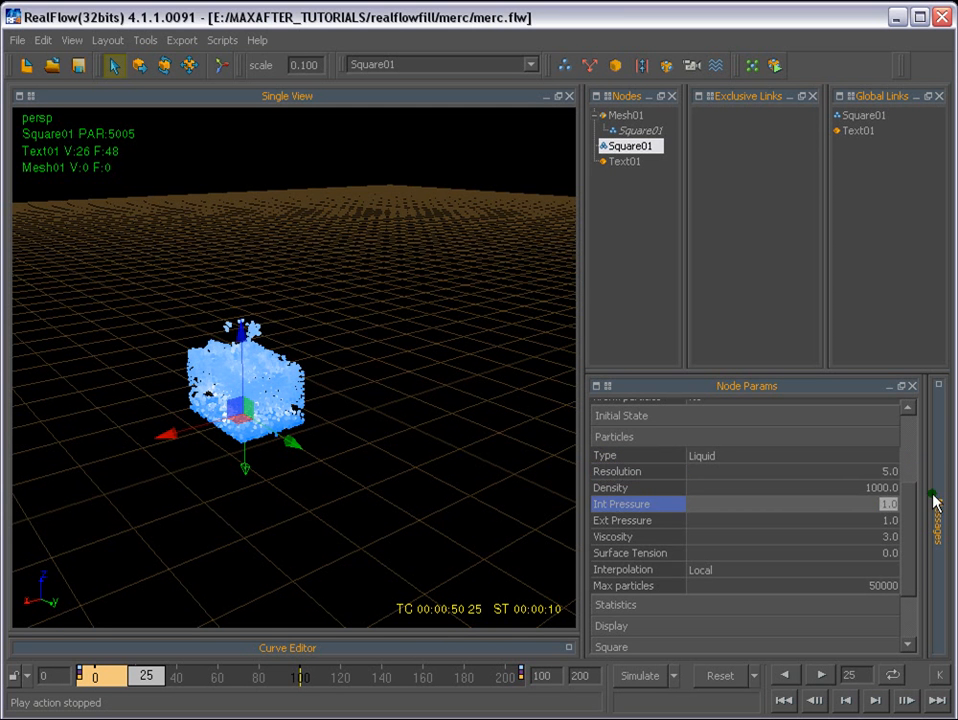
text(.0)
click(913, 522)
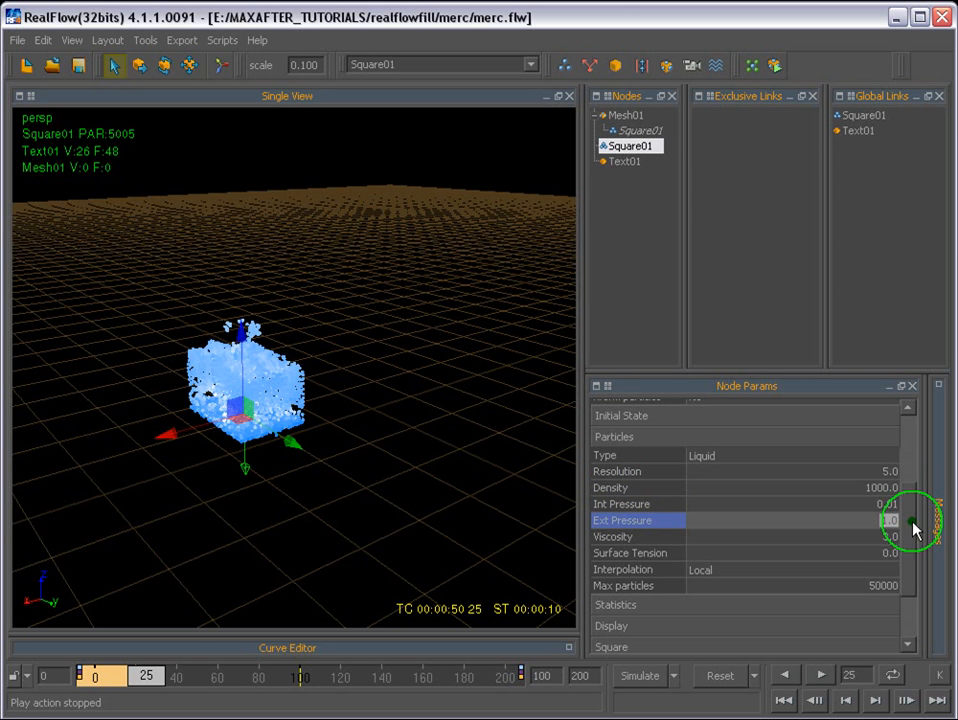
text(0.01)
key(Return)
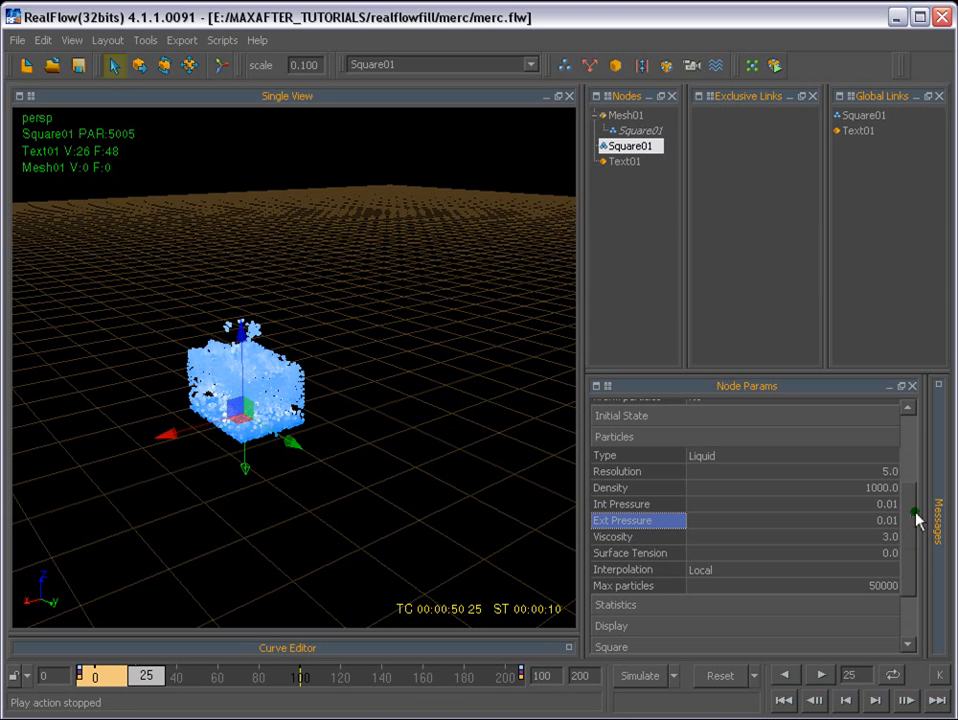
- Raise the Max particles limit of the Square01 emitter to 100000
drag(907, 509, 910, 512)
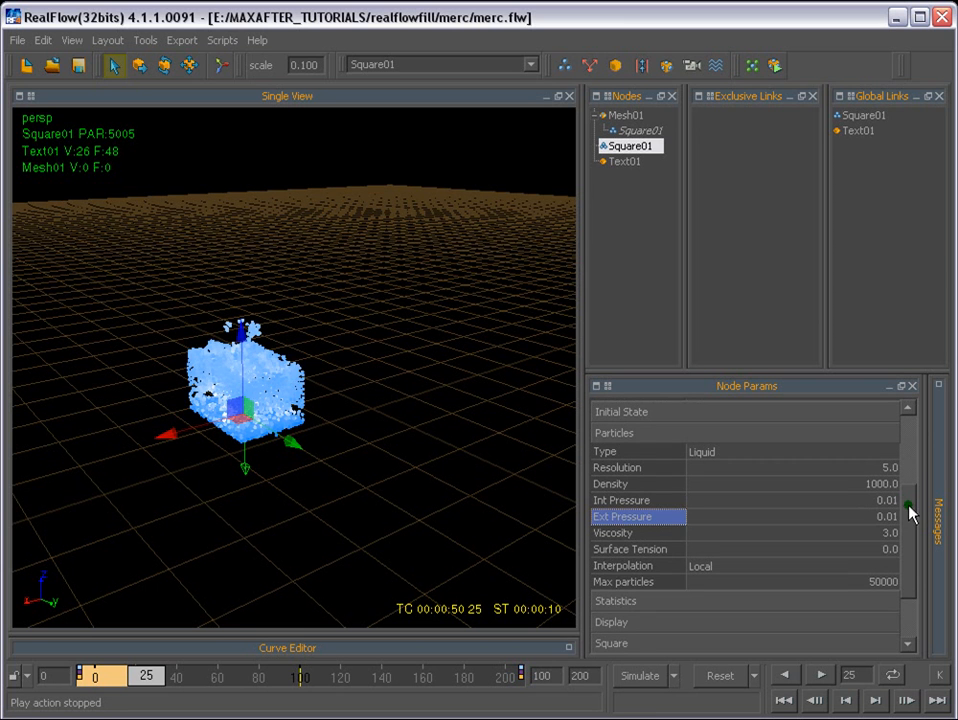
drag(909, 506, 908, 511)
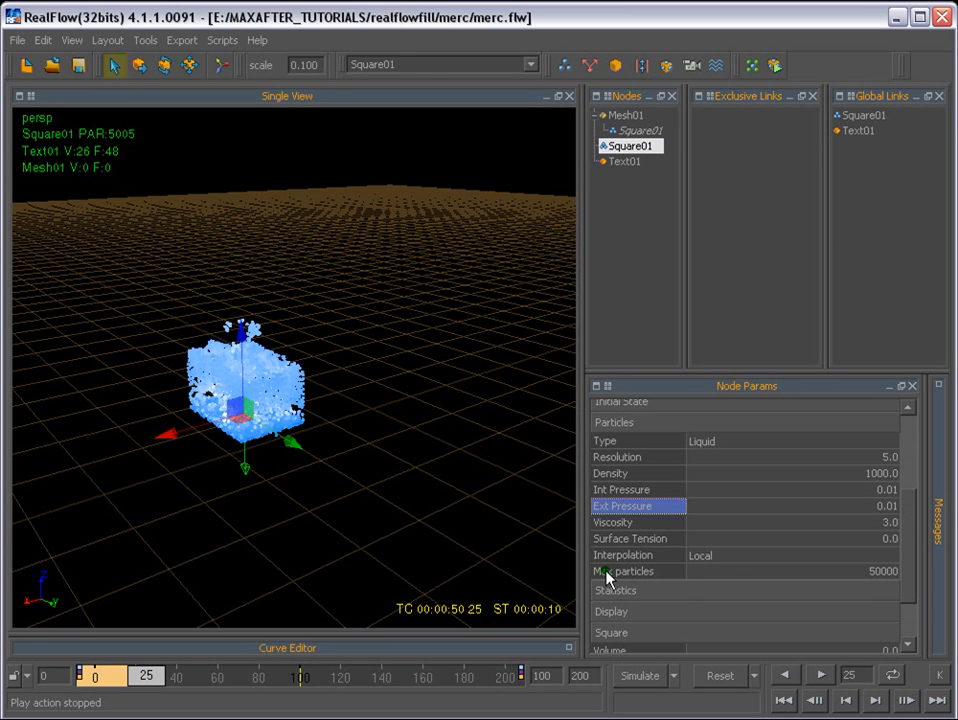
double_click(872, 572)
text(10)
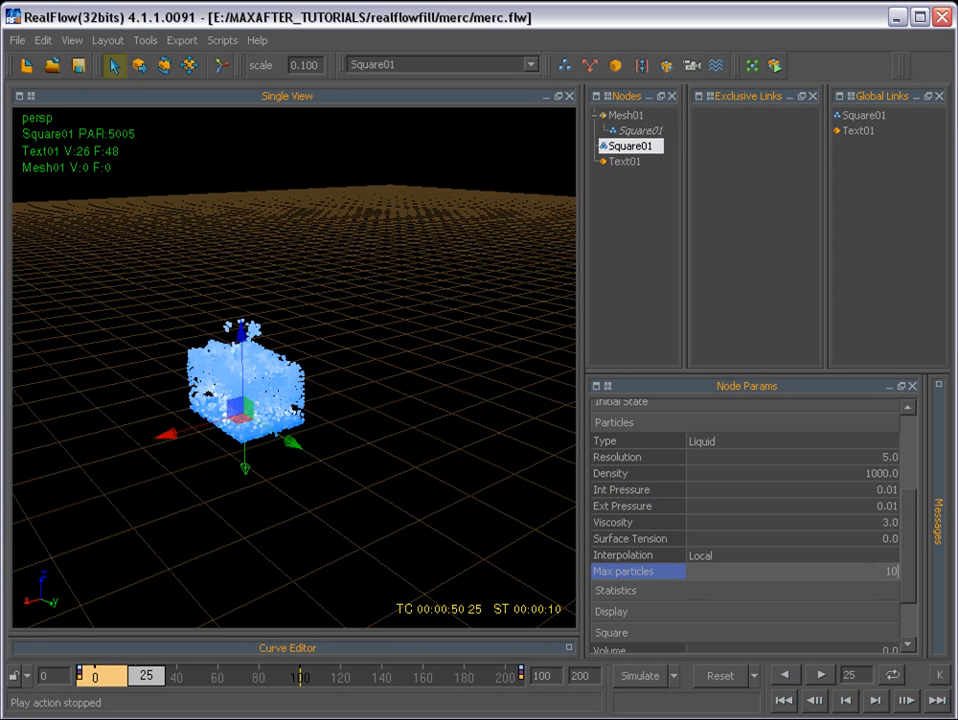
text(0000)
key(Return)
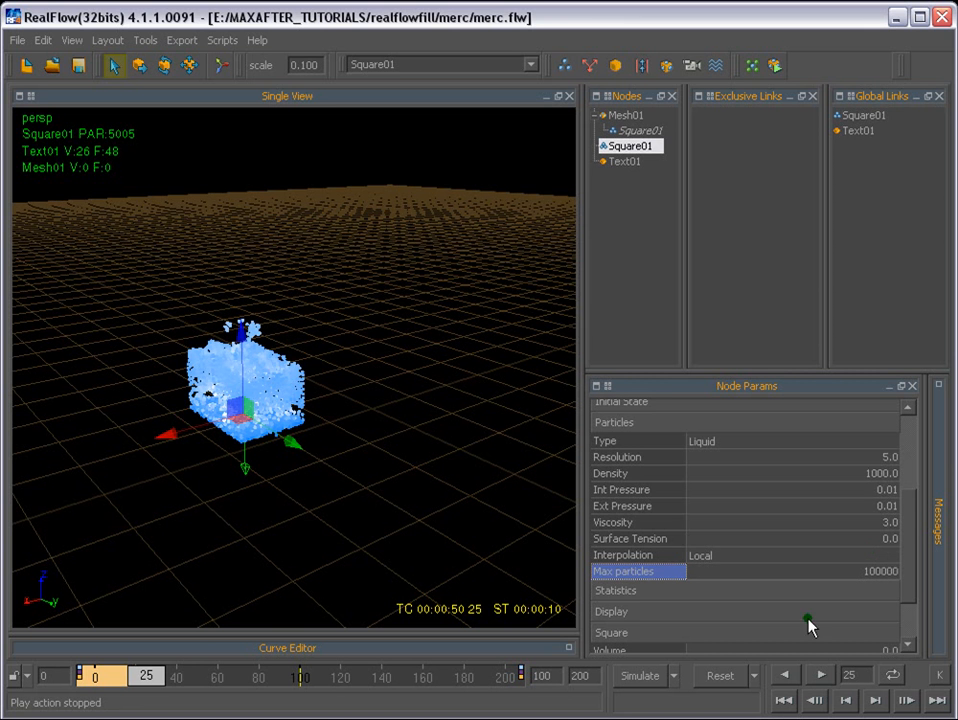
- Collapse the emitter's Particles parameters and set its V random and H random to 0.2
drag(909, 567, 915, 625)
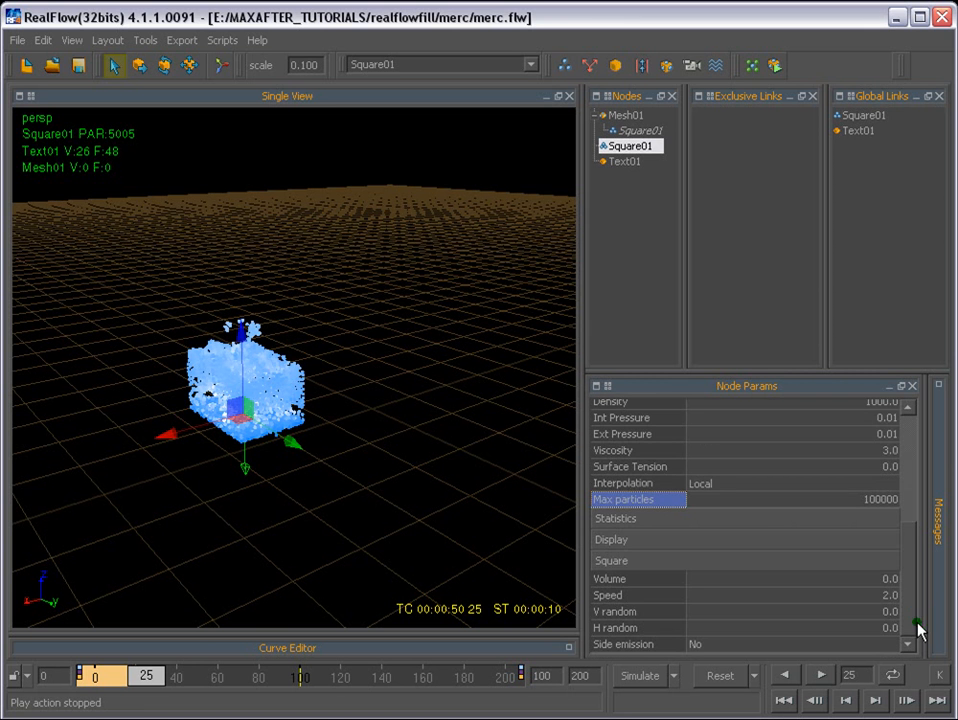
click(609, 566)
click(633, 434)
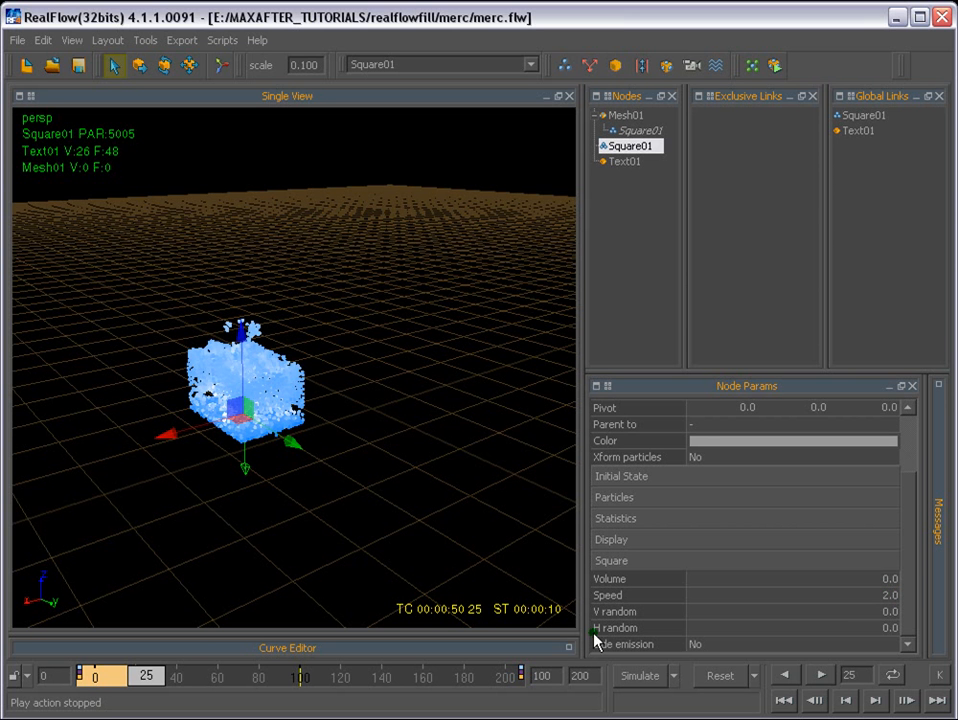
click(889, 612)
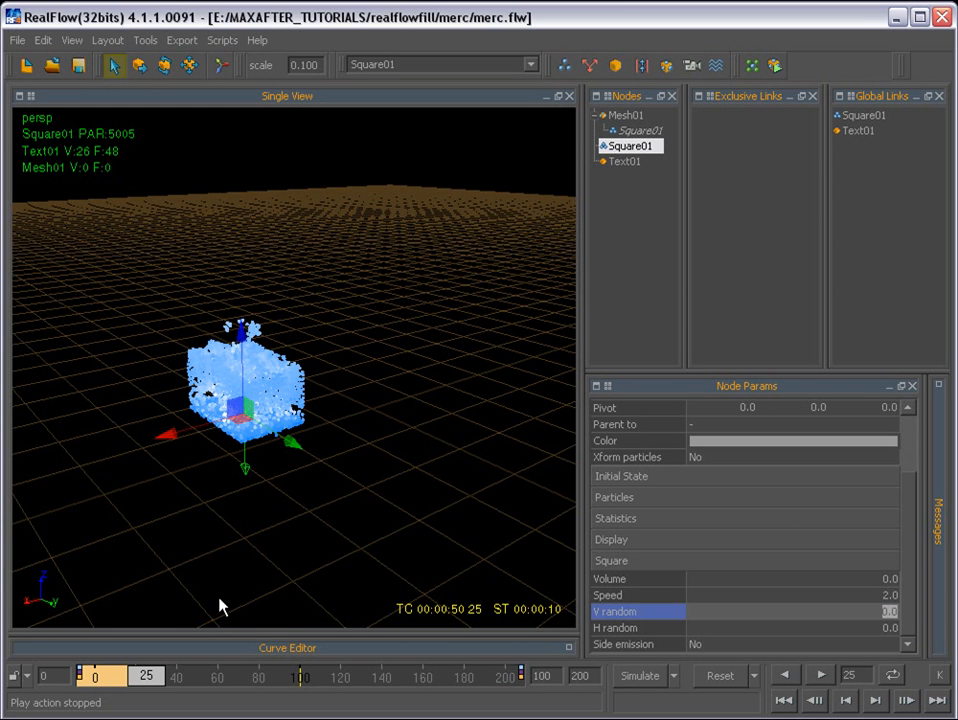
click(891, 628)
text(.2)
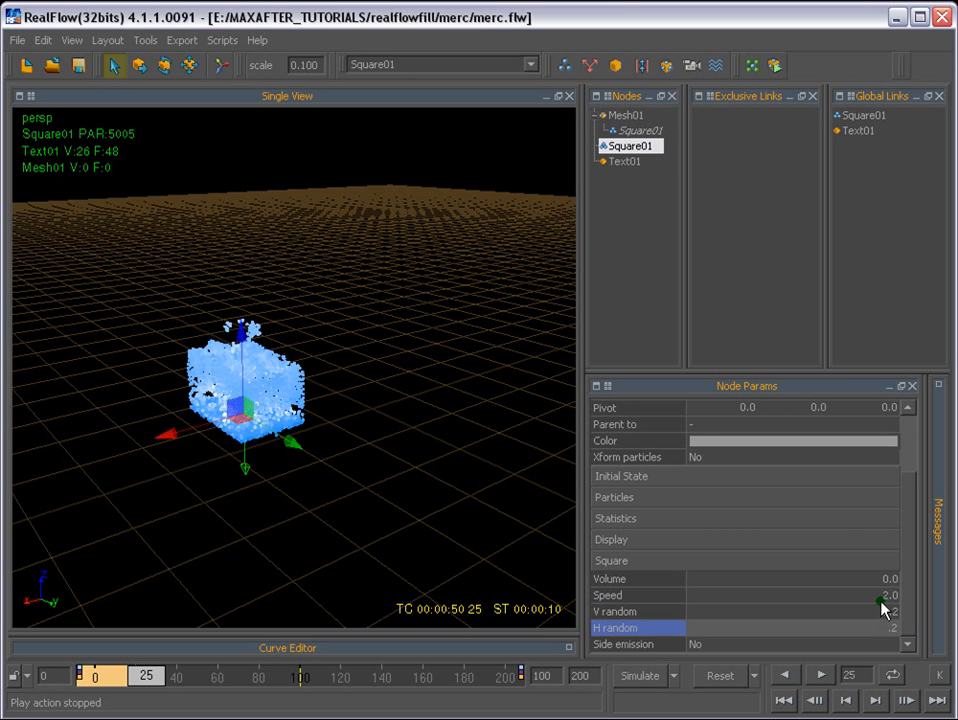
key(Return)
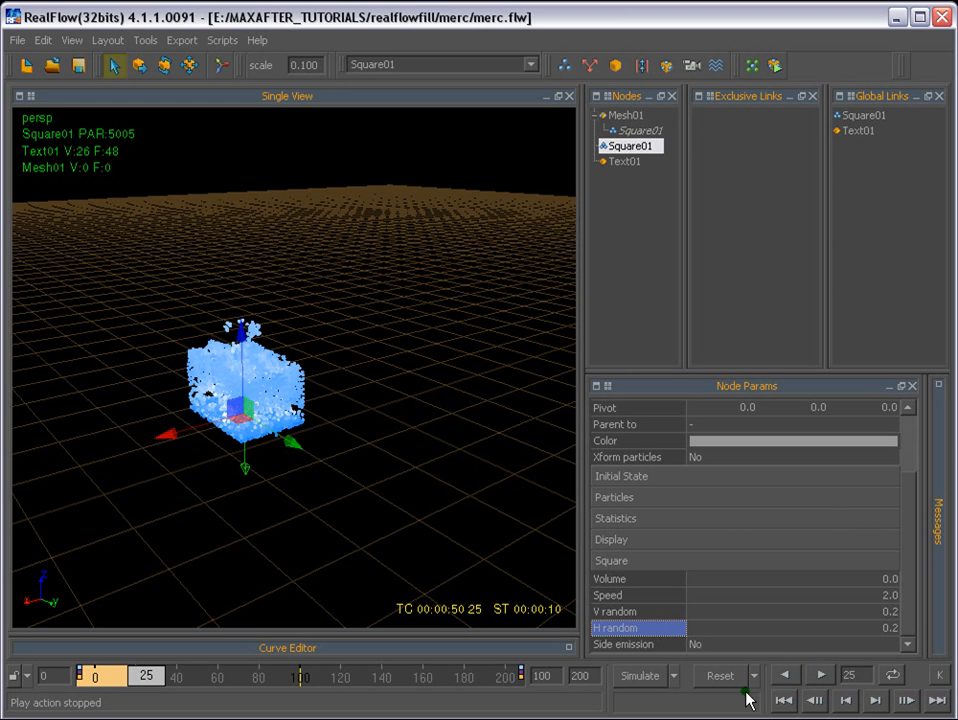
- Reset all scene data, simulate with the new emitter settings, and stop at frame 21
click(692, 678)
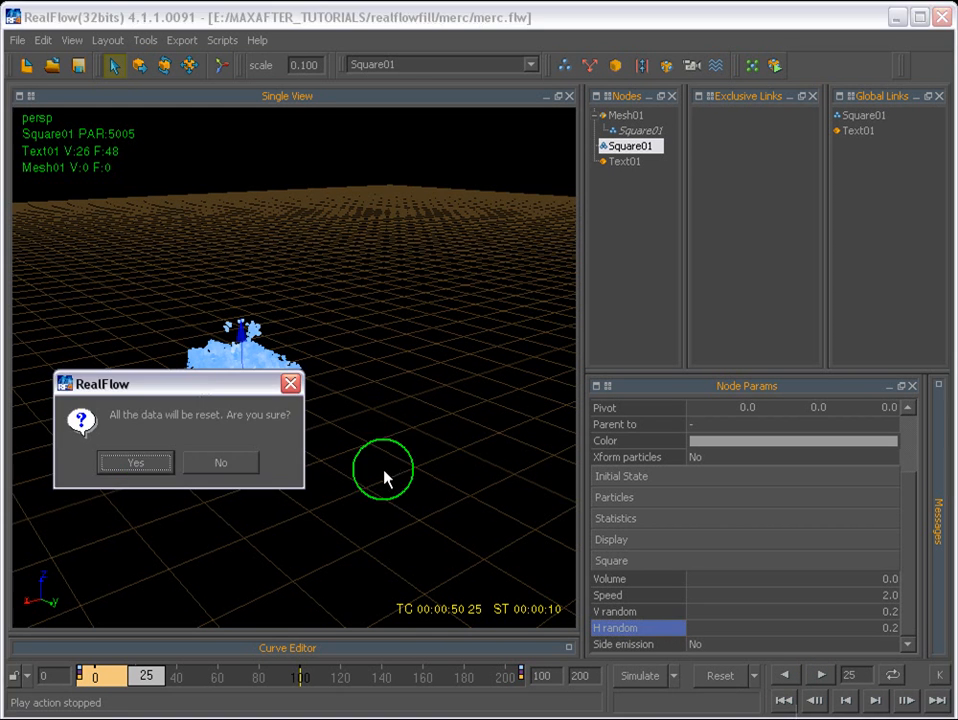
click(138, 462)
click(642, 679)
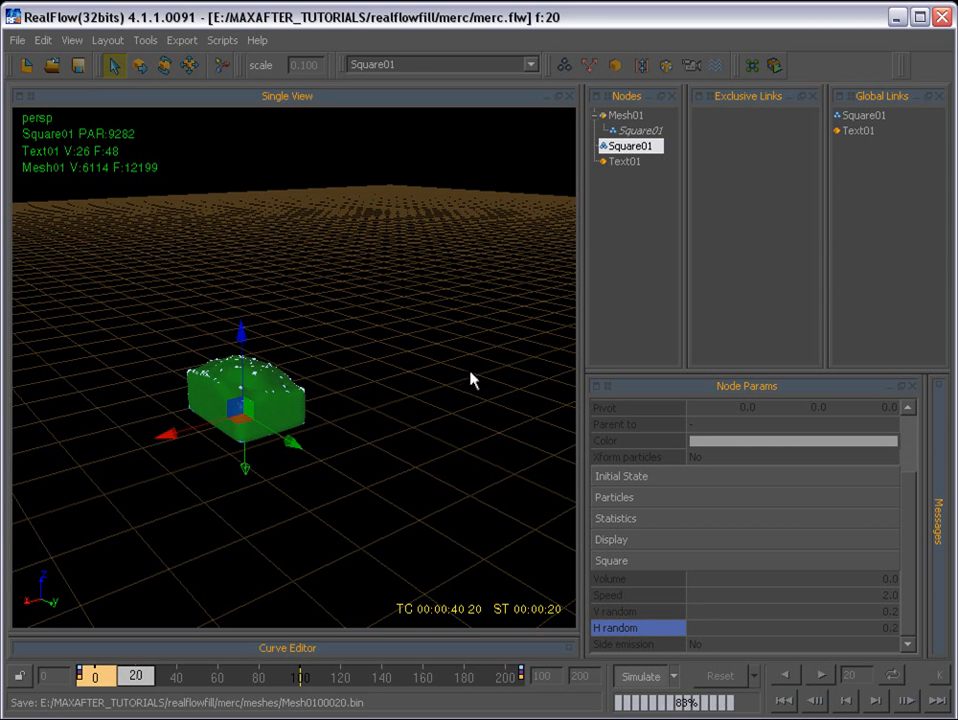
click(642, 678)
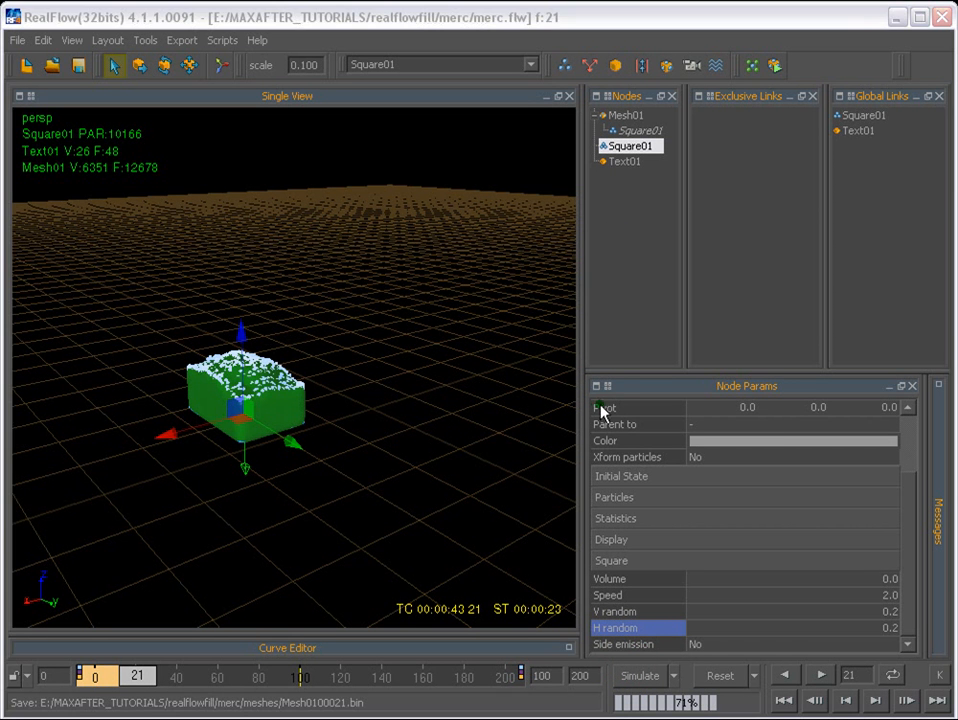
- Collapse the Display parameters of Text01 and review which items are exported in Export Central
click(632, 163)
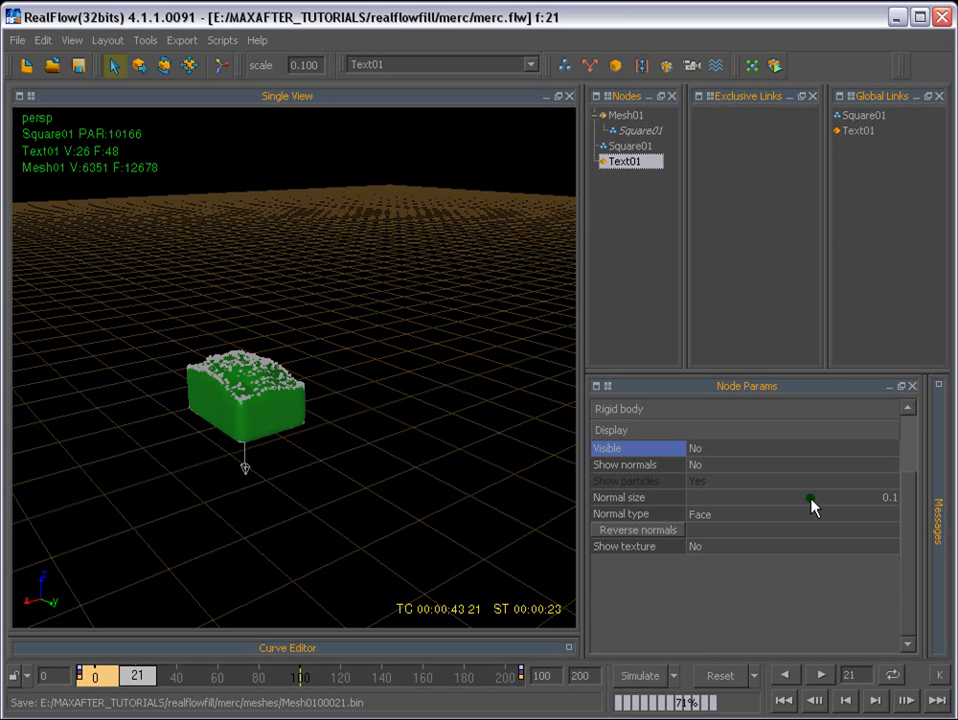
click(627, 430)
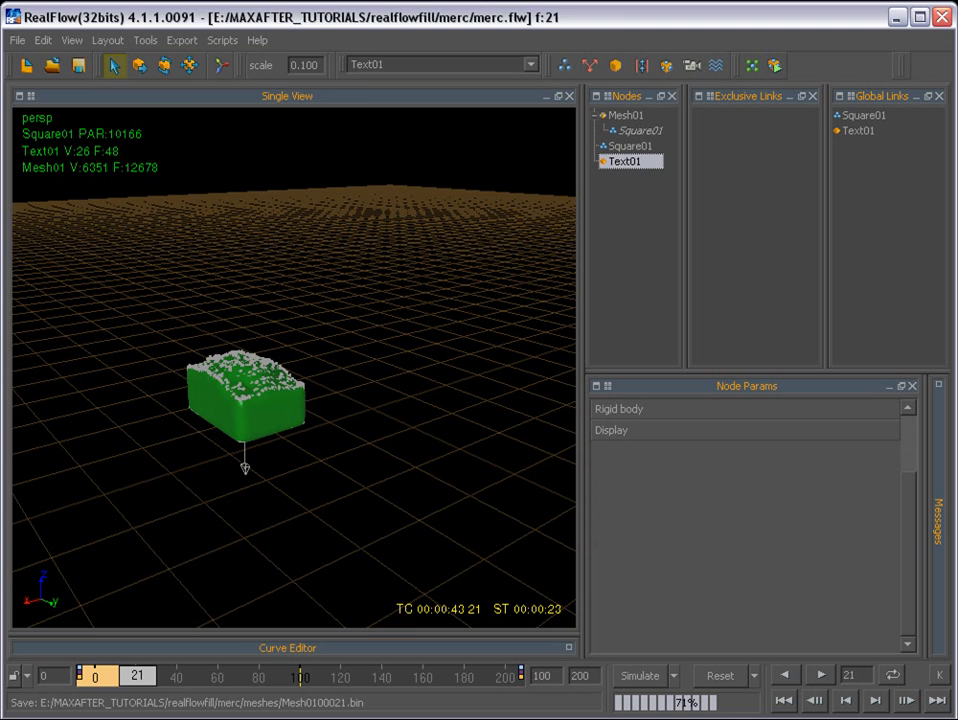
click(185, 41)
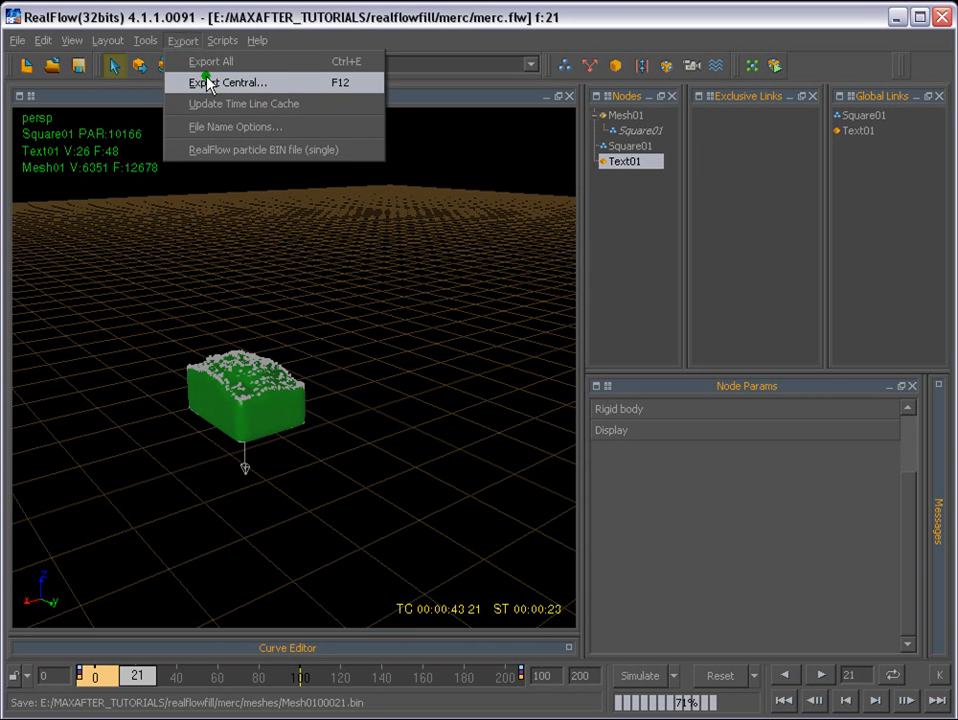
click(207, 83)
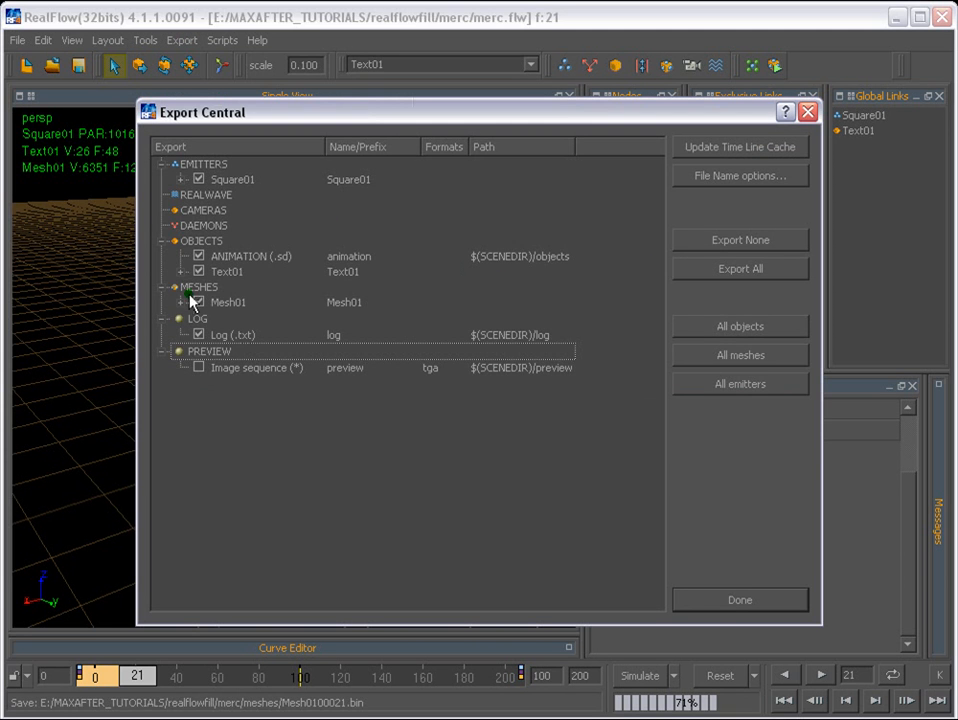
click(808, 112)
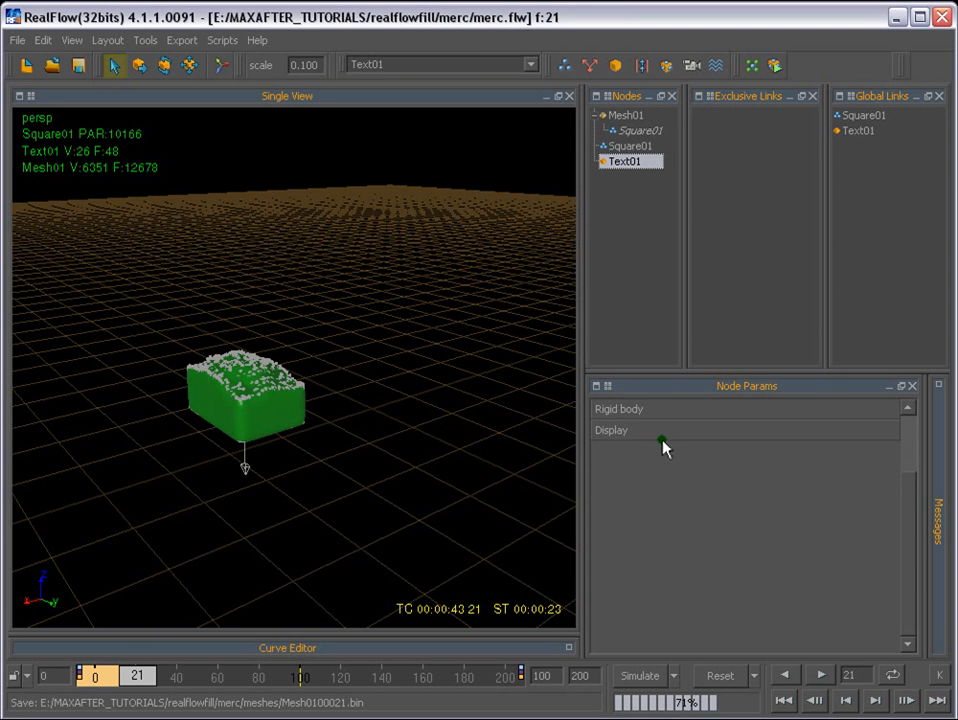
- Reset the scene, enter 3 as the timeline's maximum frame, and start the simulation
click(722, 678)
click(136, 462)
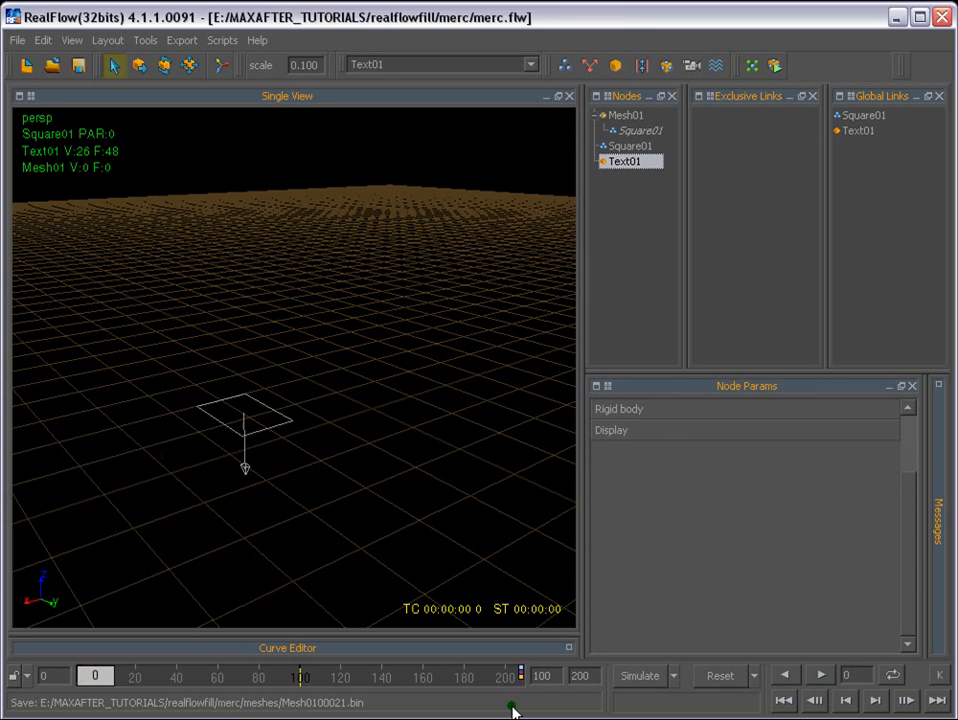
drag(599, 682, 560, 681)
text(3)
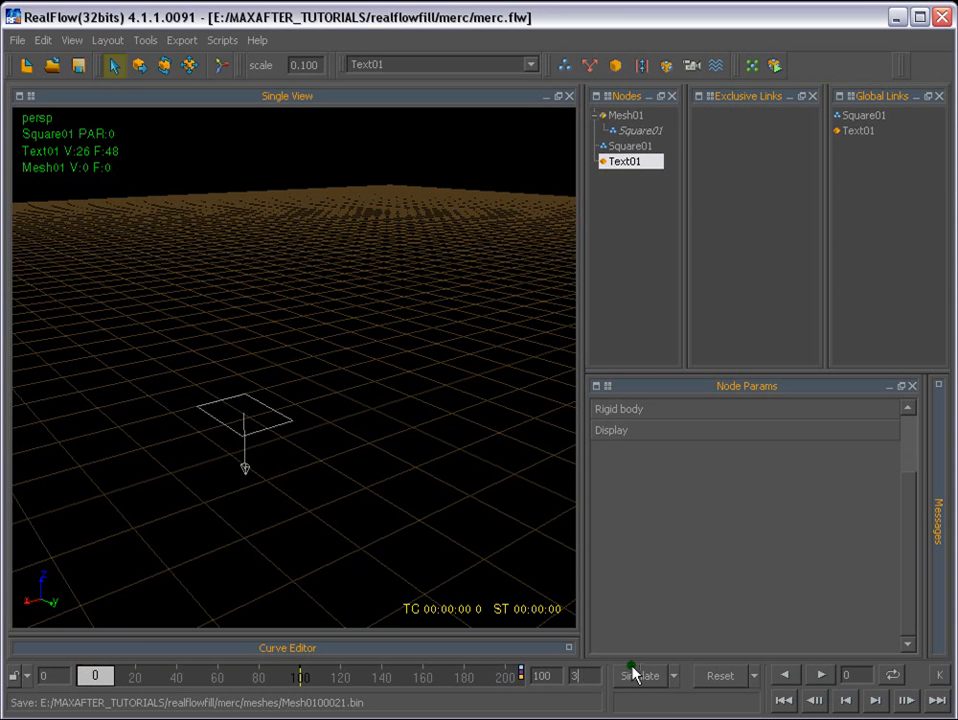
click(632, 676)
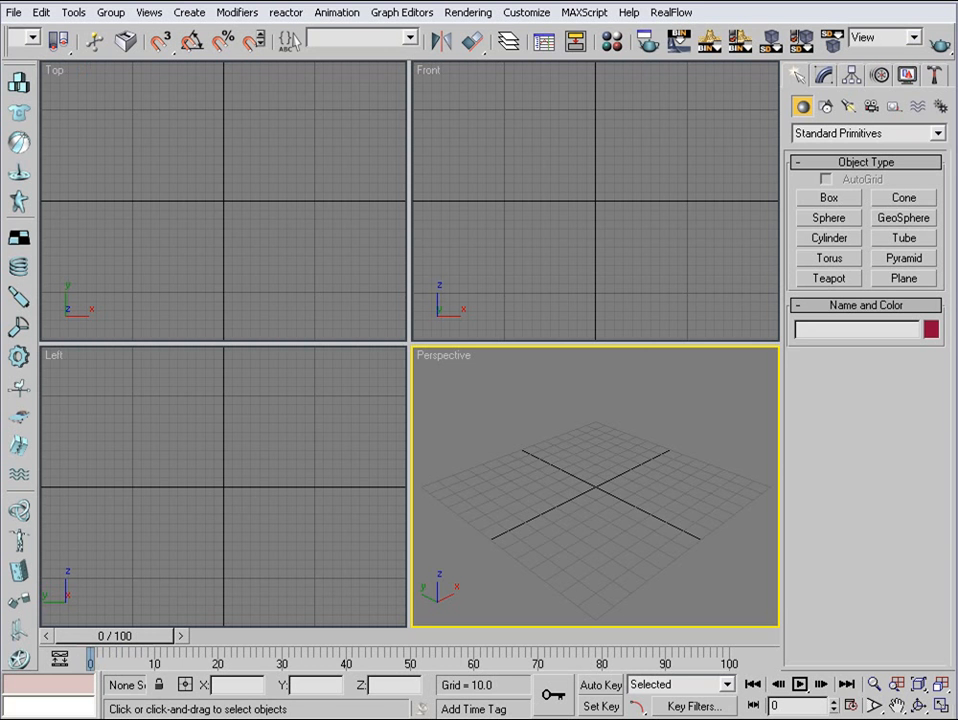
- Load the RealFlow mesh sequence from the textm project's meshes folder, starting with Mesh0100000.bin
click(746, 47)
click(679, 43)
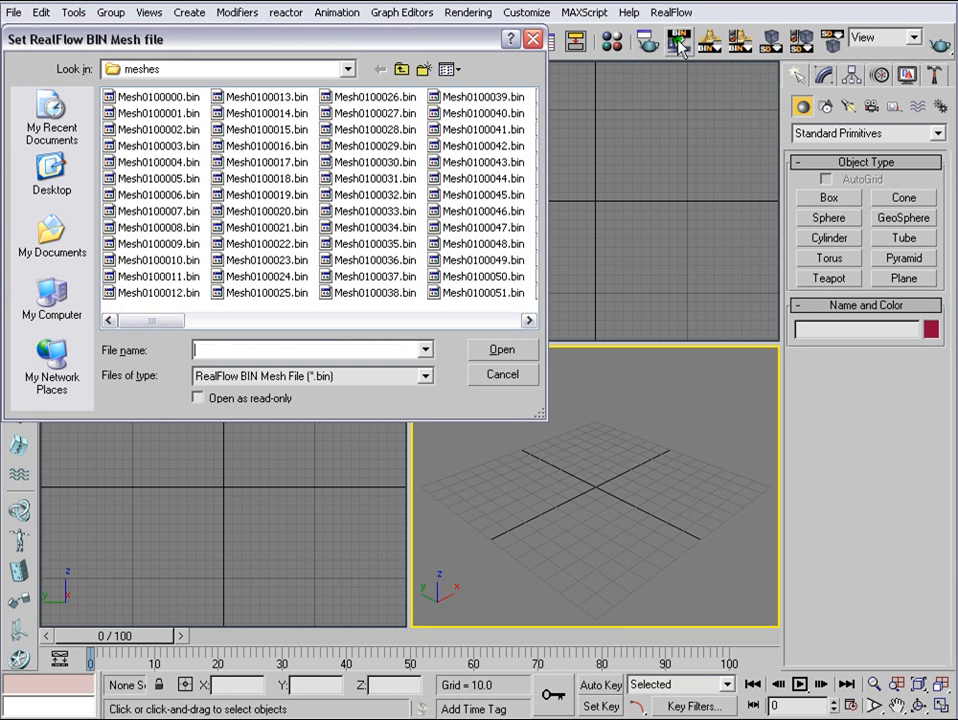
click(401, 69)
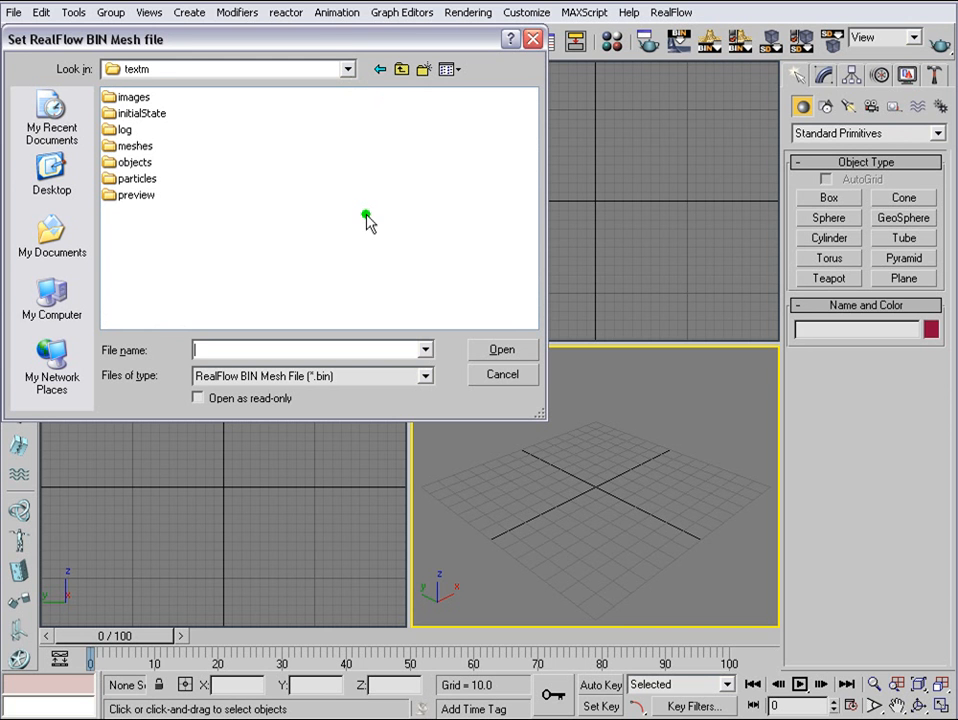
double_click(133, 147)
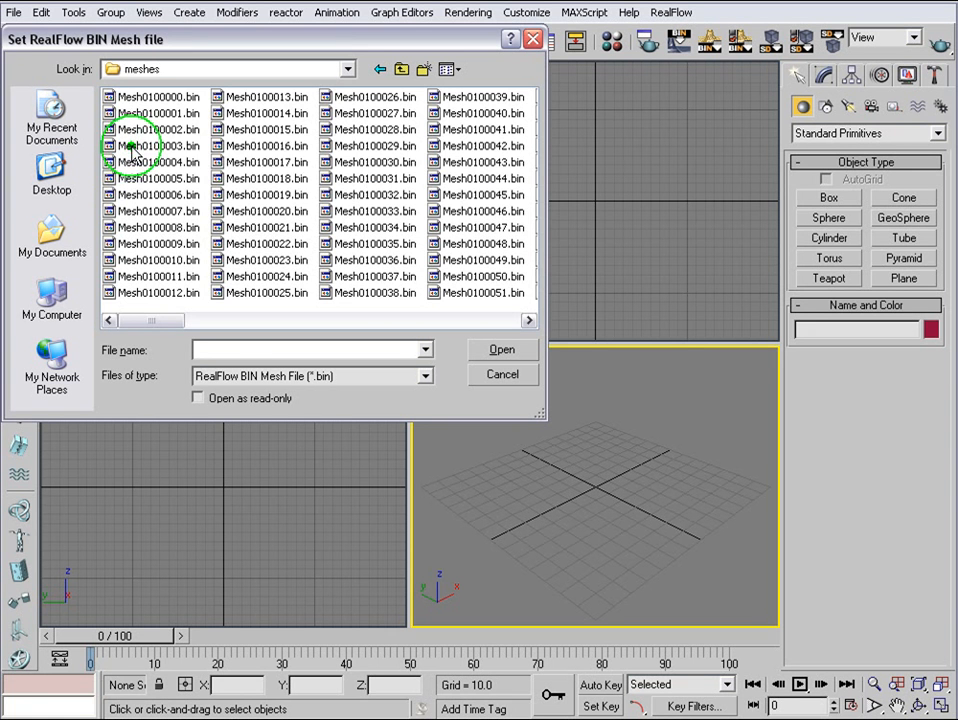
click(140, 96)
drag(135, 340, 36, 308)
click(493, 352)
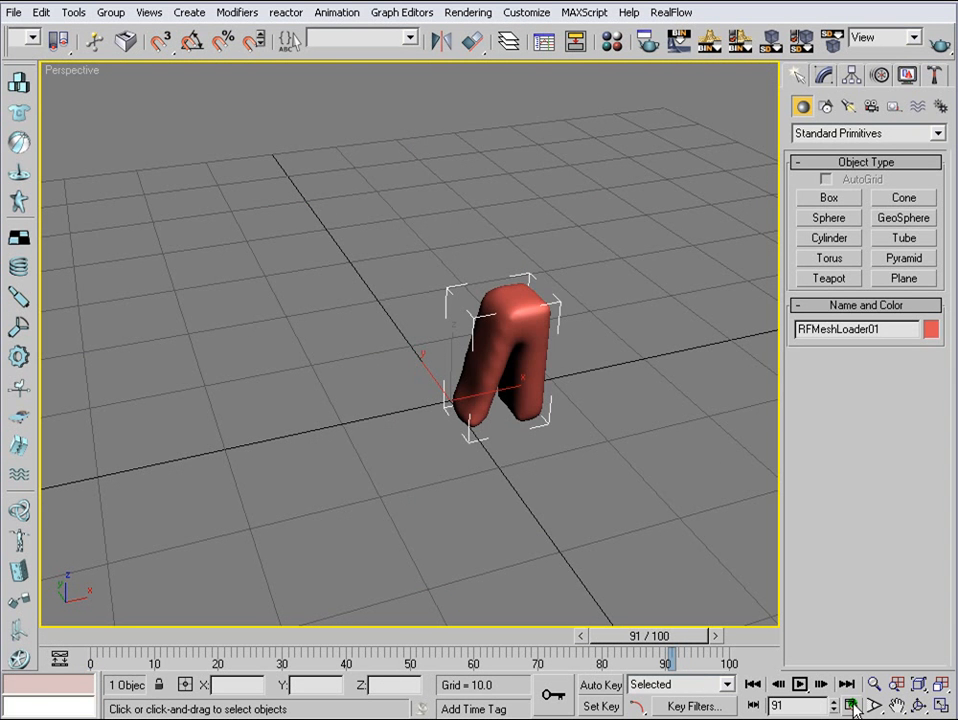
- Set the animation's end time to 300 and scrub the loaded mesh to frame 58
click(852, 705)
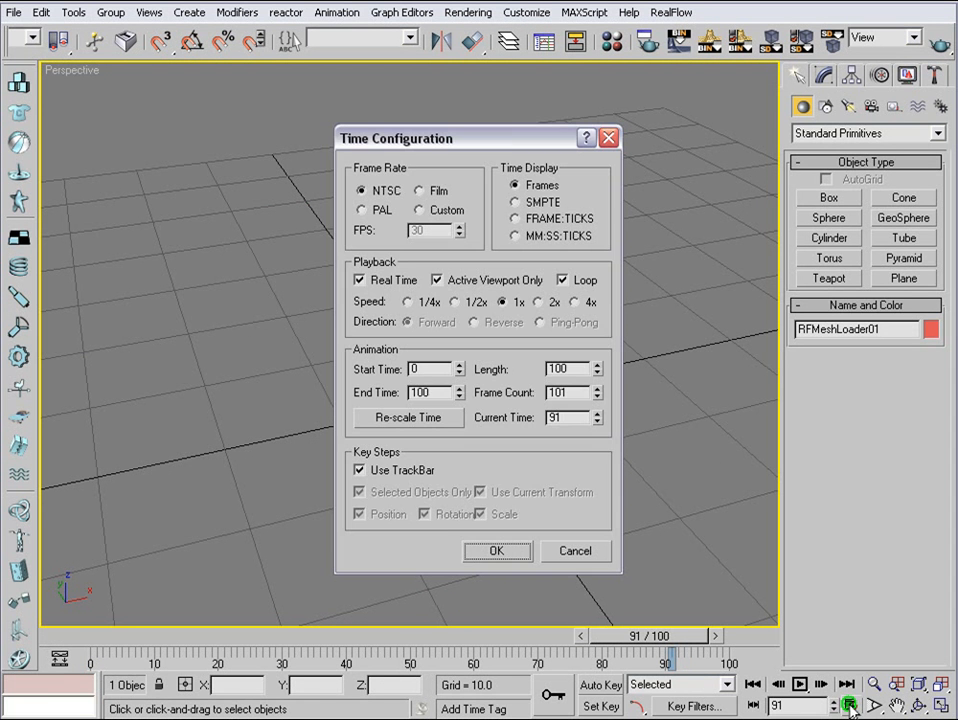
text(300)
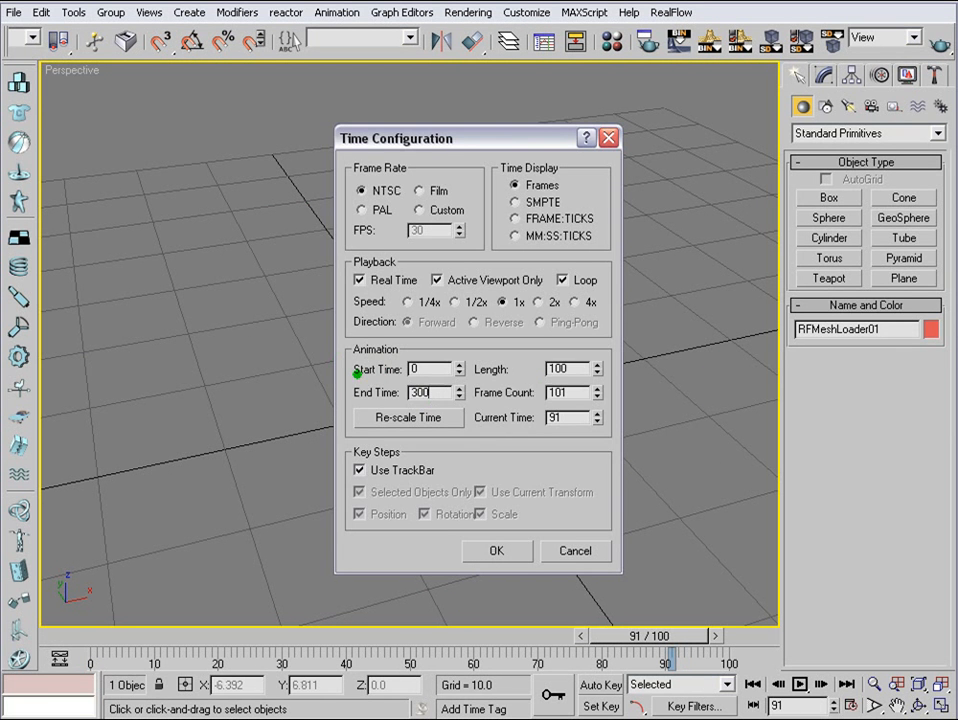
click(520, 559)
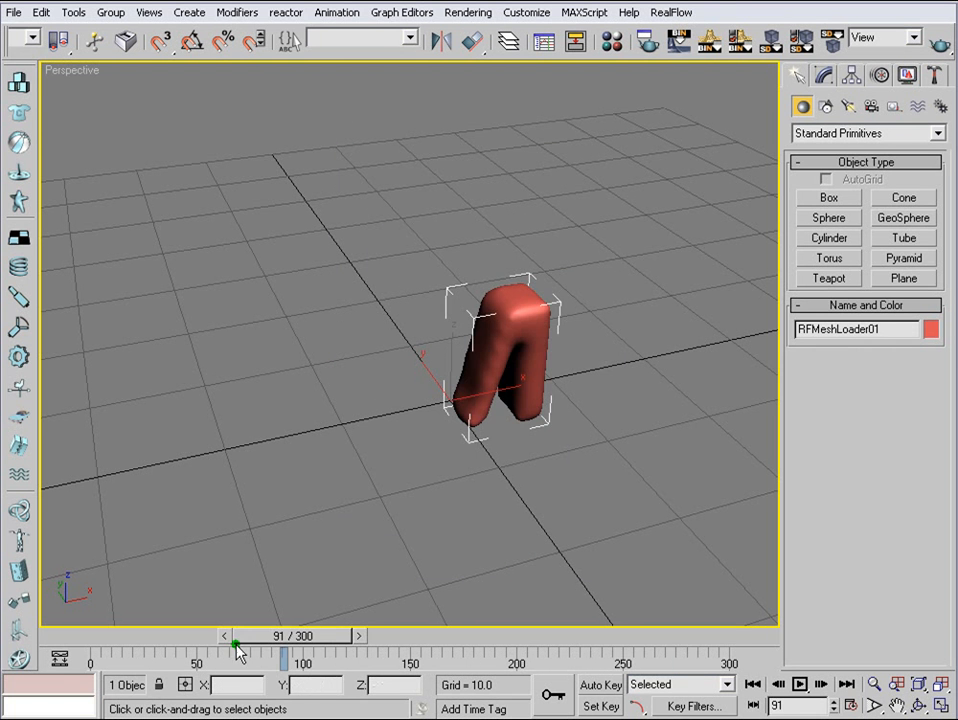
mouse_move(292, 636)
mouse_down()
mouse_move(128, 634)
mouse_move(676, 635)
mouse_move(172, 597)
mouse_move(248, 580)
mouse_up()
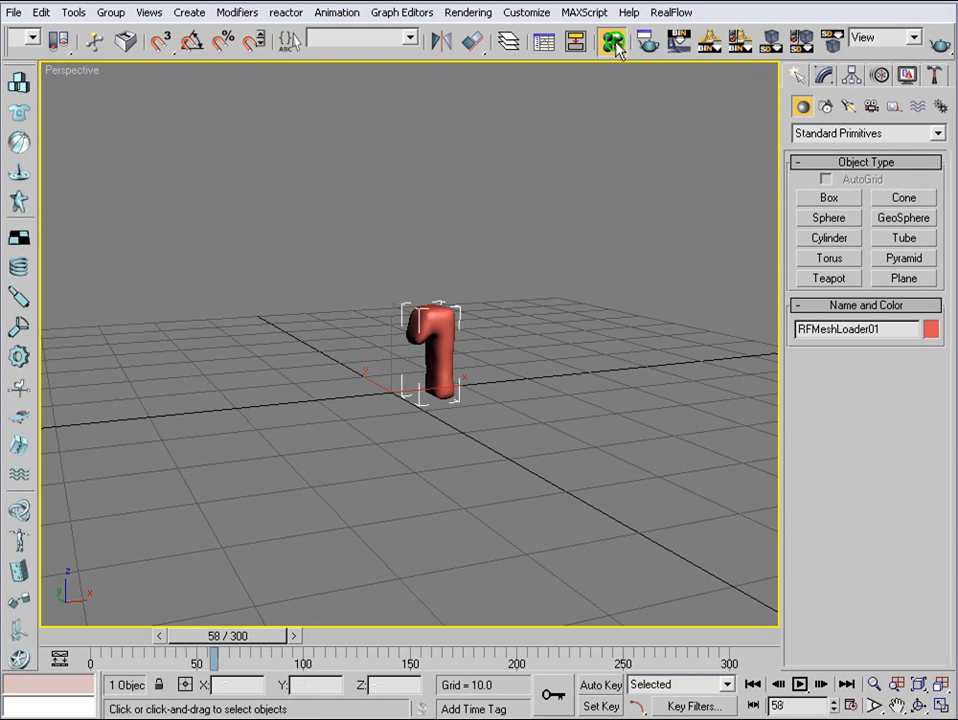
- Add a Raytrace map to the Reflection channel of the first sample material
click(612, 40)
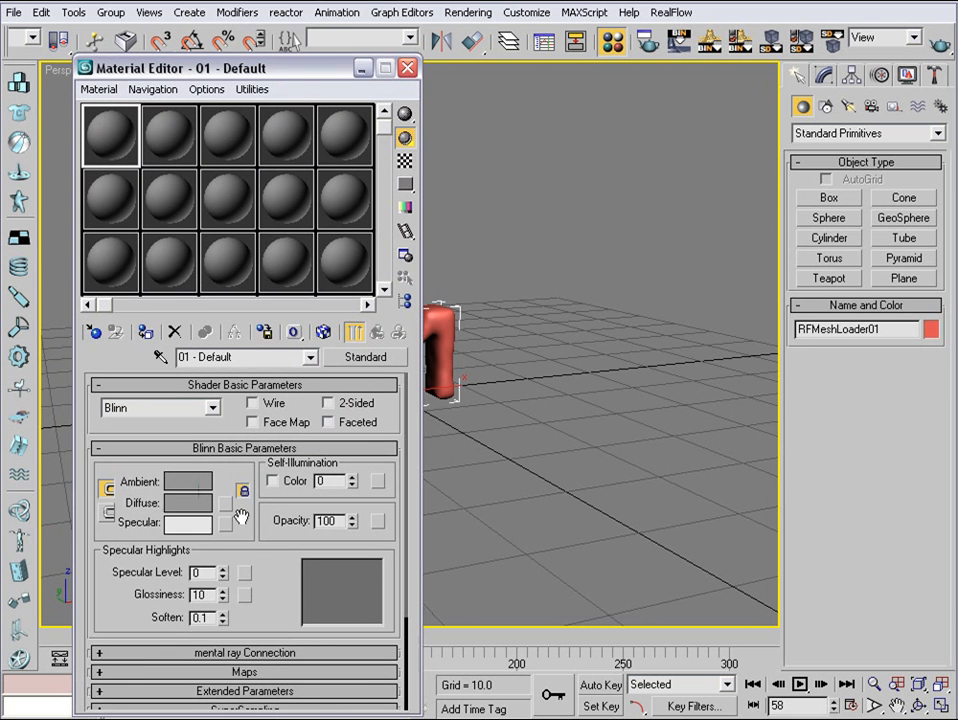
drag(297, 93, 307, 30)
click(270, 605)
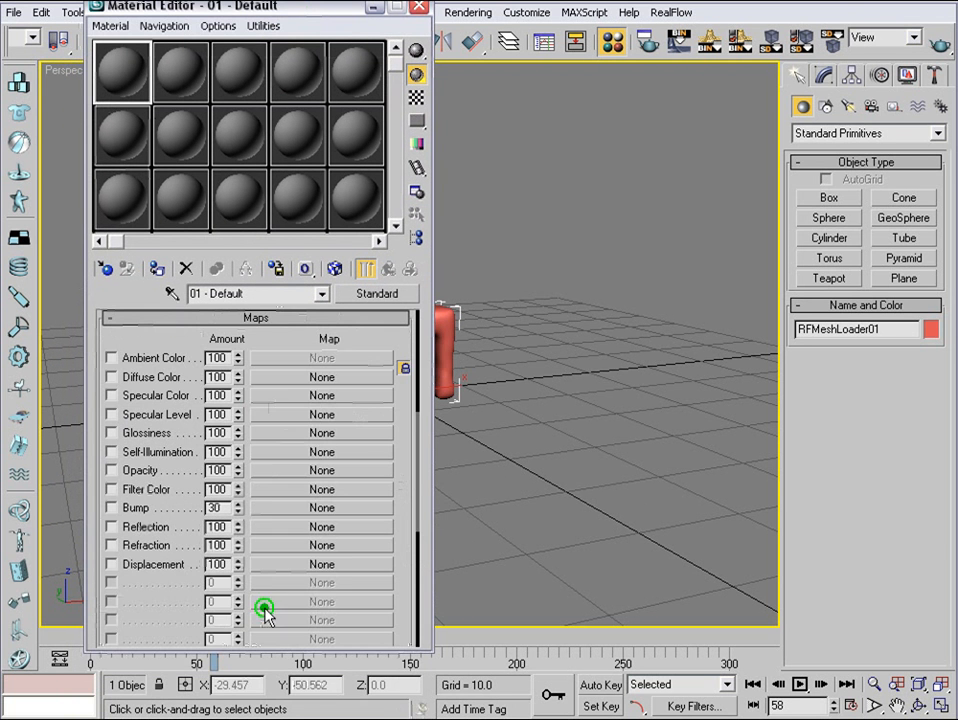
click(300, 527)
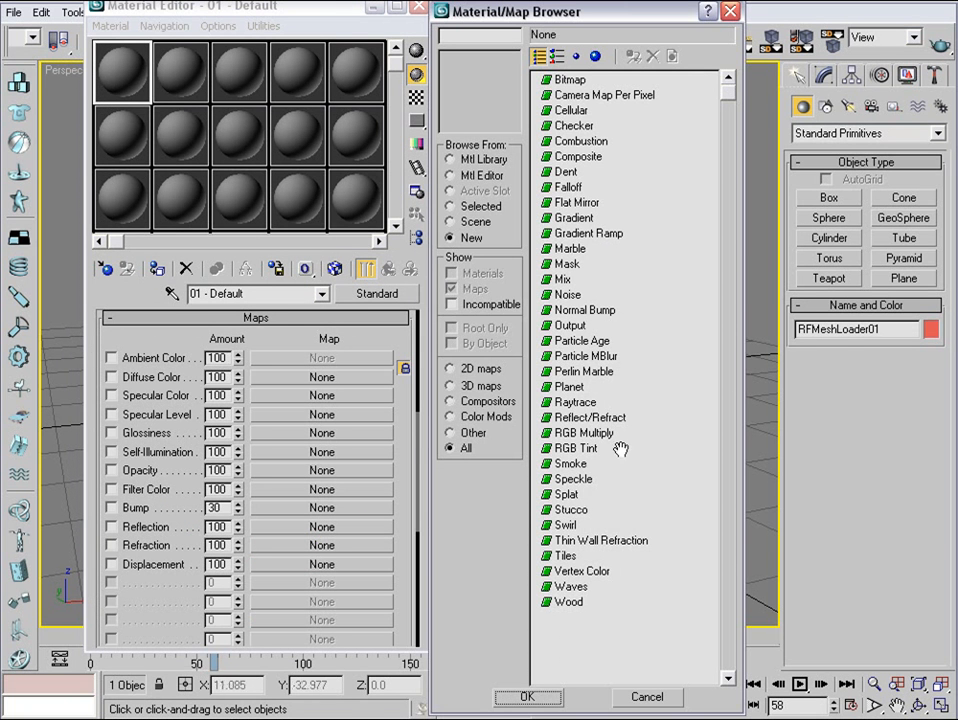
double_click(576, 402)
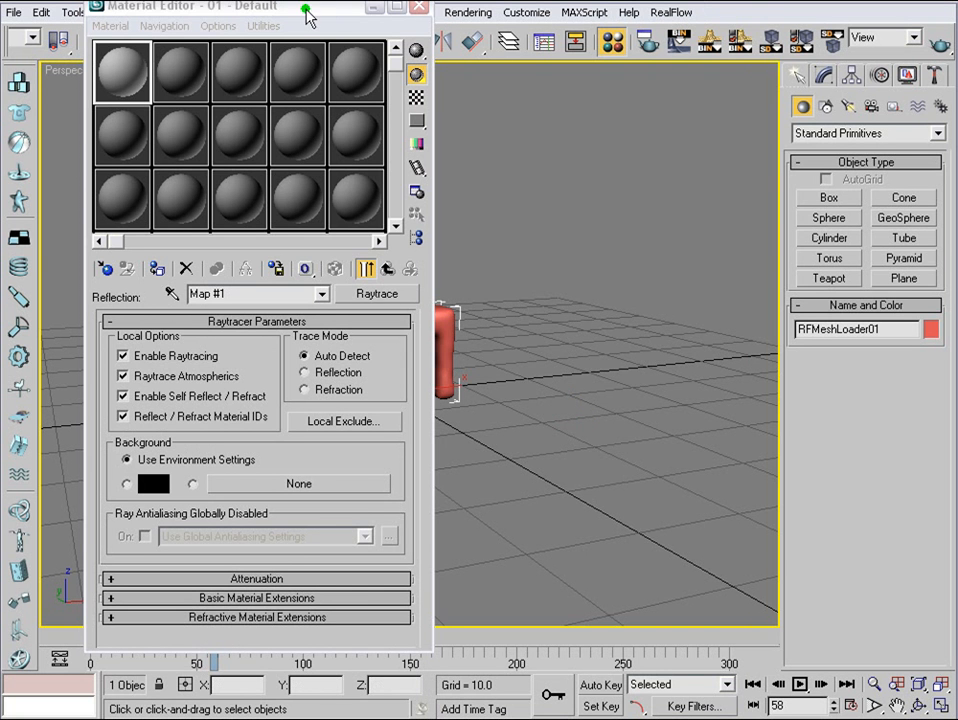
- Apply the raytraced material to the liquid mesh with a Specular Level of 70, and copy it to the second sample slot
drag(312, 17, 714, 17)
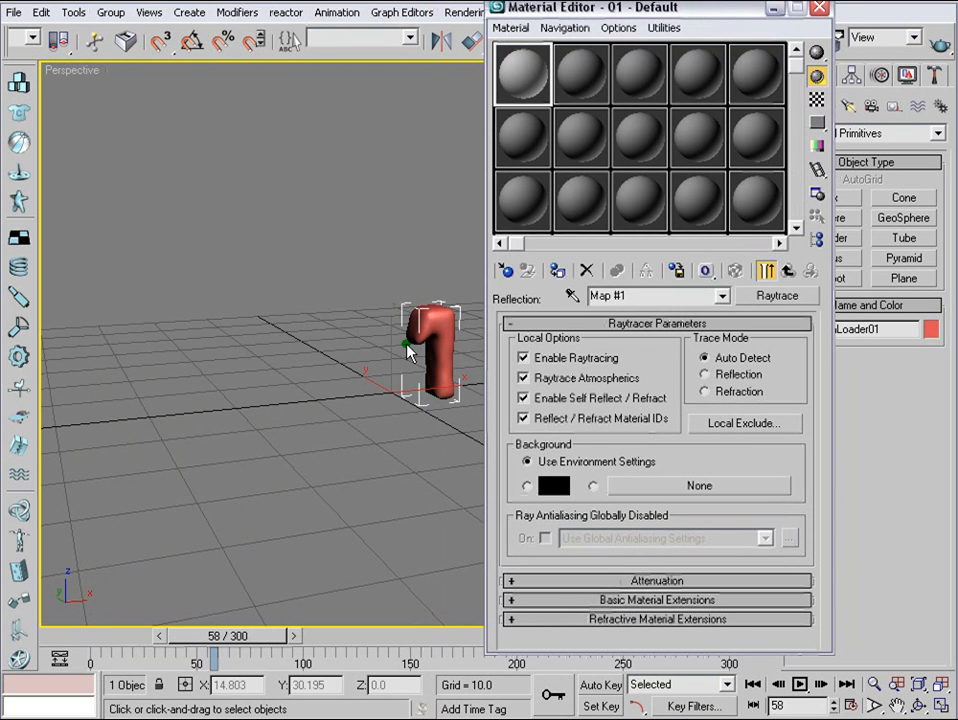
click(556, 271)
click(797, 275)
drag(635, 457, 643, 387)
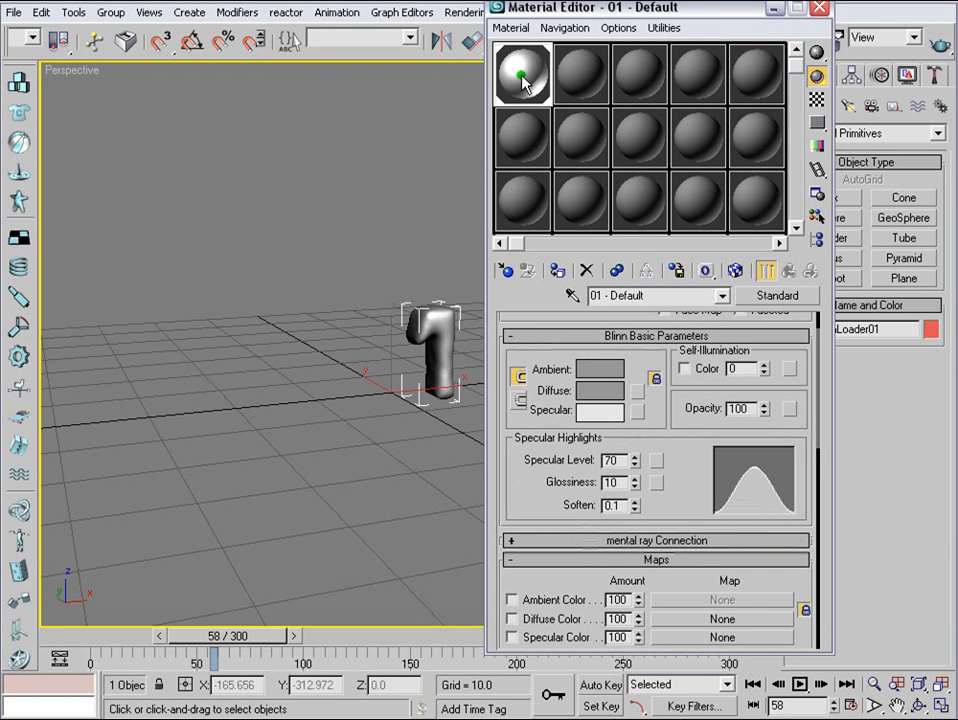
drag(515, 72, 576, 74)
drag(723, 8, 0, 104)
- Create a floor plane beneath the liquid mesh, about 578 long and about 415 wide
click(887, 280)
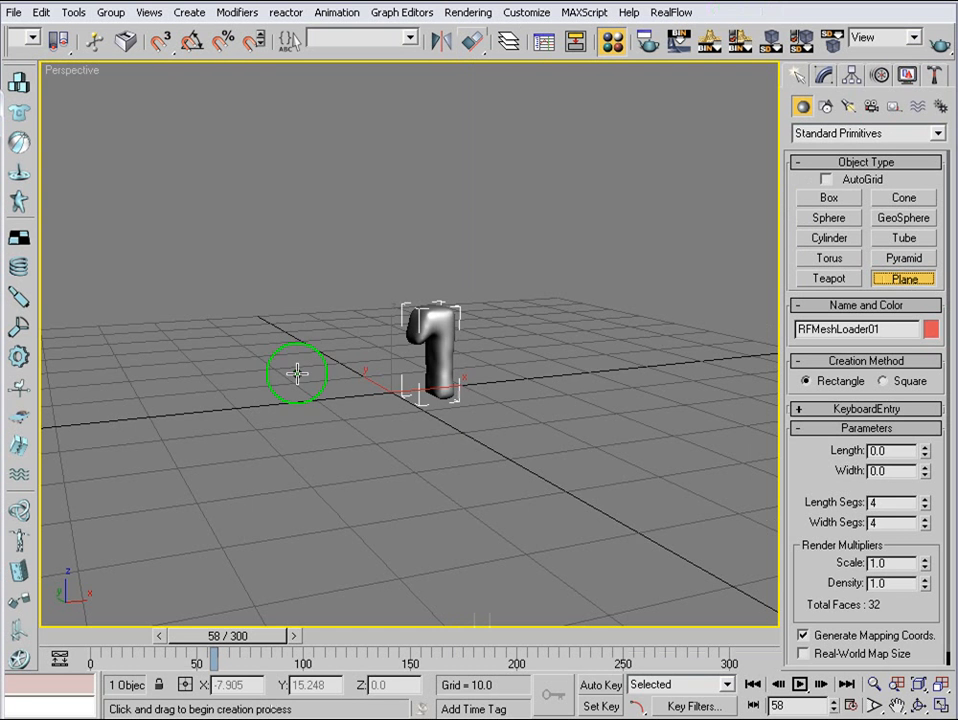
drag(118, 363, 926, 245)
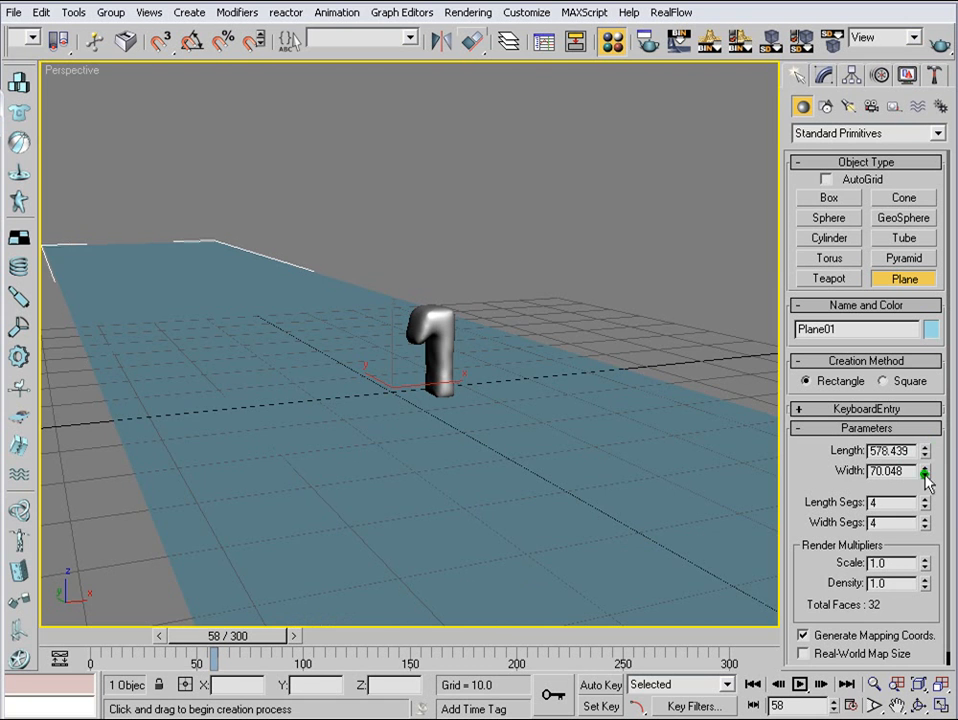
drag(926, 475, 926, 285)
alt+middle_drag(512, 372, 520, 460)
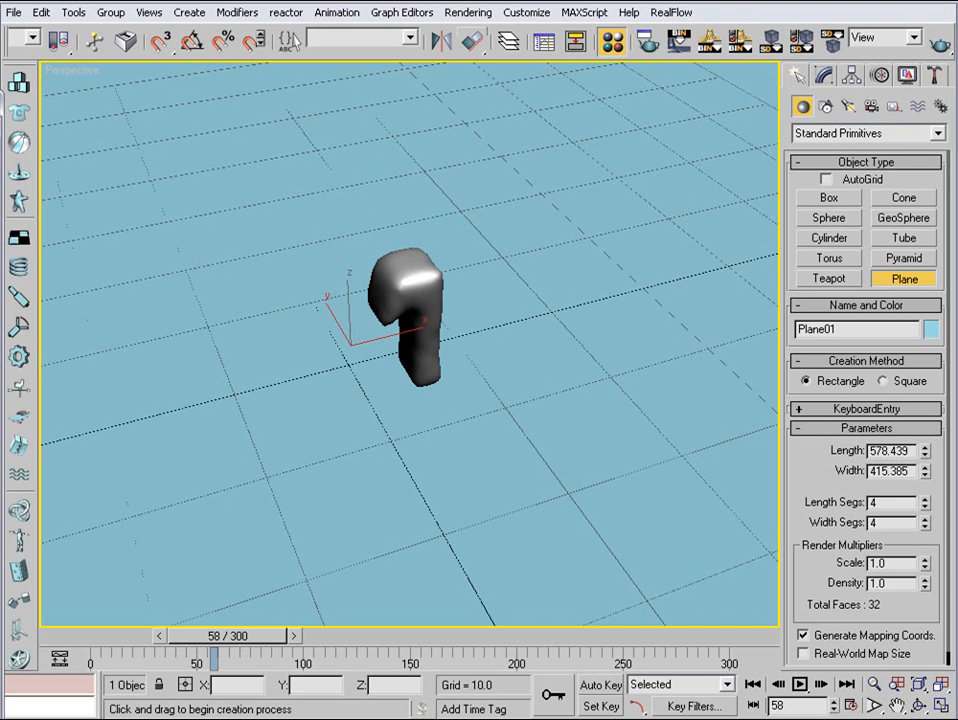
- Apply the copied material to the plane as "floor" and set its Reflection amount to 35
key(alt+x)
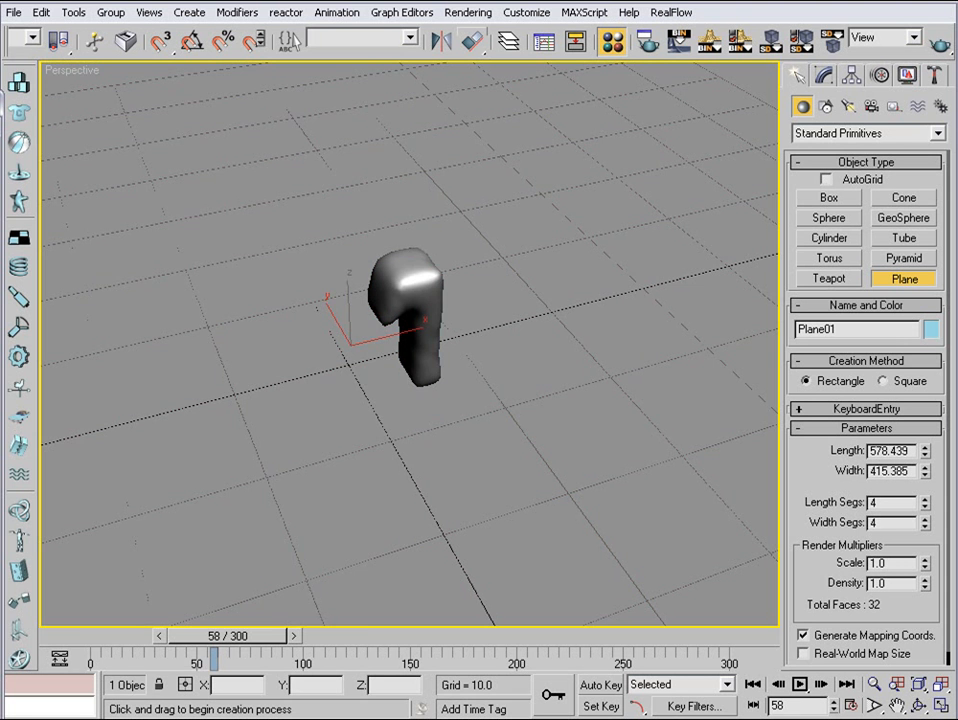
key(m)
drag(271, 46, 311, 30)
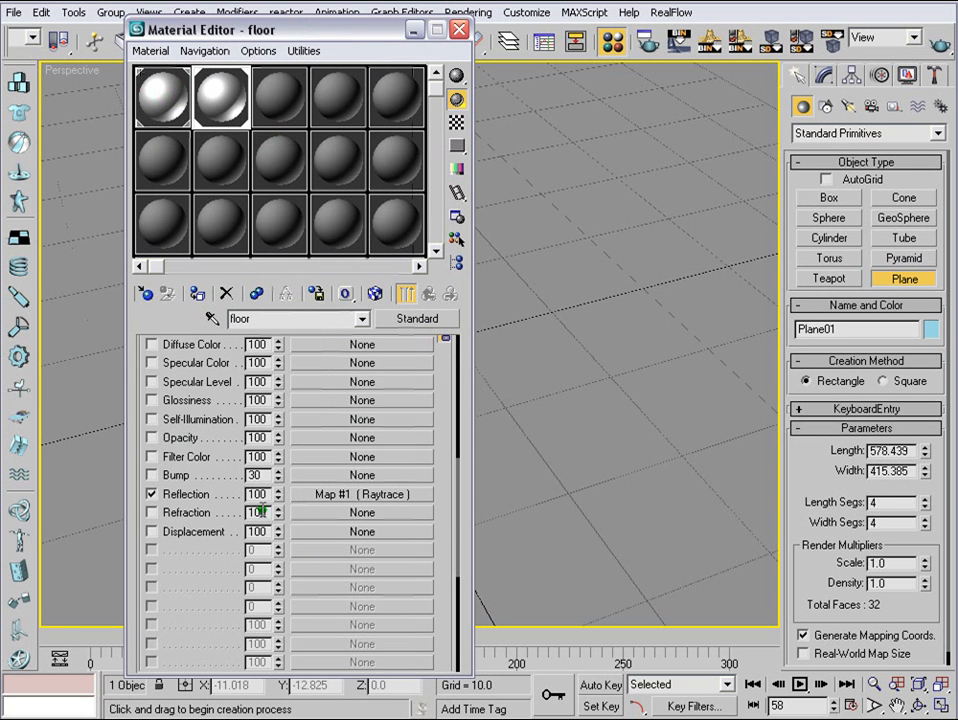
drag(263, 494, 213, 483)
key(Return)
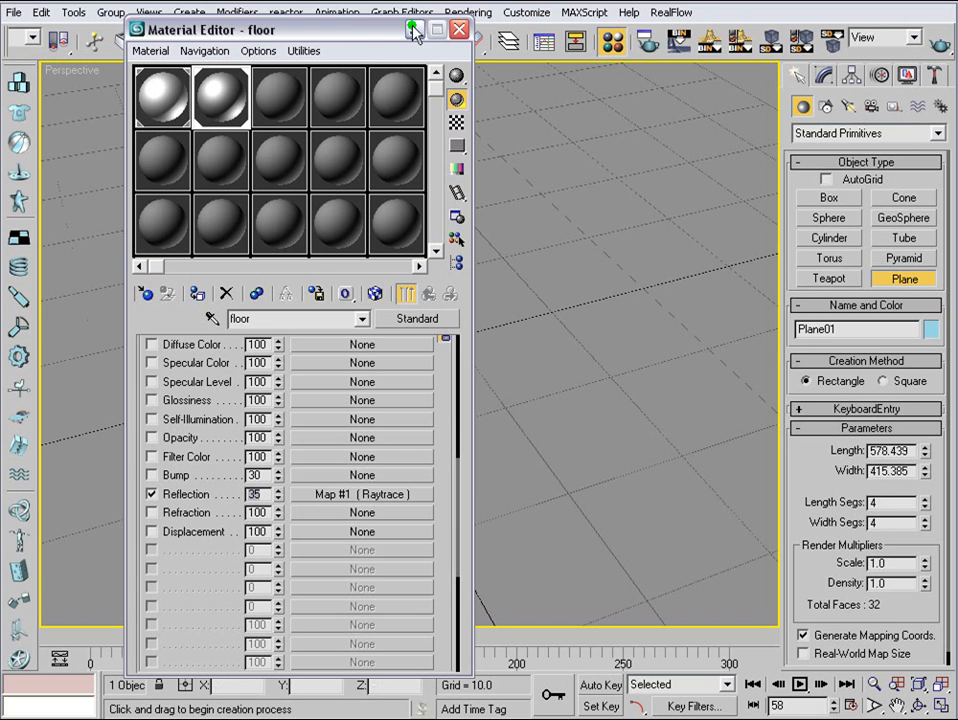
click(862, 76)
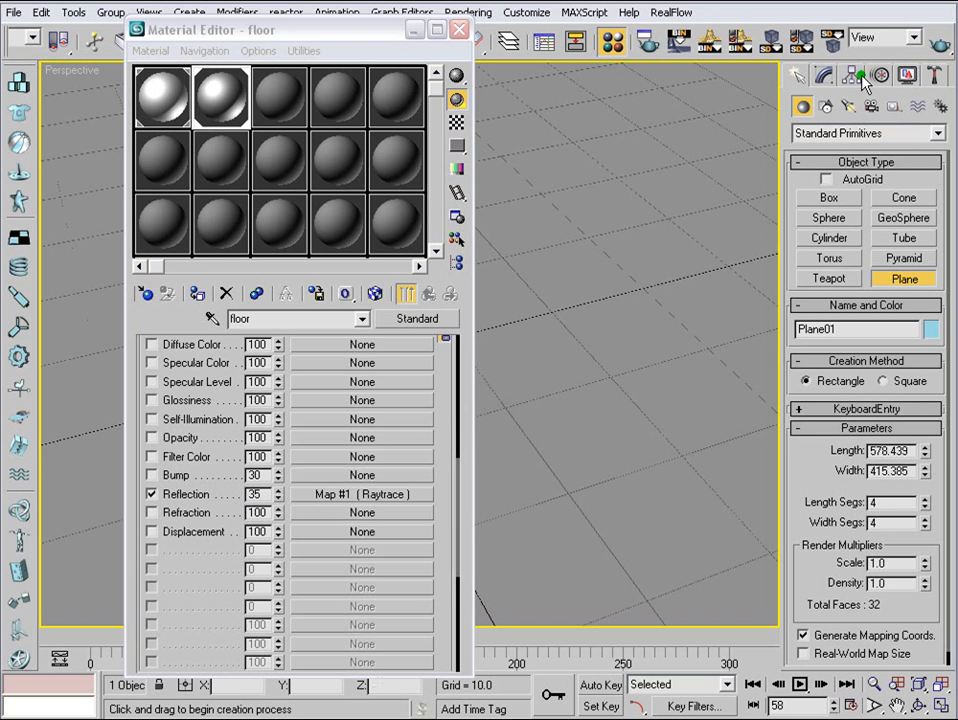
click(416, 30)
- Test-render the Perspective view at frame 58 to check the floor's reflection of the mesh
alt+middle_drag(434, 370, 446, 345)
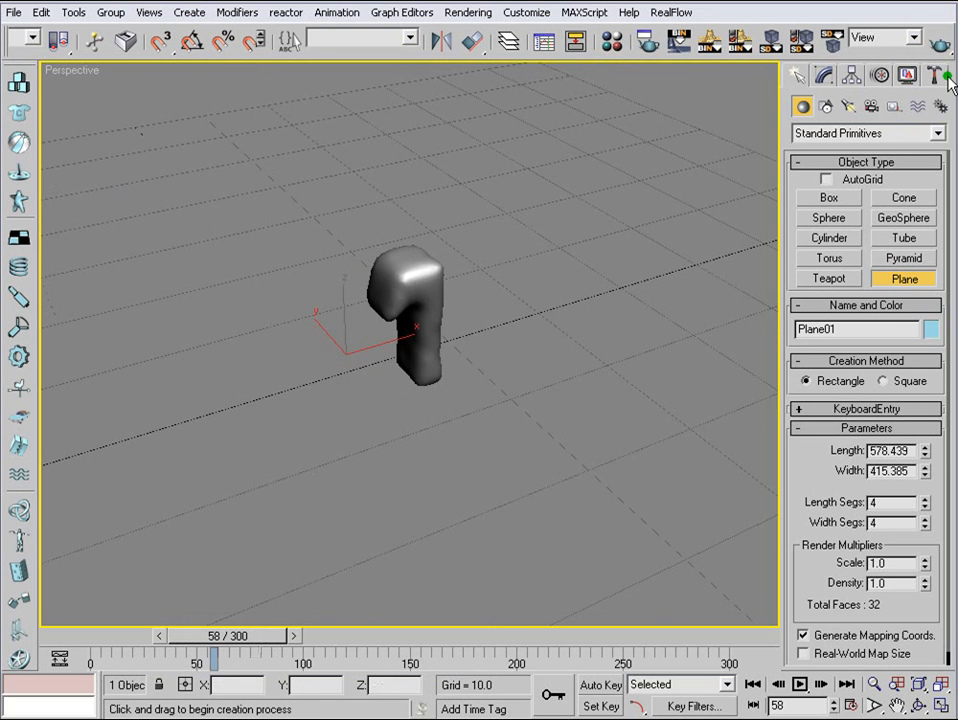
click(938, 43)
drag(776, 92, 700, 68)
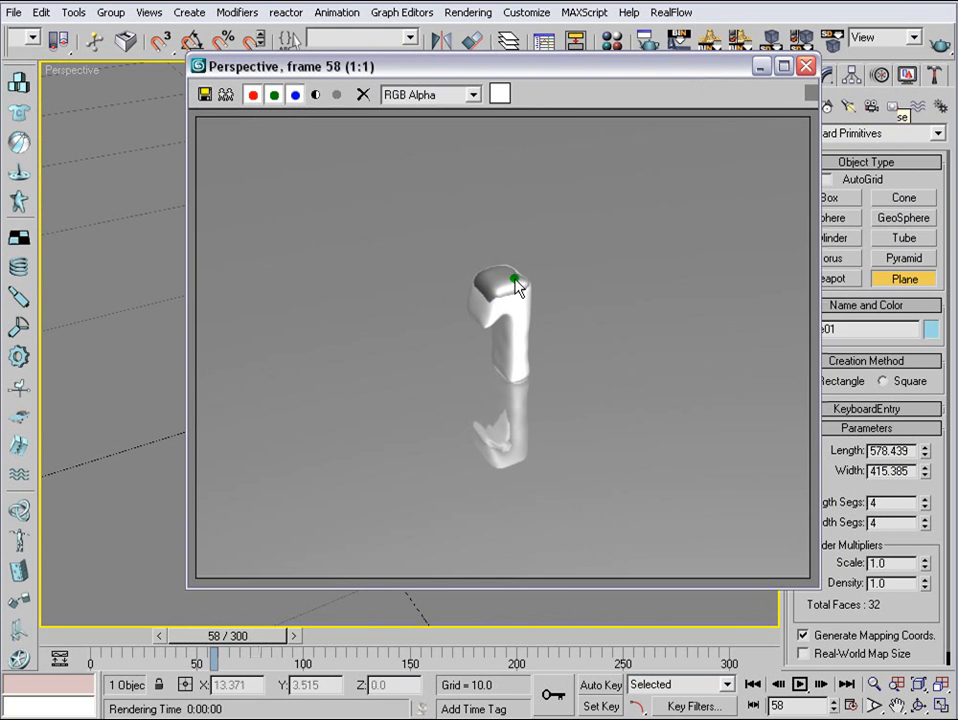
click(808, 66)
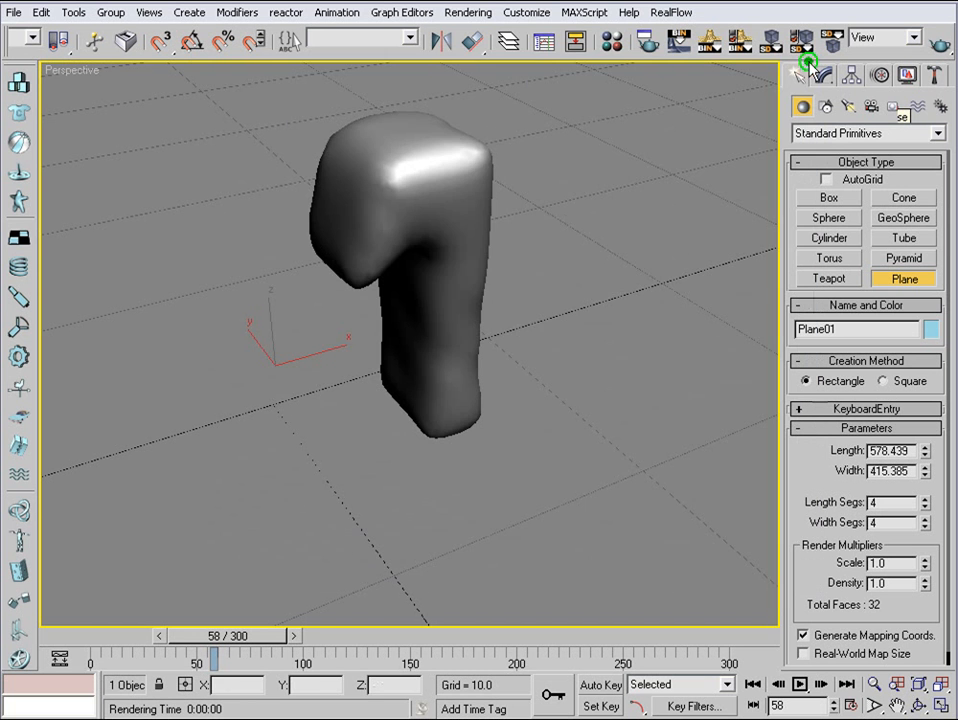
- Turn on the raytracer's Global Ray Antialiaser with the Fast Adaptive Antialiaser in the render settings
click(467, 20)
click(482, 30)
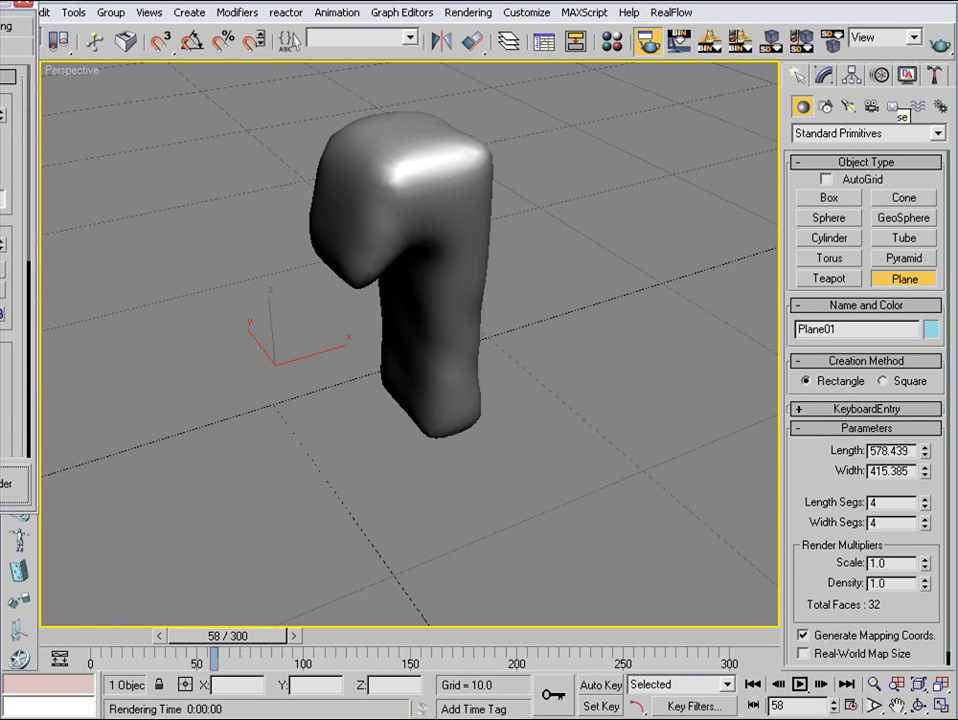
drag(2, 4, 508, 80)
click(476, 102)
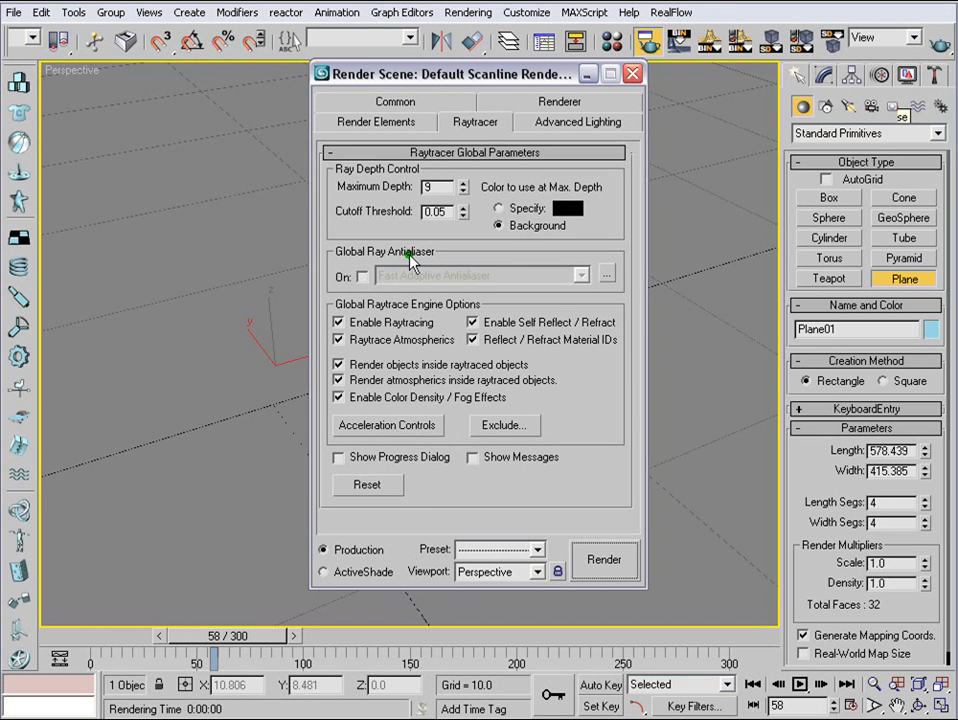
click(362, 276)
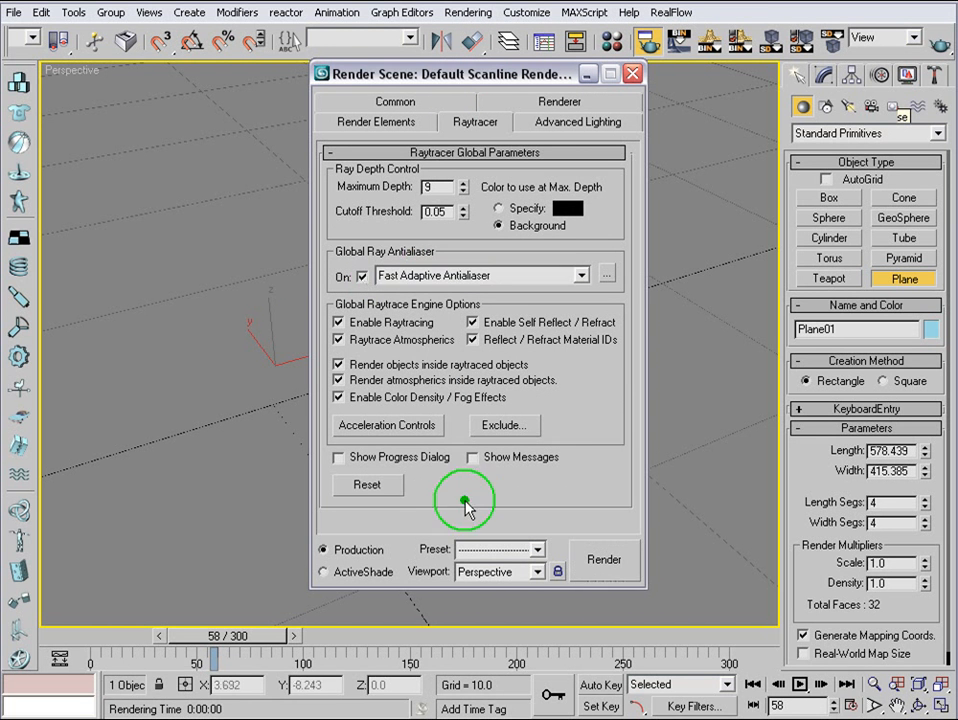
- Render a closer Perspective view of frame 58 to check the antialiased reflections
click(577, 573)
click(938, 41)
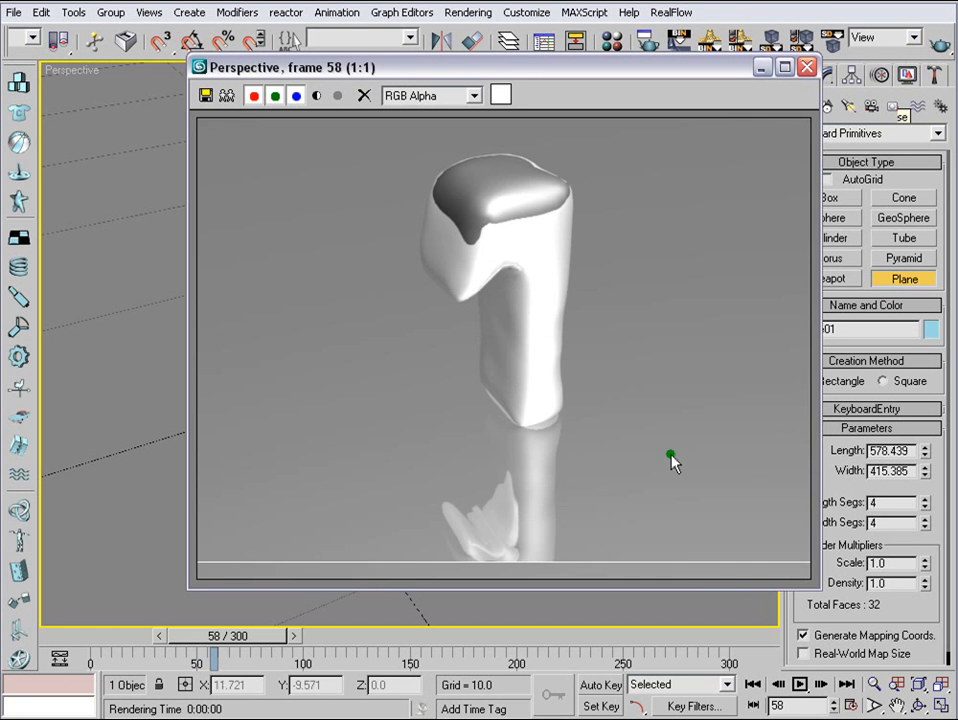
click(806, 67)
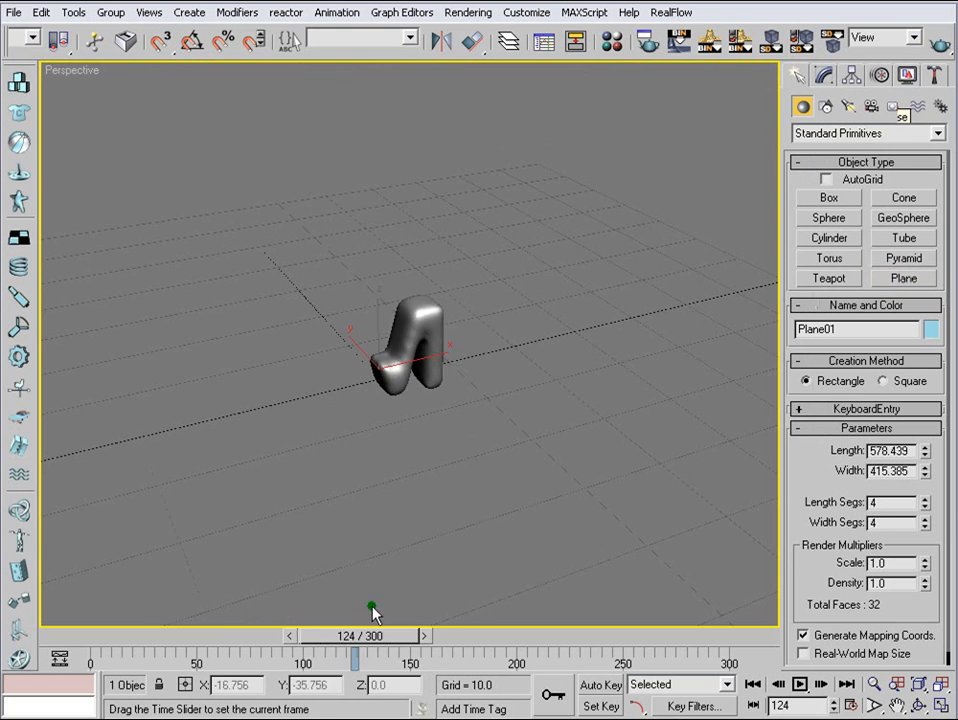
- Scrub to frame 194 and place a standard omni light on the floor behind the letter M
drag(374, 612, 498, 614)
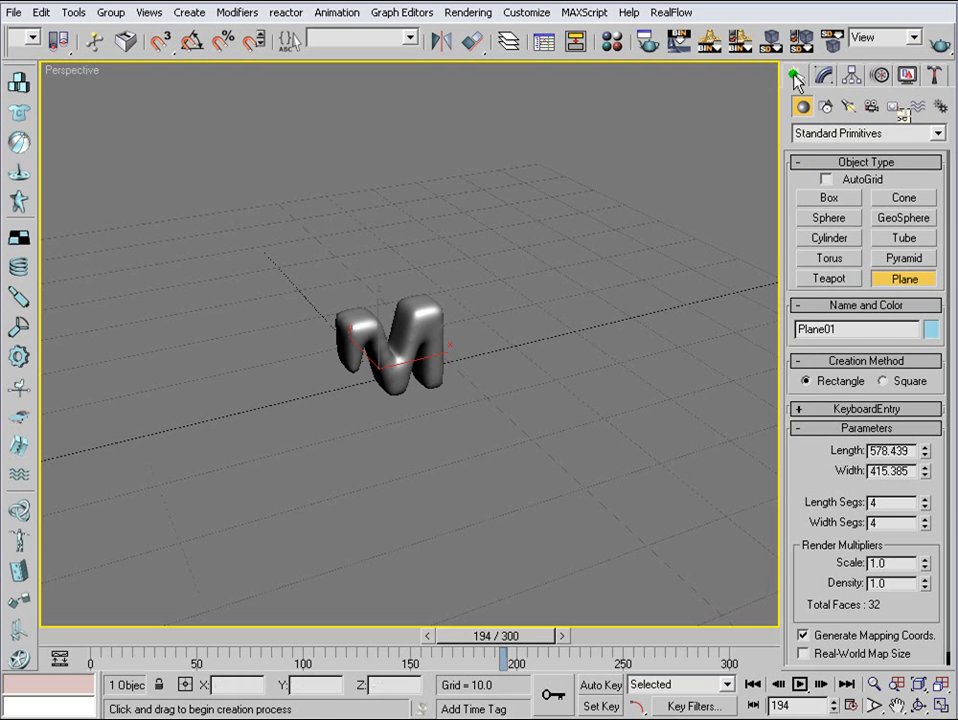
click(848, 106)
click(828, 240)
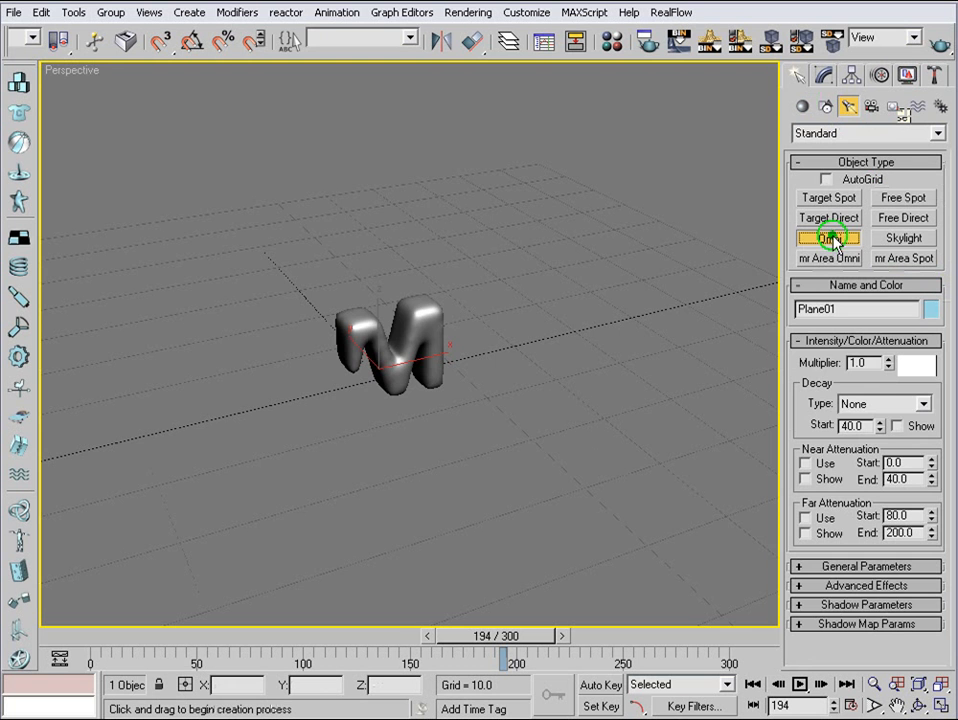
key(alt+w)
click(626, 434)
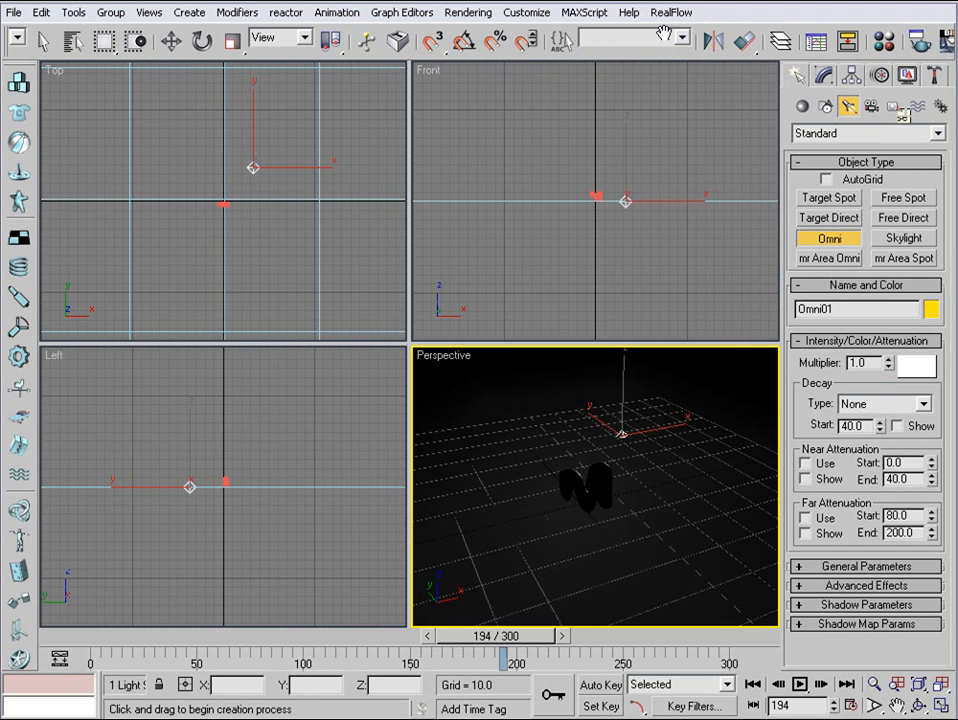
- Move the omni light above and in front of the letter, to about X 32.7, Y -37.5, Z 36.7
click(171, 40)
click(190, 478)
drag(191, 438, 194, 391)
drag(239, 441, 294, 442)
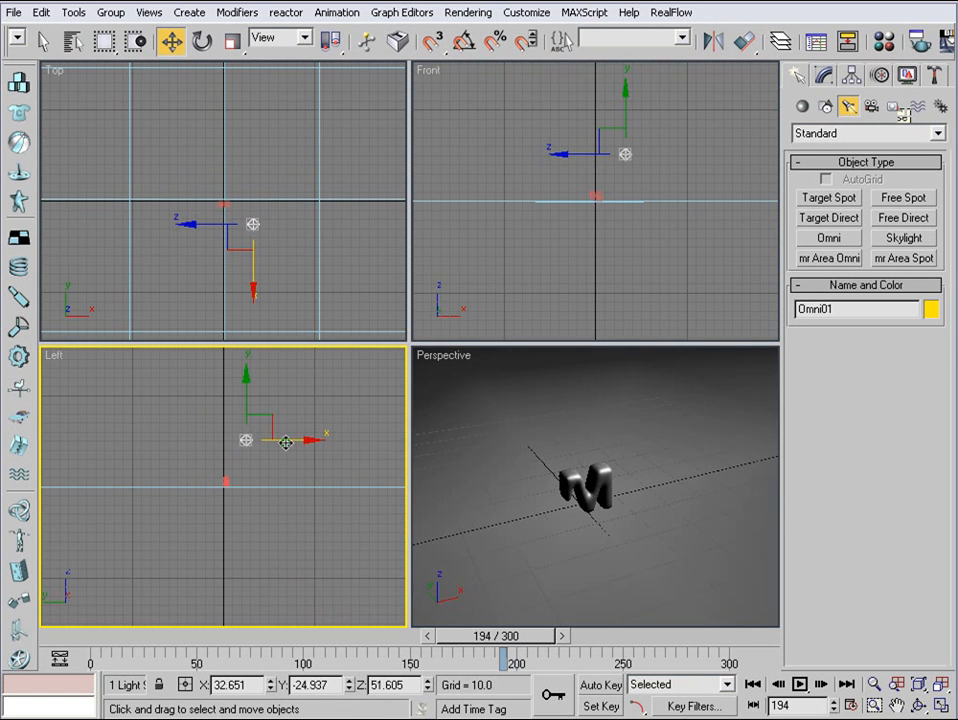
drag(248, 400, 248, 413)
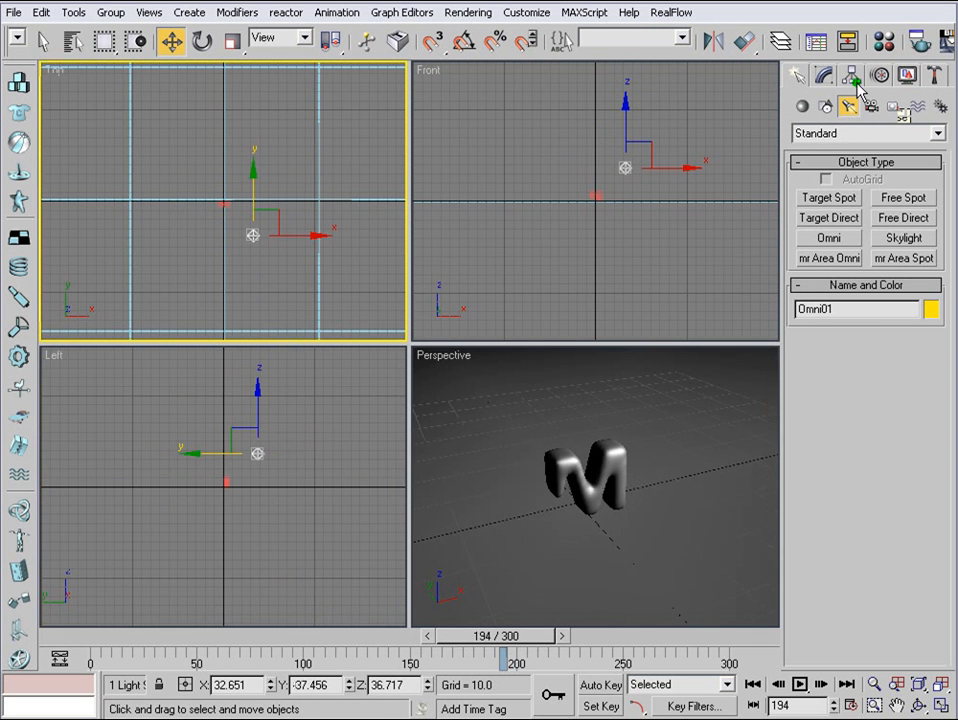
- Enable shadow map shadows for the omni light in front of the letter
click(826, 76)
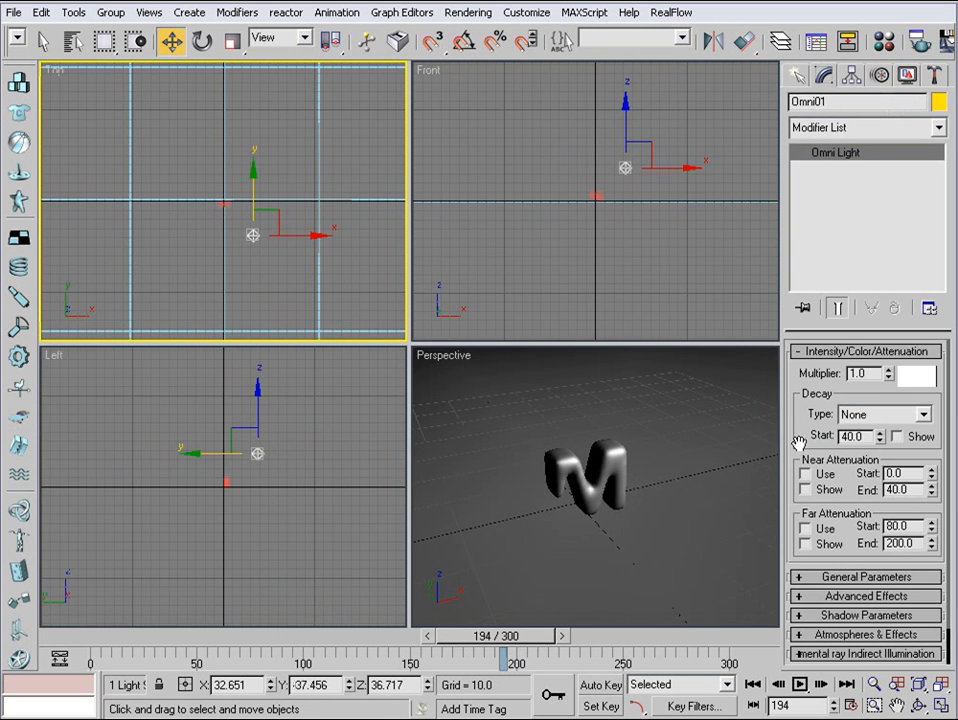
click(811, 577)
drag(810, 546, 806, 426)
- Copy the omni light behind the letter to about X -16.9, Y 23.6, and raise the original light to about Z 74.5
click(253, 207)
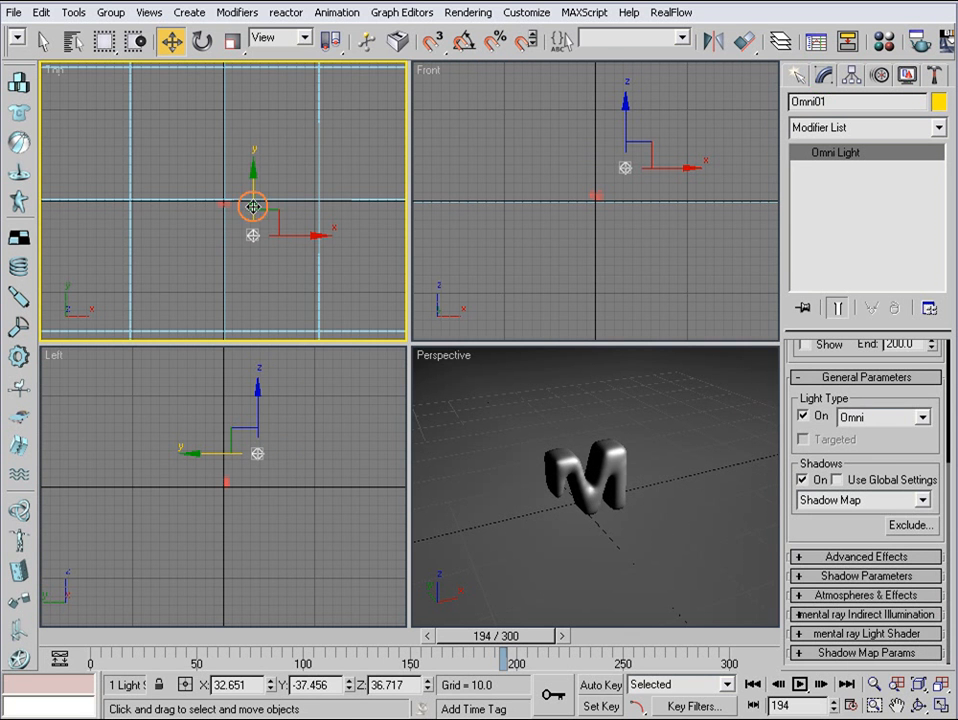
mouse_move(253, 201)
shift+mouse_down()
mouse_move(252, 86)
mouse_move(297, 155)
shift+mouse_up()
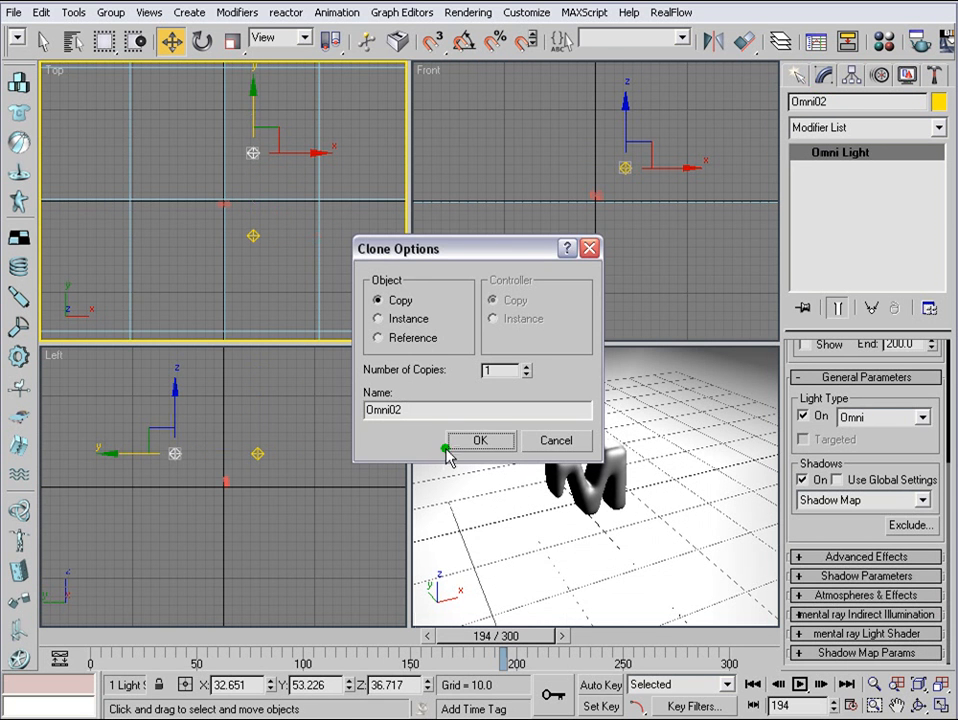
click(479, 440)
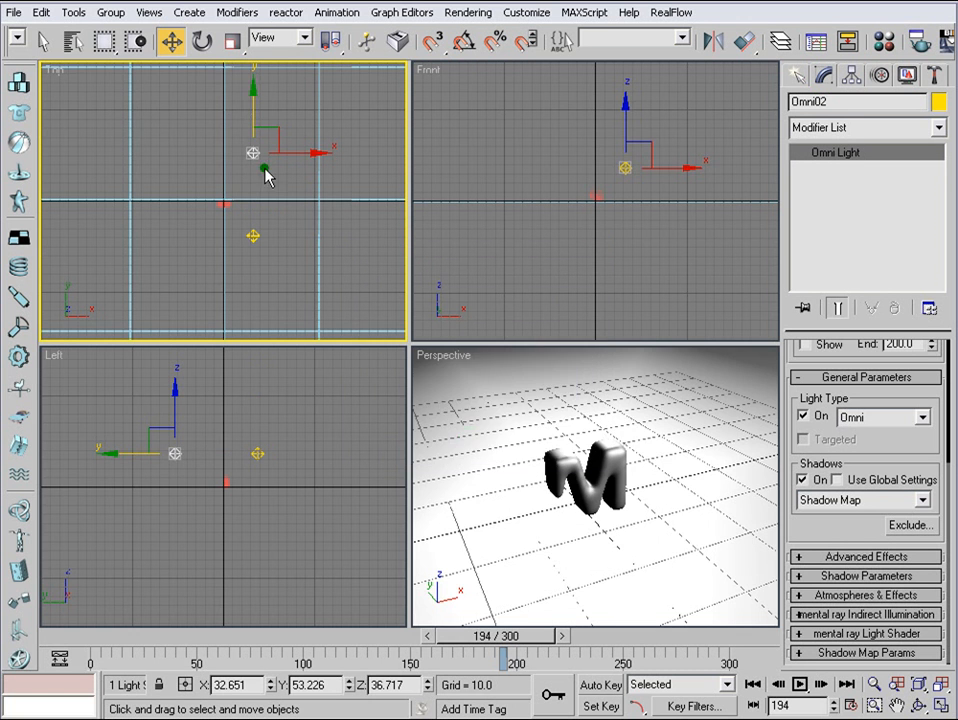
drag(297, 152, 251, 154)
drag(208, 121, 217, 148)
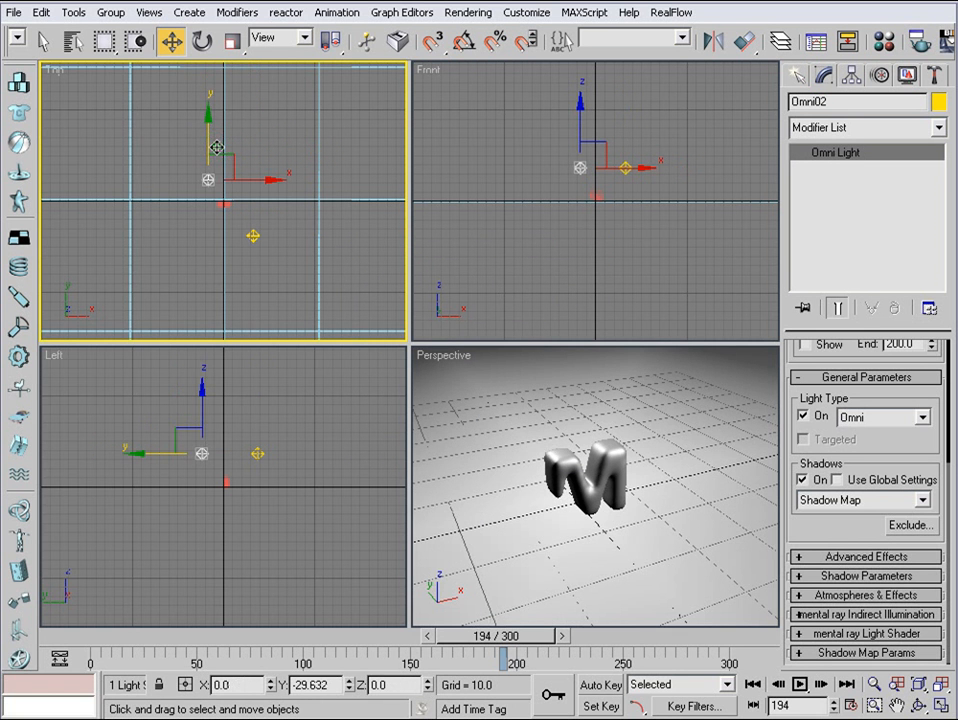
drag(257, 453, 257, 420)
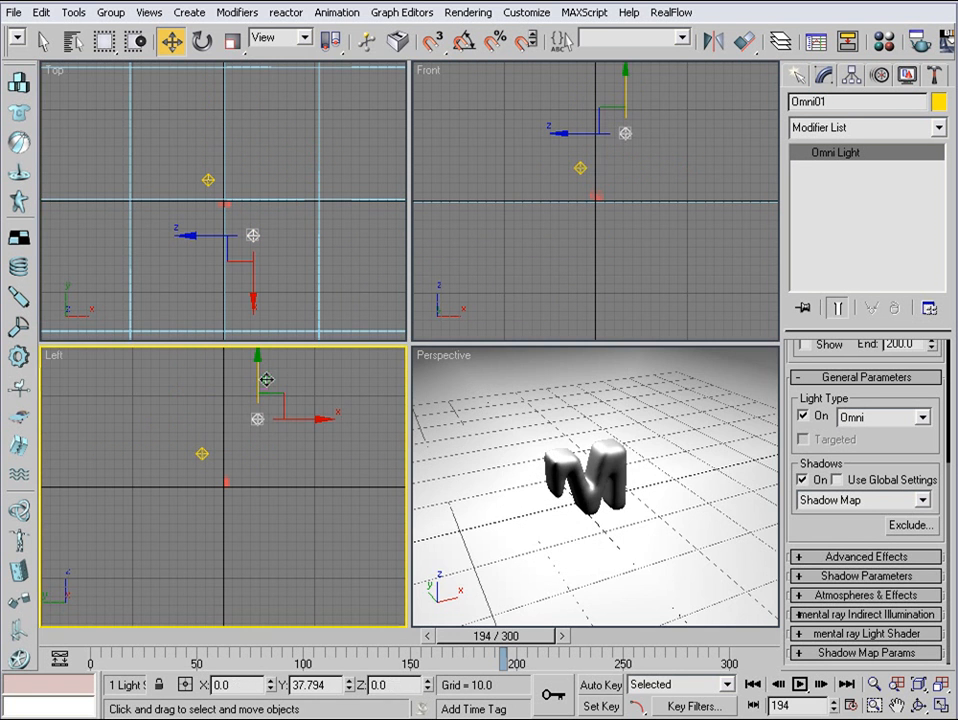
- Set the intensity multiplier of the copied omni light behind the letter to 0.3
click(201, 454)
drag(825, 393, 939, 647)
drag(873, 374, 802, 372)
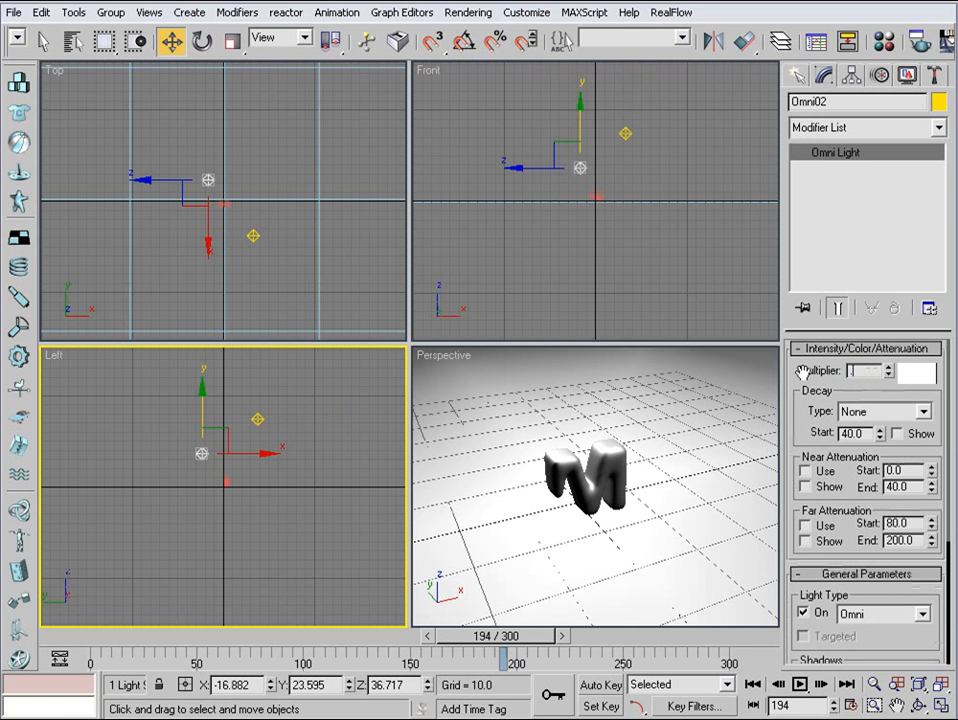
text(.3)
key(Return)
- Give the copied omni light a pale blue color of about RGB 212, 234, 244
click(933, 375)
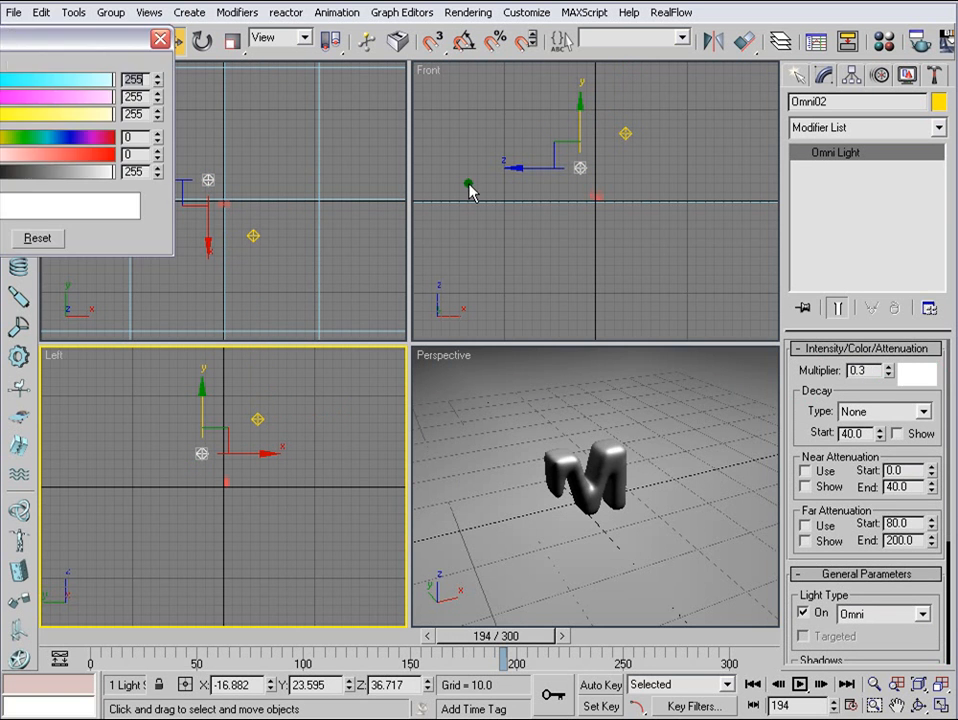
drag(2, 40, 427, 146)
click(307, 199)
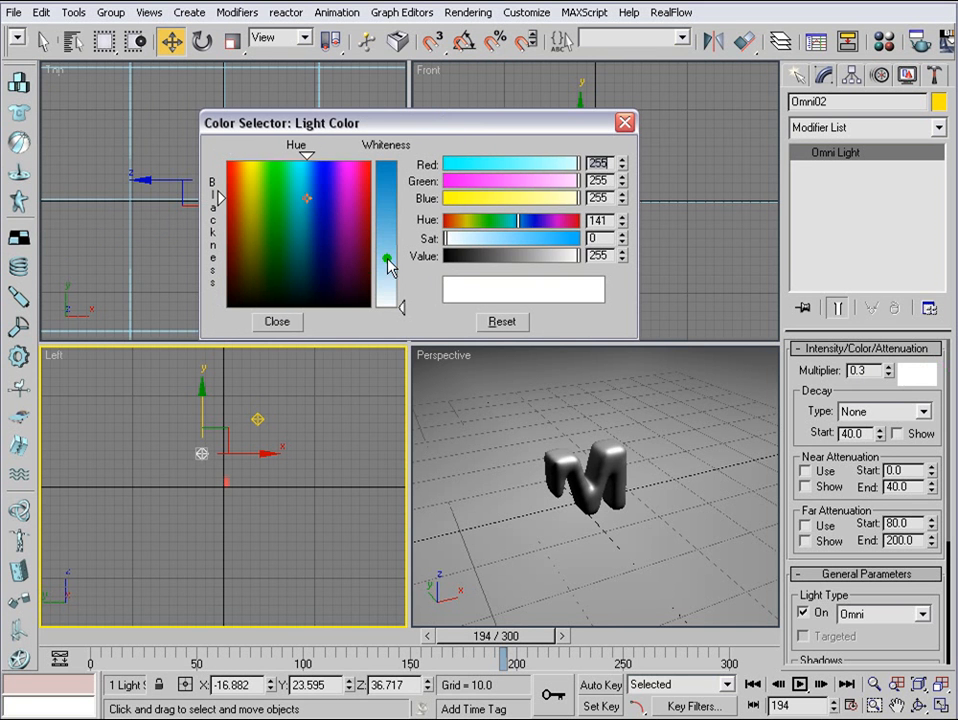
click(390, 268)
drag(403, 268, 403, 284)
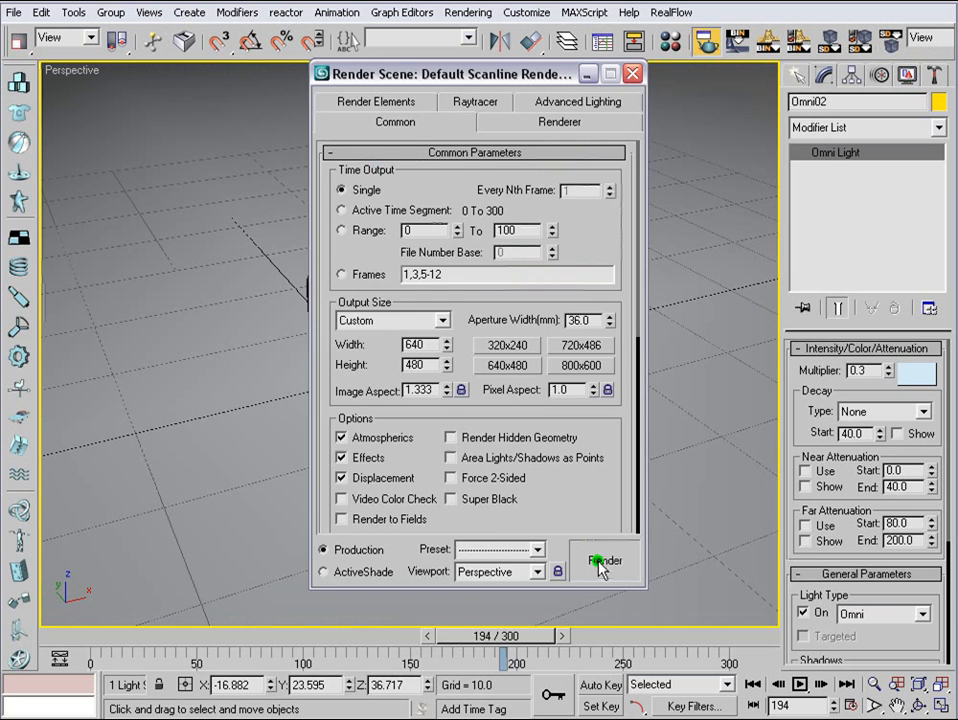
- Render the Perspective view at frame 194, then turn off shadows for the copied omni light
click(604, 564)
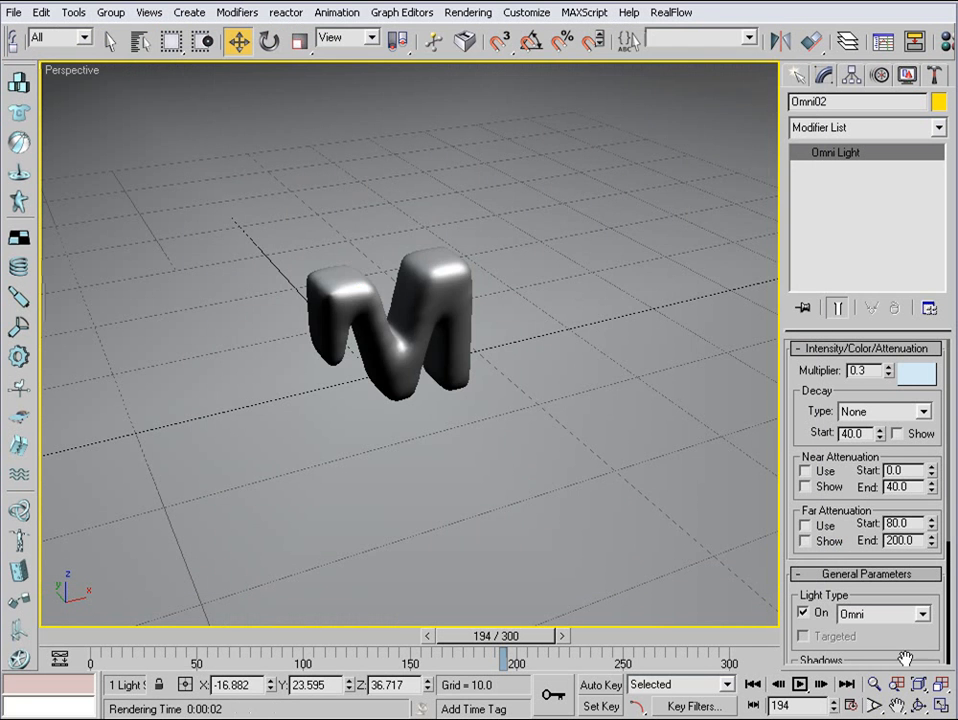
click(940, 706)
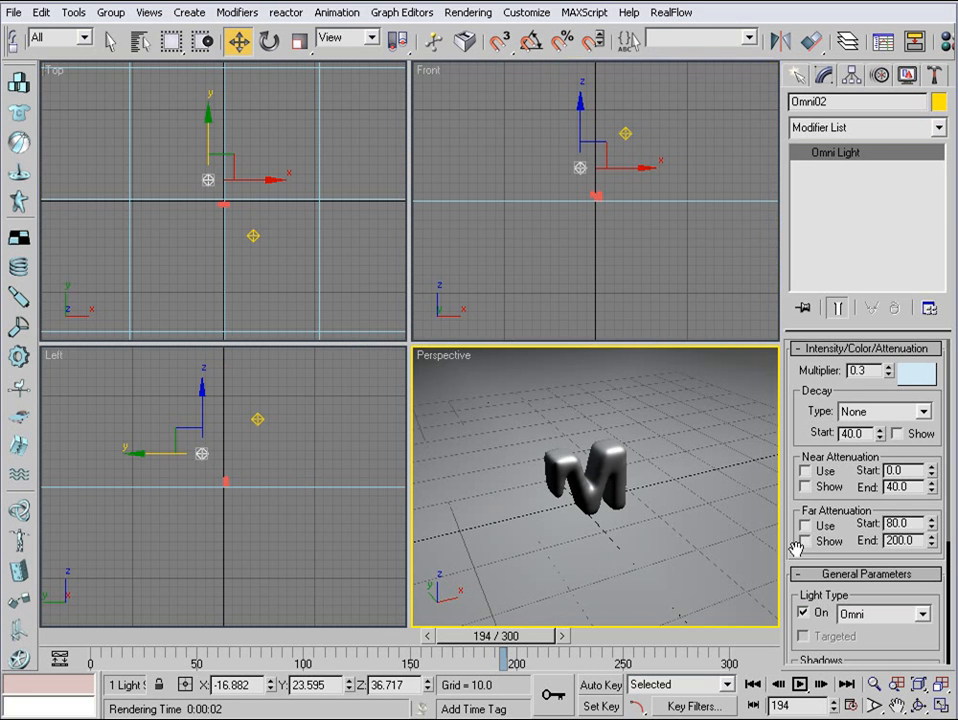
drag(797, 548, 810, 395)
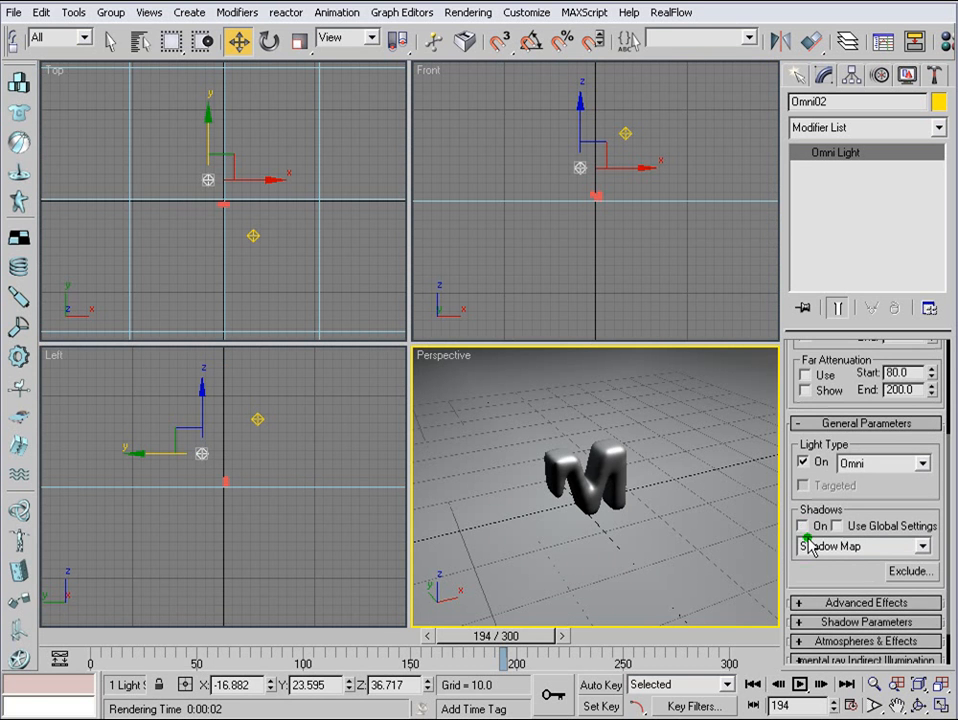
- Set the object shadow density of the original omni light in front of the letter to 0.8
click(254, 417)
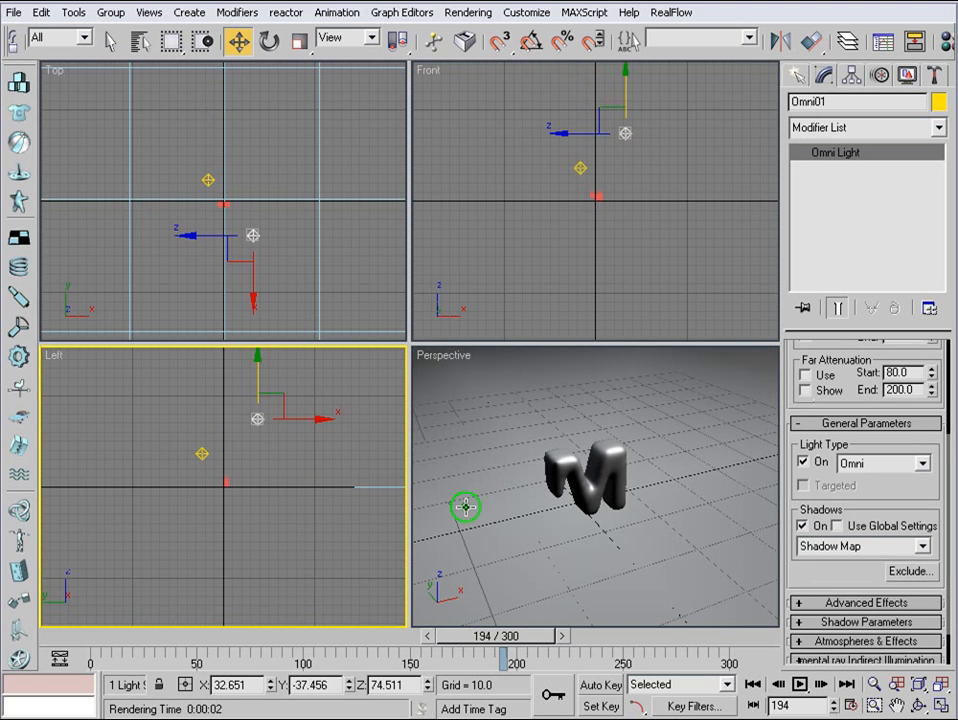
drag(834, 588, 872, 406)
click(845, 577)
double_click(903, 530)
text(.8)
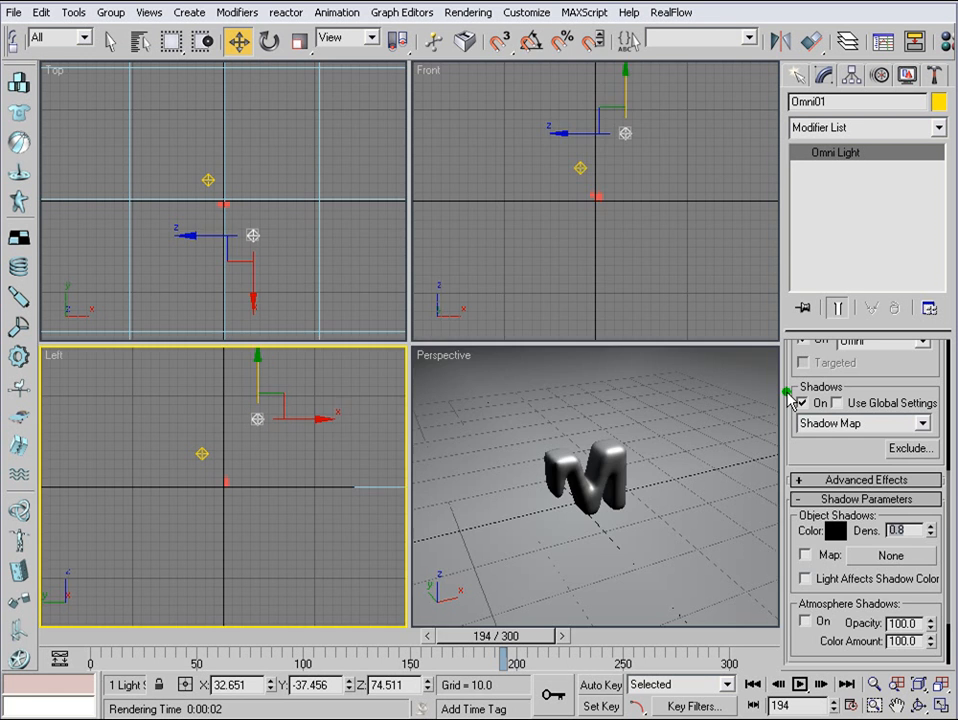
- Set the original light's shadow map size to 1024 and sample range to 6.0, and render frame 194 to check the shadow
key(F10)
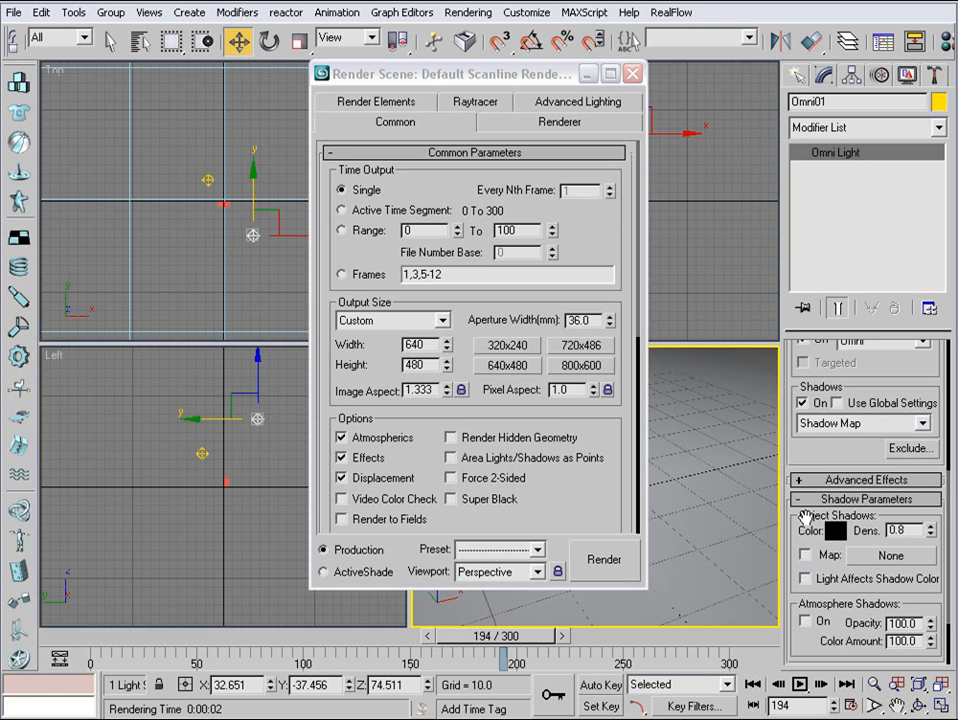
drag(802, 461, 812, 263)
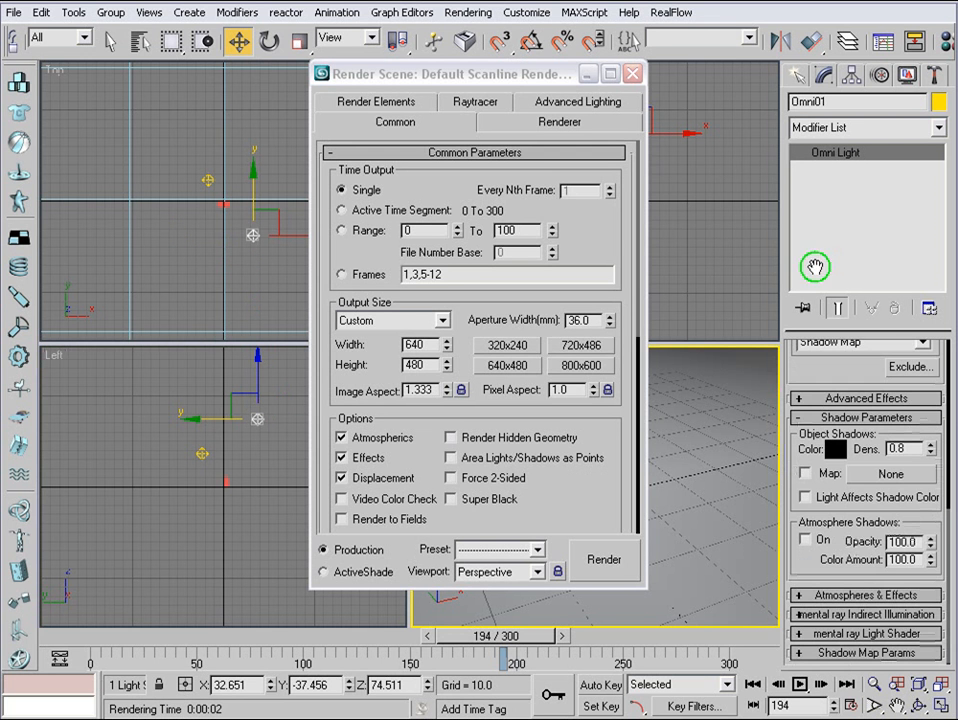
click(843, 652)
drag(917, 588, 861, 558)
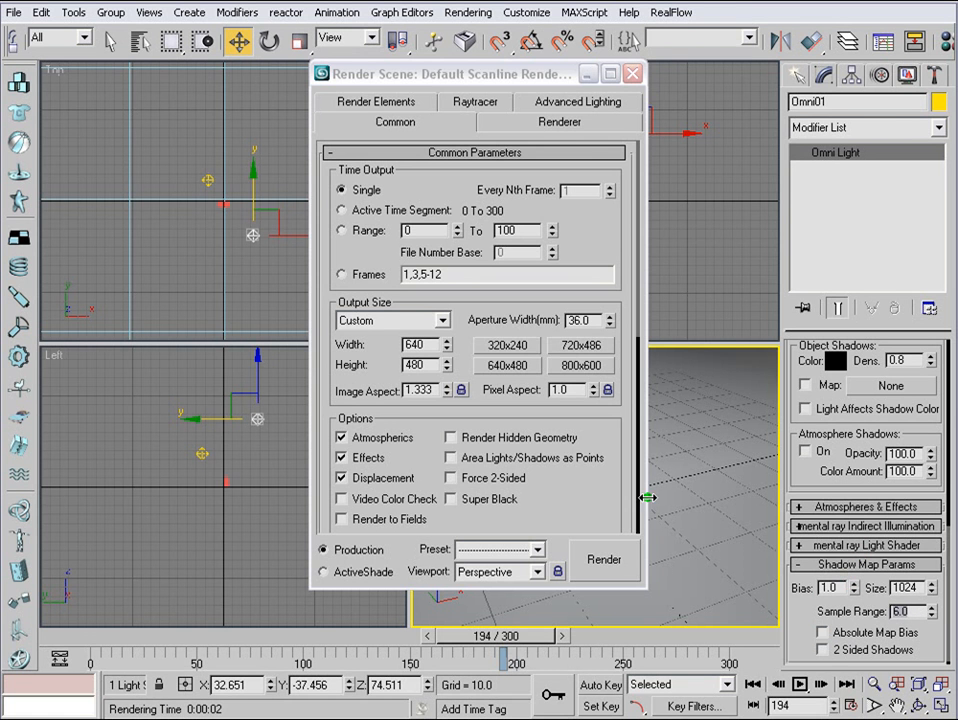
click(618, 553)
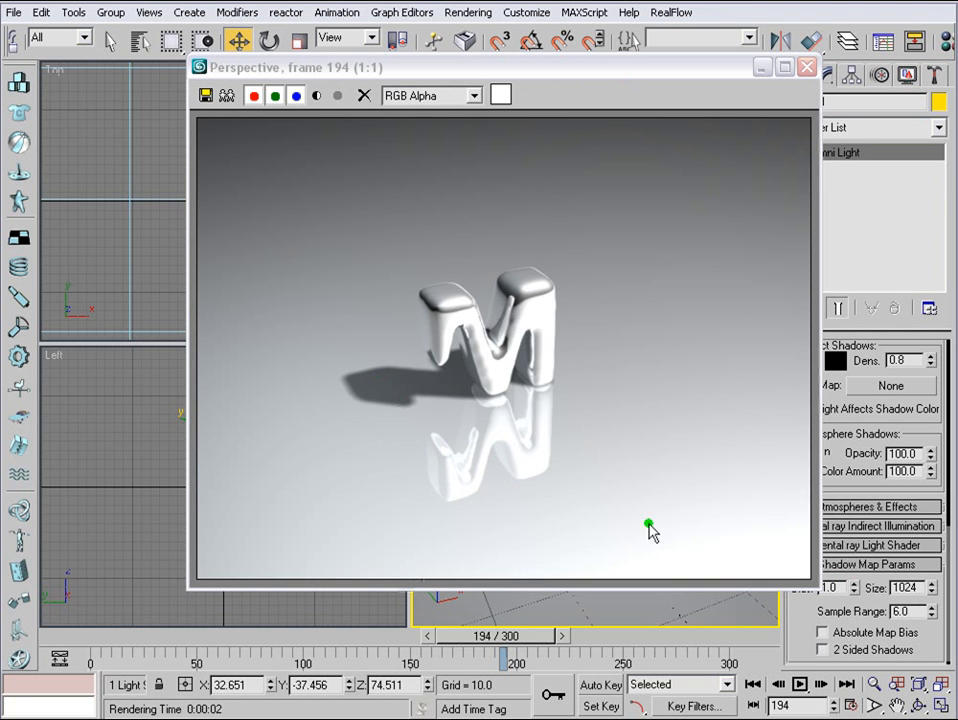
click(806, 67)
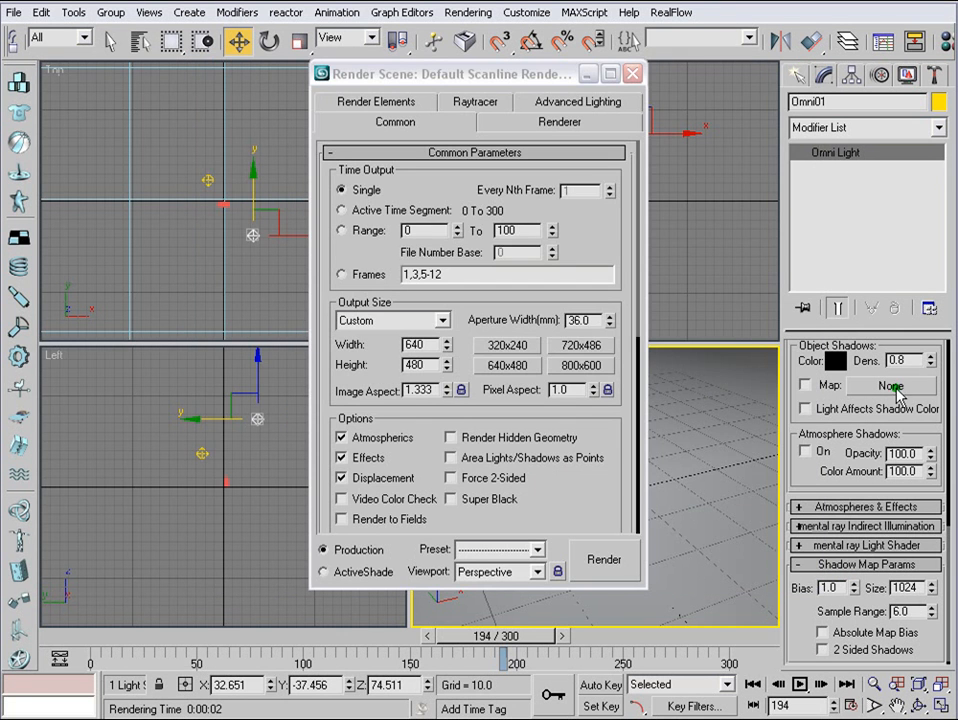
- Lower the original light's shadow density to 0.5 and render frame 194 again
click(852, 361)
click(606, 560)
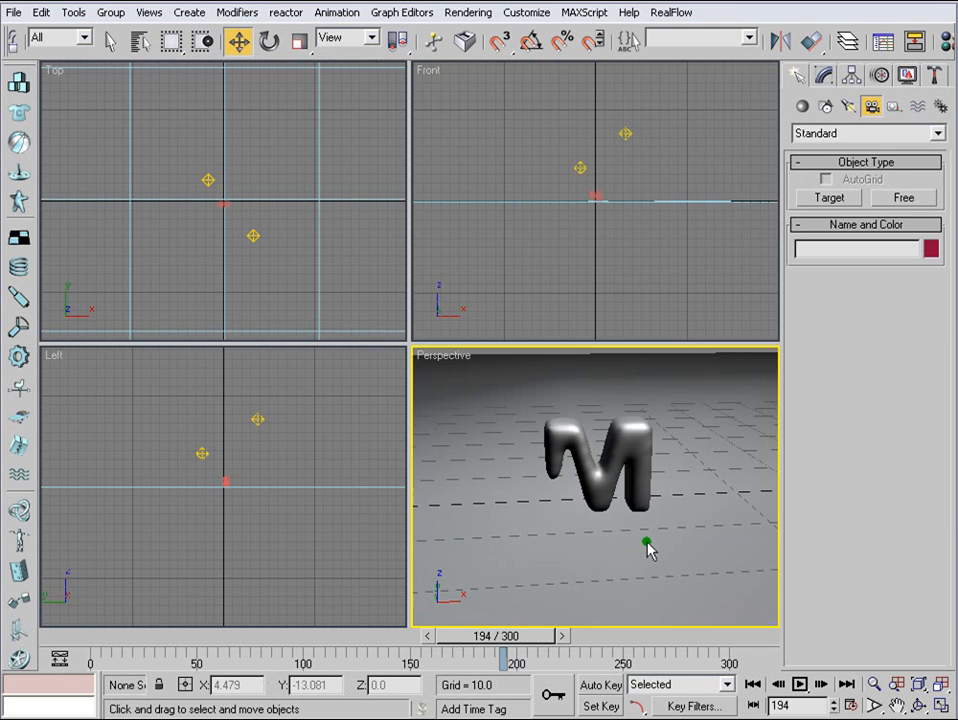
- Orbit the Perspective view to a lower, more frontal angle on the letter M for a camera
alt+middle_drag(647, 547, 676, 481)
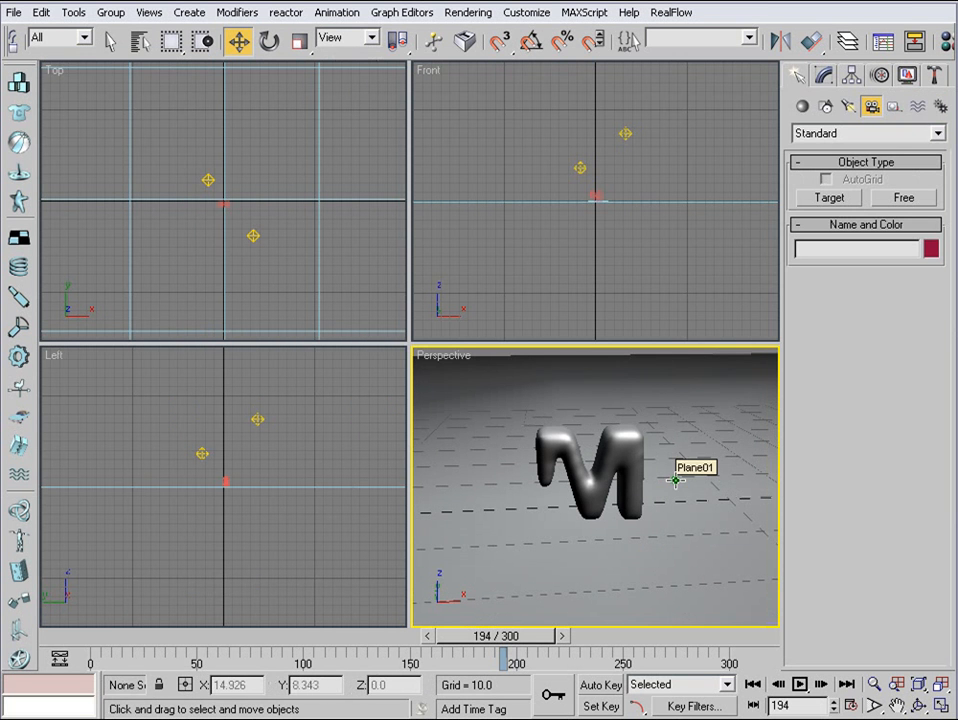